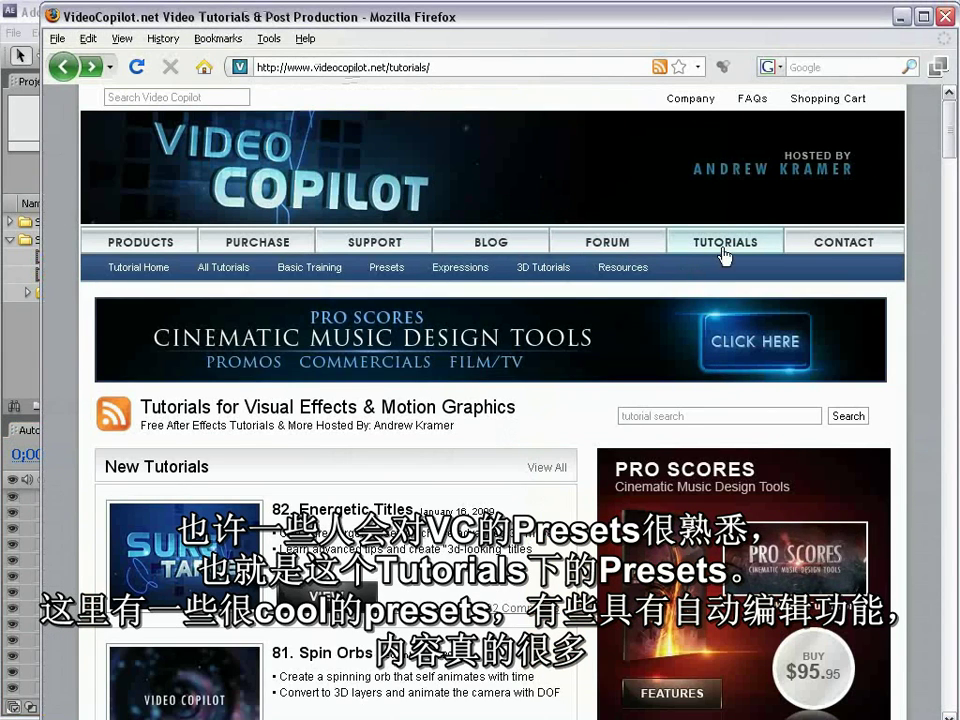
- Open the Video Copilot site's Presets page and look through the list of After Effects presets
{"action": "left_click", "coordinate": [385, 268]}
{"action": "left_click_drag", "start_coordinate": [950, 185], "coordinate": [952, 566]}
{"action": "left_click_drag", "start_coordinate": [952, 505], "coordinate": [952, 540]}
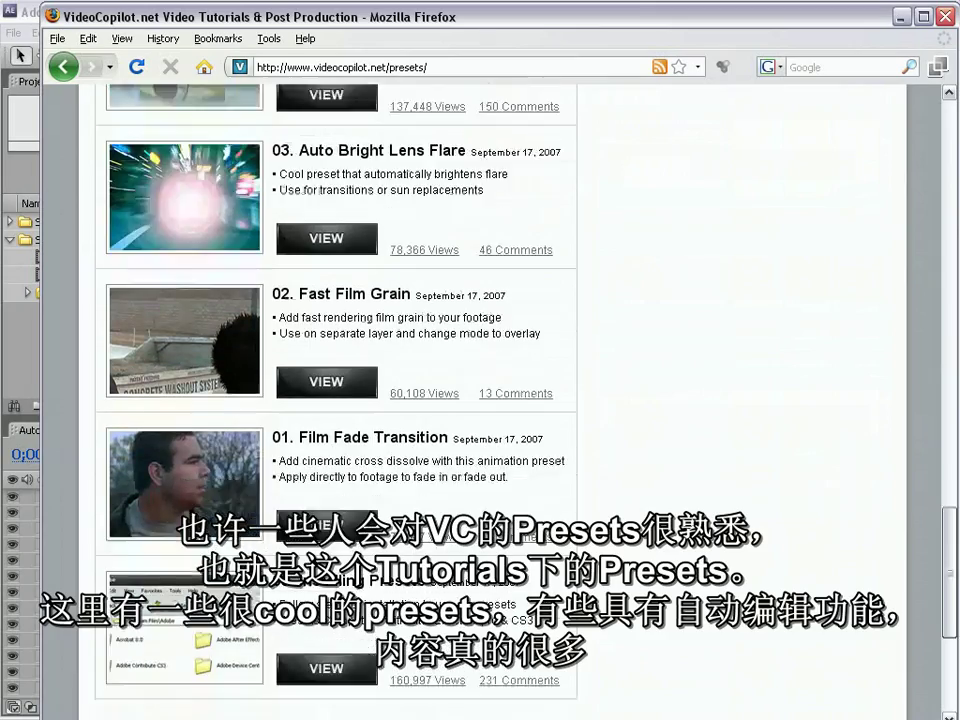
{"action": "scroll", "coordinate": [645, 388], "scroll_direction": "up", "scroll_amount": 15}
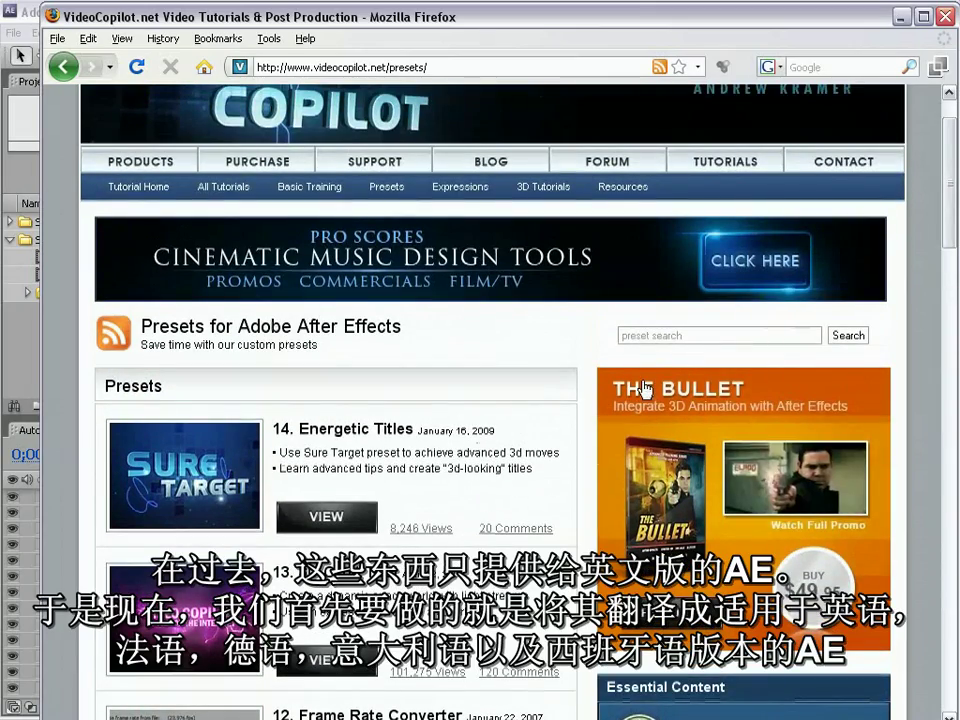
- Switch from the browser to the Languages folder window and open the English preset folder
{"action": "left_click", "coordinate": [904, 16]}
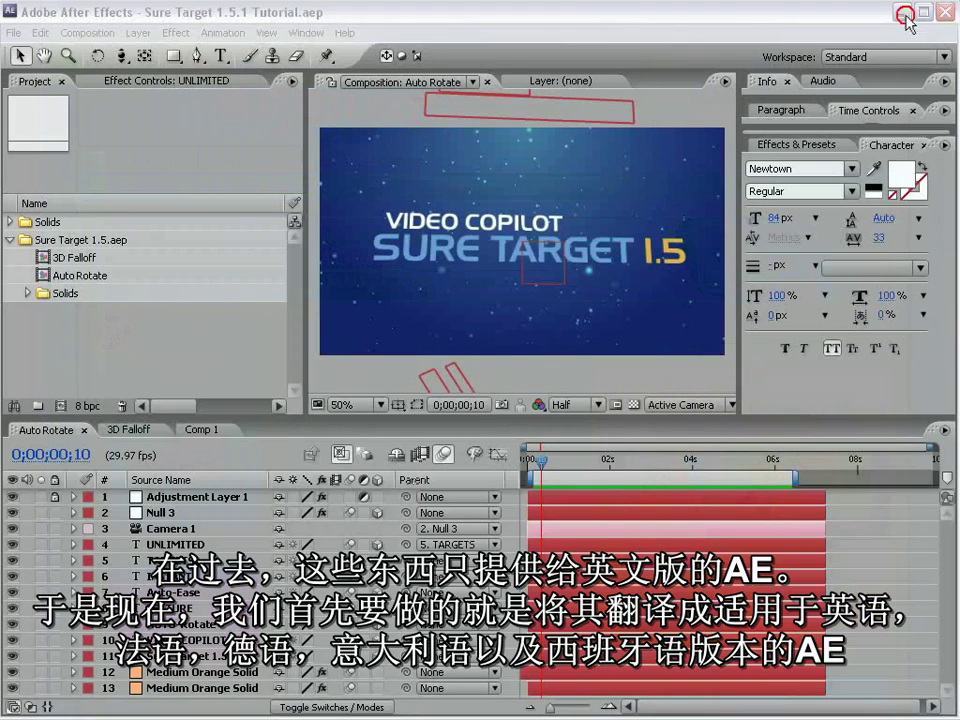
{"action": "key", "text": "alt+Tab"}
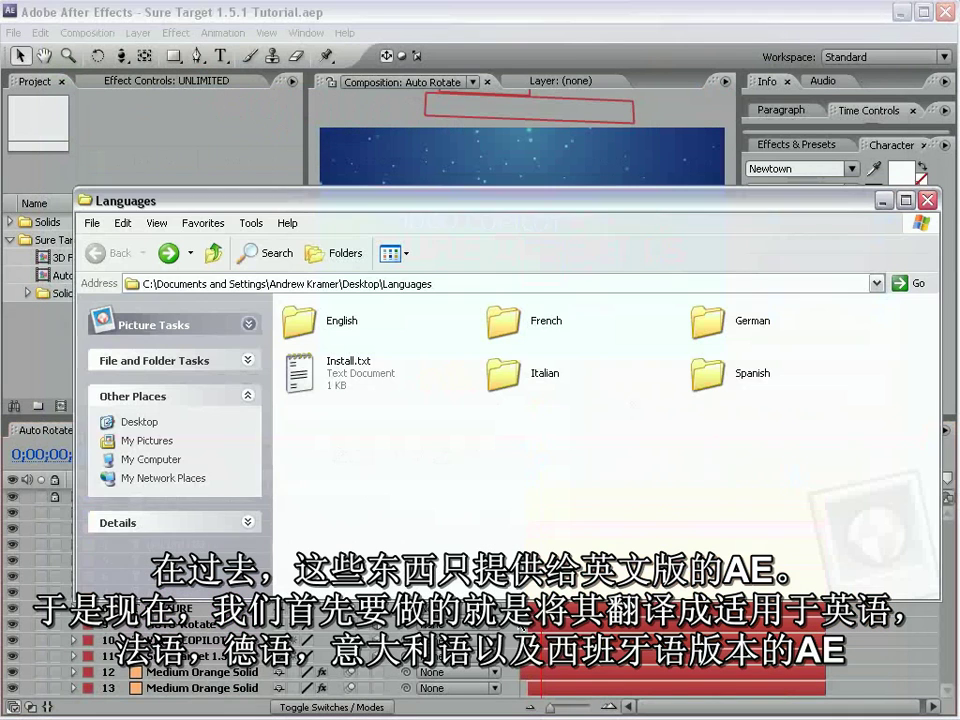
{"action": "left_click", "coordinate": [321, 330]}
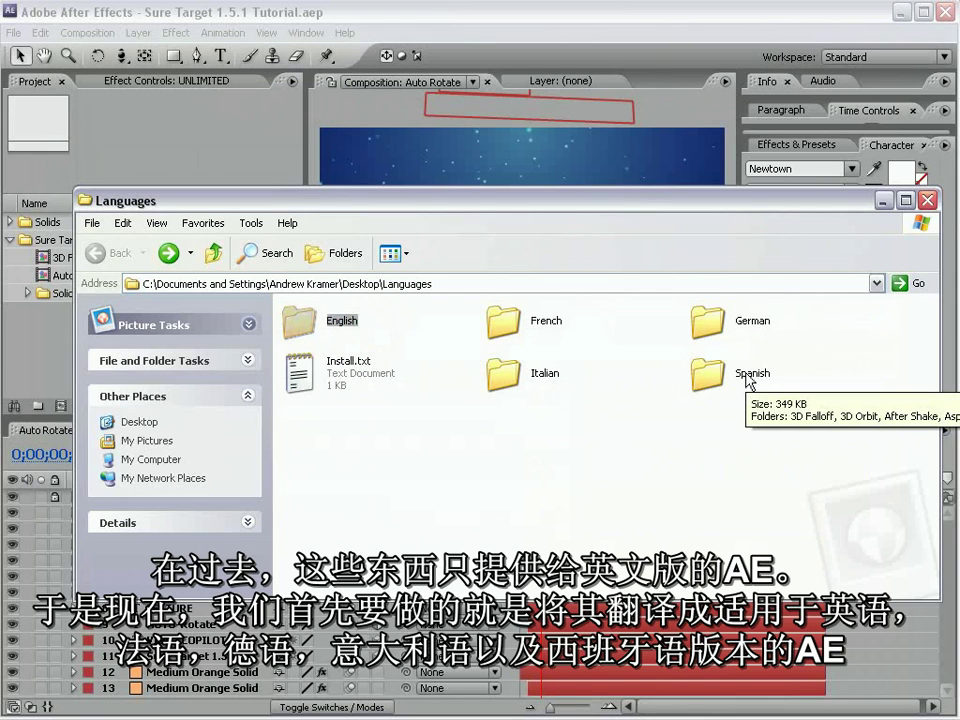
{"action": "double_click", "coordinate": [306, 320]}
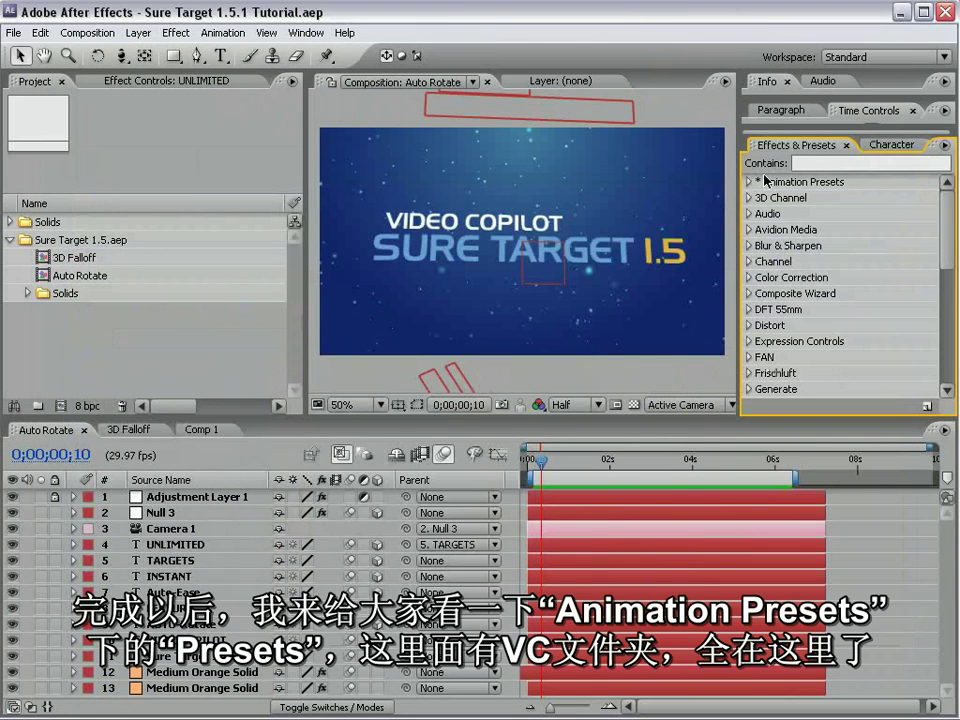
- Expand Animation Presets, Presets and the Video Copilot folder to view the installed presets
{"action": "left_click", "coordinate": [749, 183]}
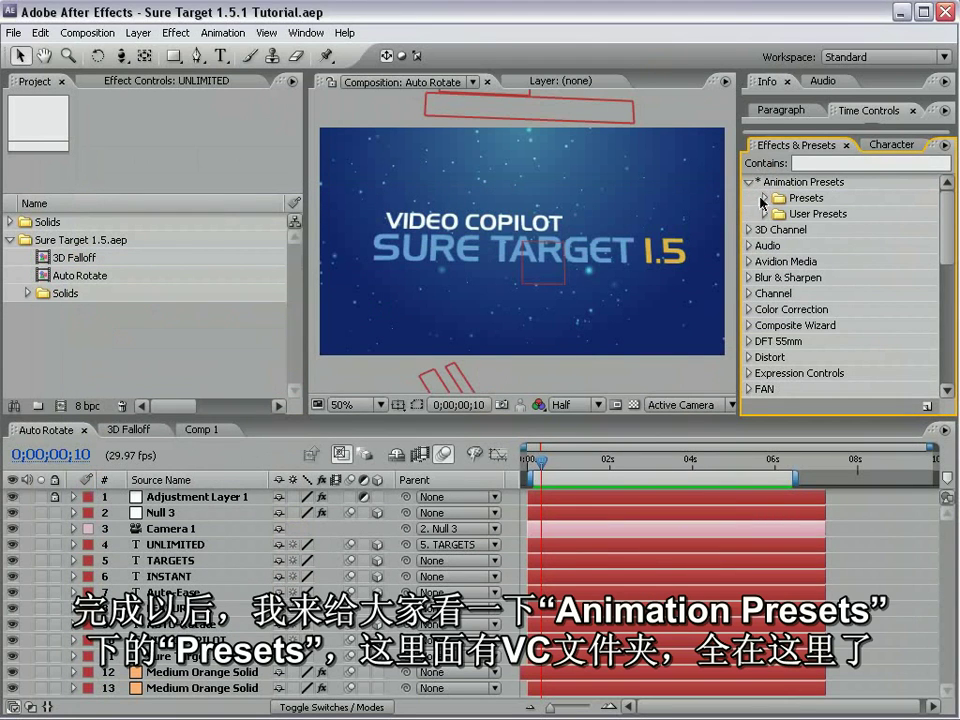
{"action": "left_click", "coordinate": [763, 198]}
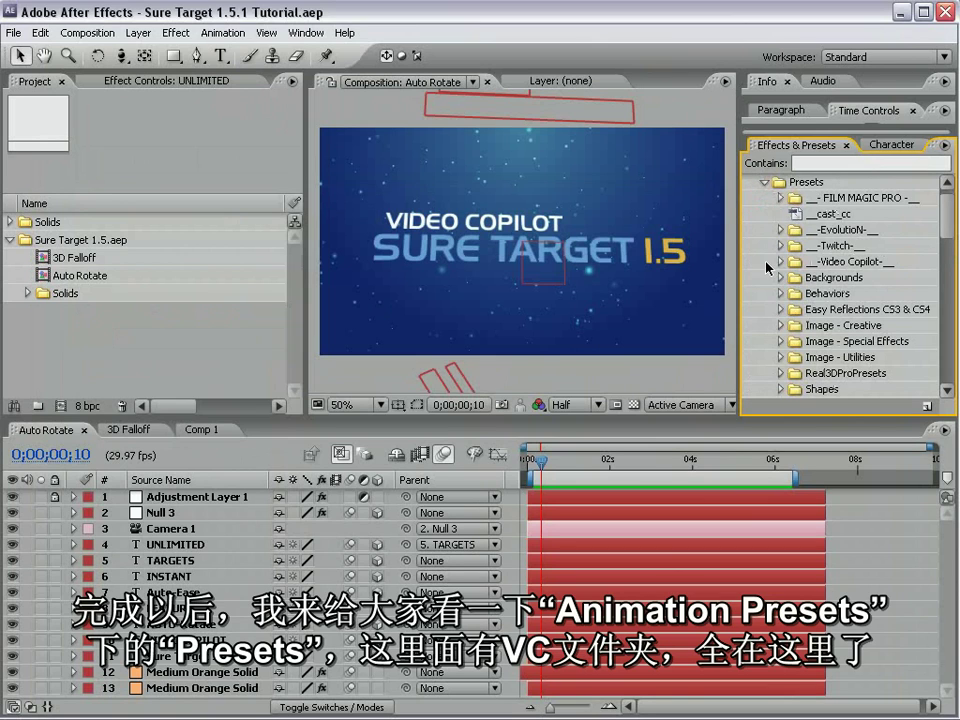
{"action": "left_click", "coordinate": [781, 262]}
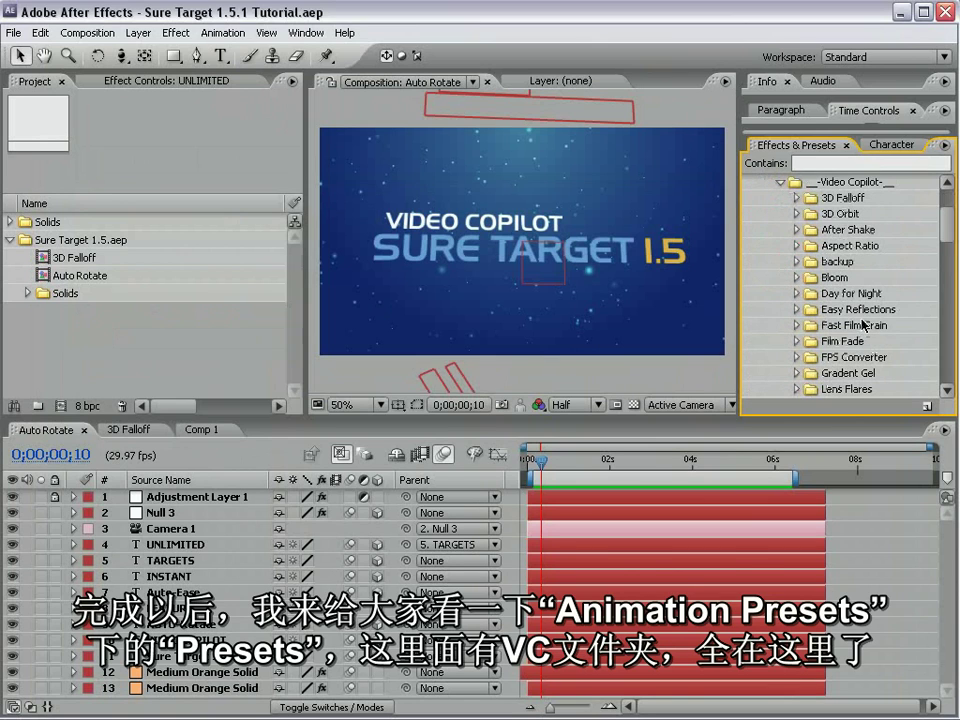
- Preview the Auto Rotate composition, and scrub from the opening title to the AUTO-ROTATE FEATURE text at 0;00;02;01
{"action": "left_click", "coordinate": [883, 570]}
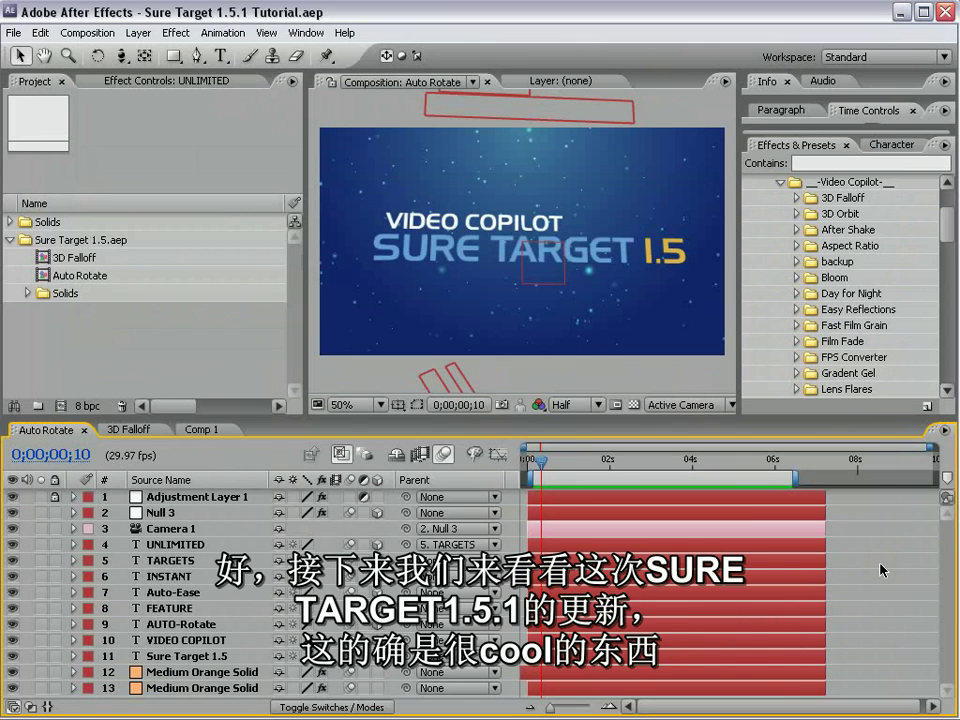
{"action": "key", "text": "space"}
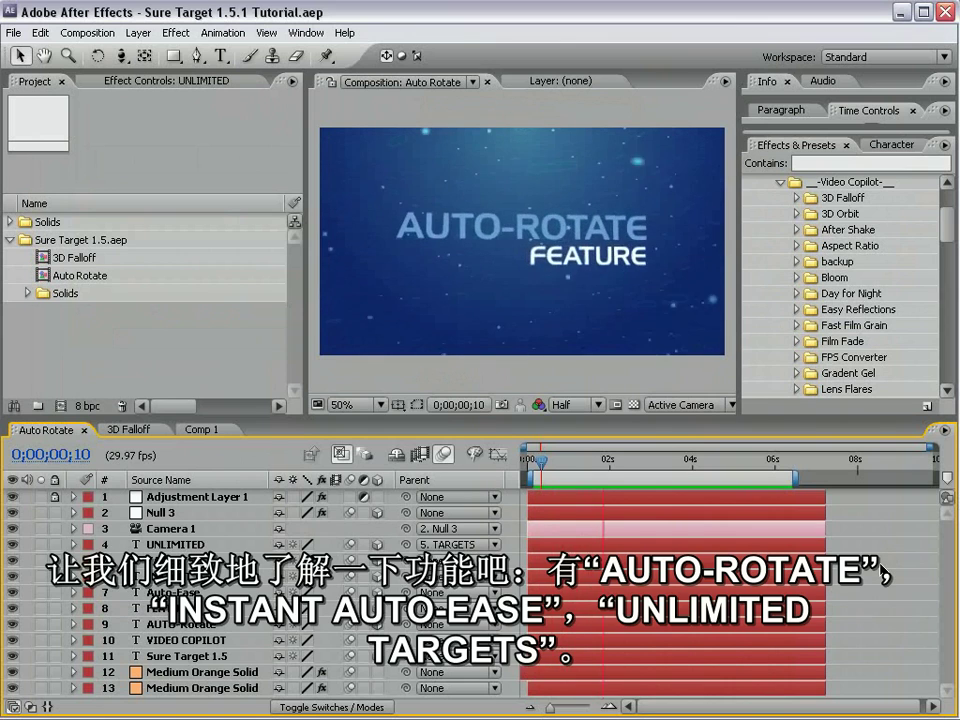
{"action": "left_click", "coordinate": [545, 462]}
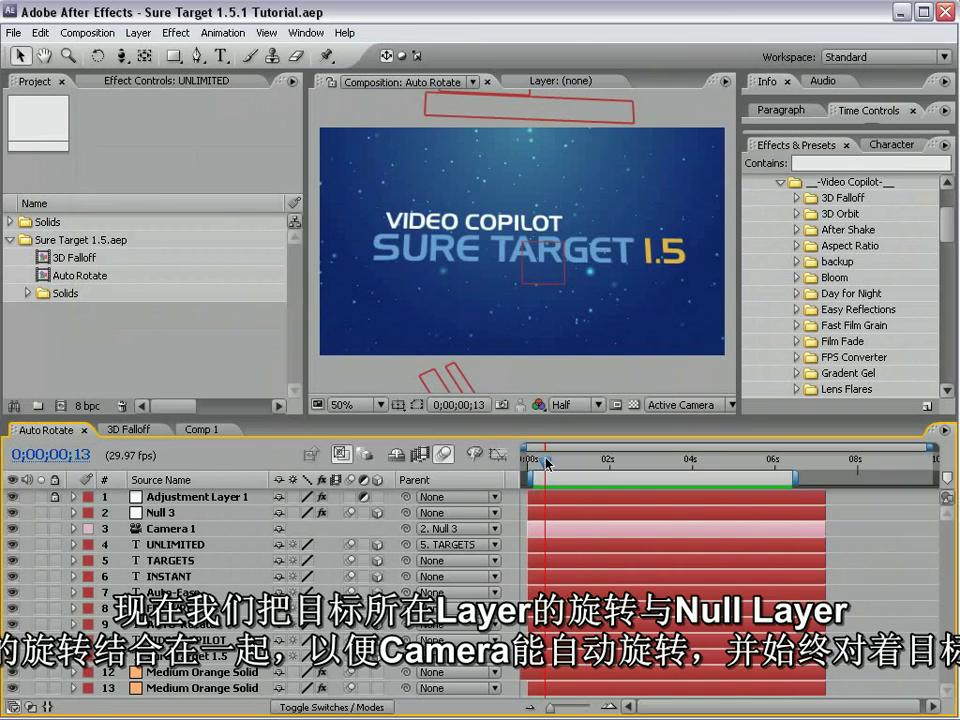
{"action": "left_click_drag", "start_coordinate": [548, 462], "coordinate": [612, 481]}
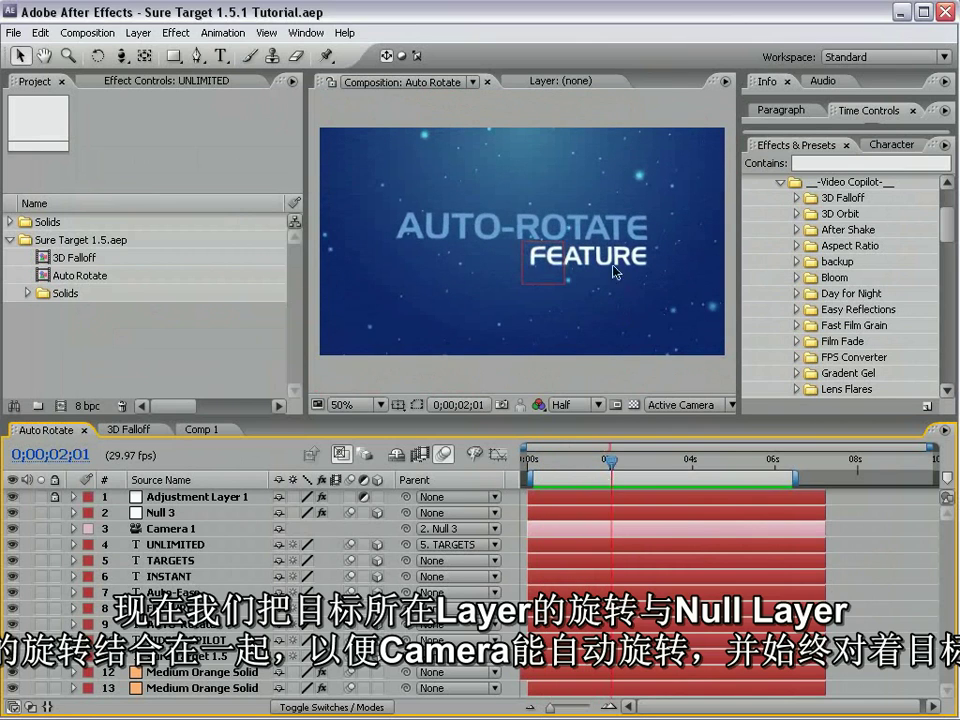
- Reveal the animated properties of Null 3 and scrub across the SureTarget slider keyframes, ending at 0;00;01;27
{"action": "left_click", "coordinate": [172, 514]}
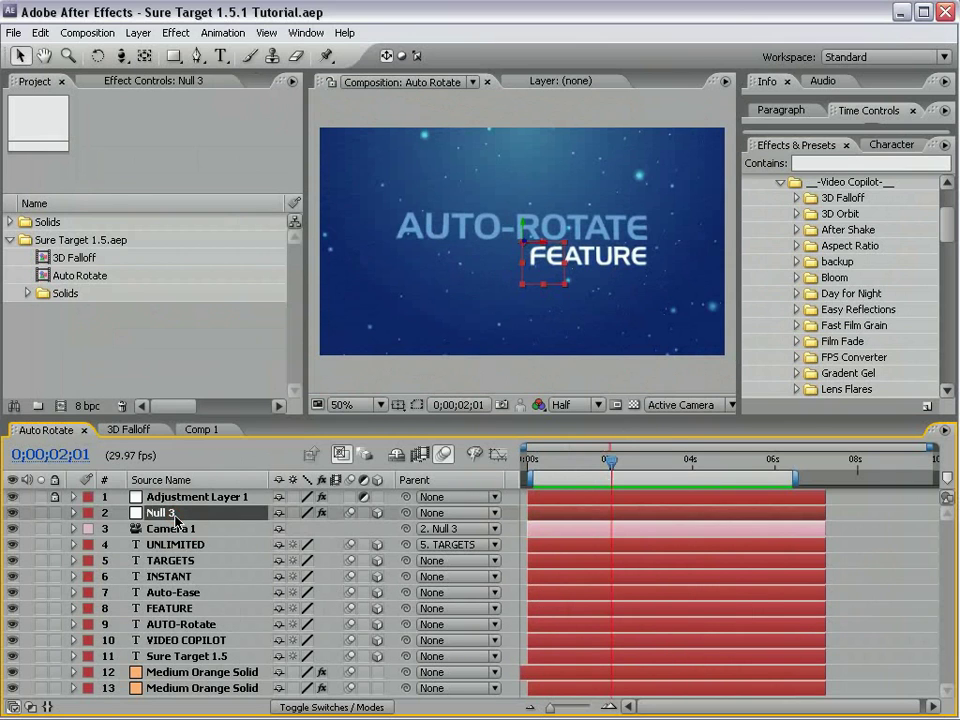
{"action": "key", "text": "u"}
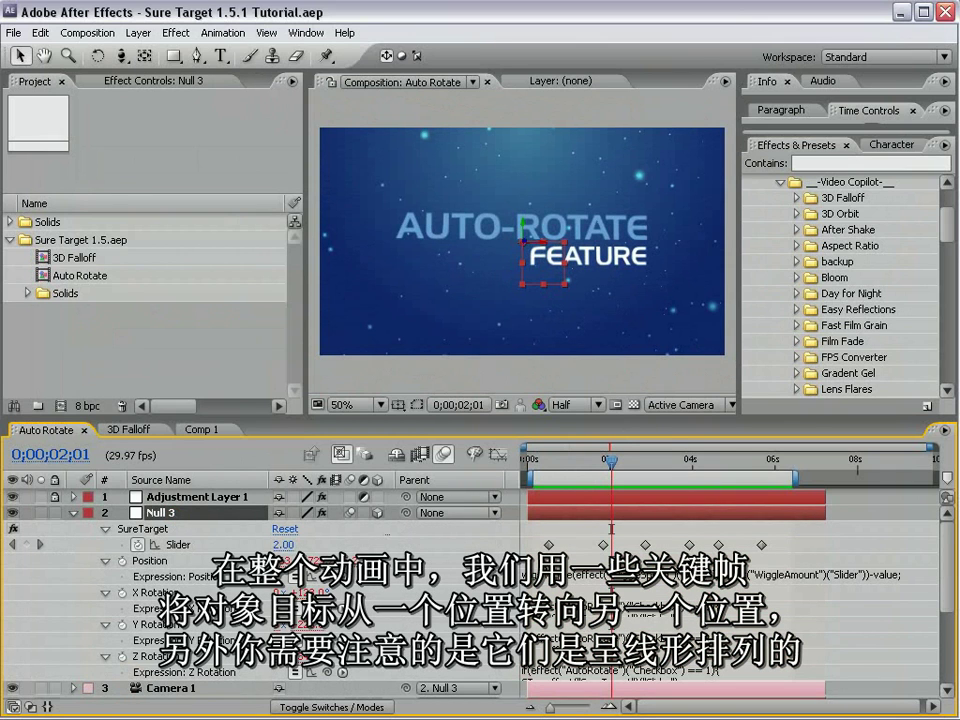
{"action": "left_click_drag", "start_coordinate": [603, 465], "coordinate": [631, 488]}
{"action": "key", "text": "Page_Down"}
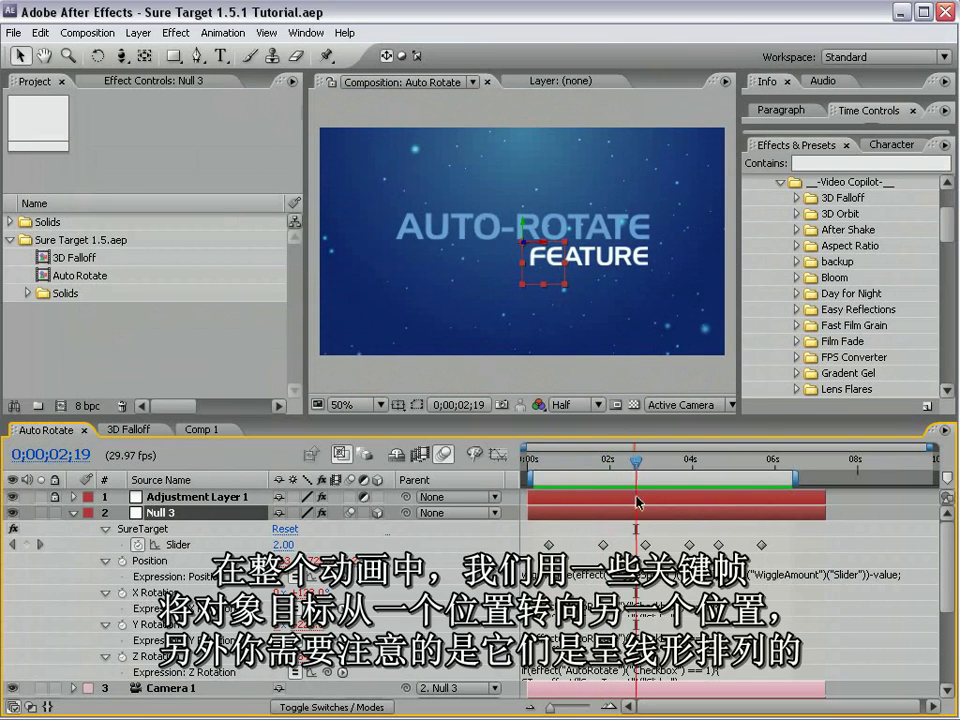
{"action": "left_click", "coordinate": [649, 596]}
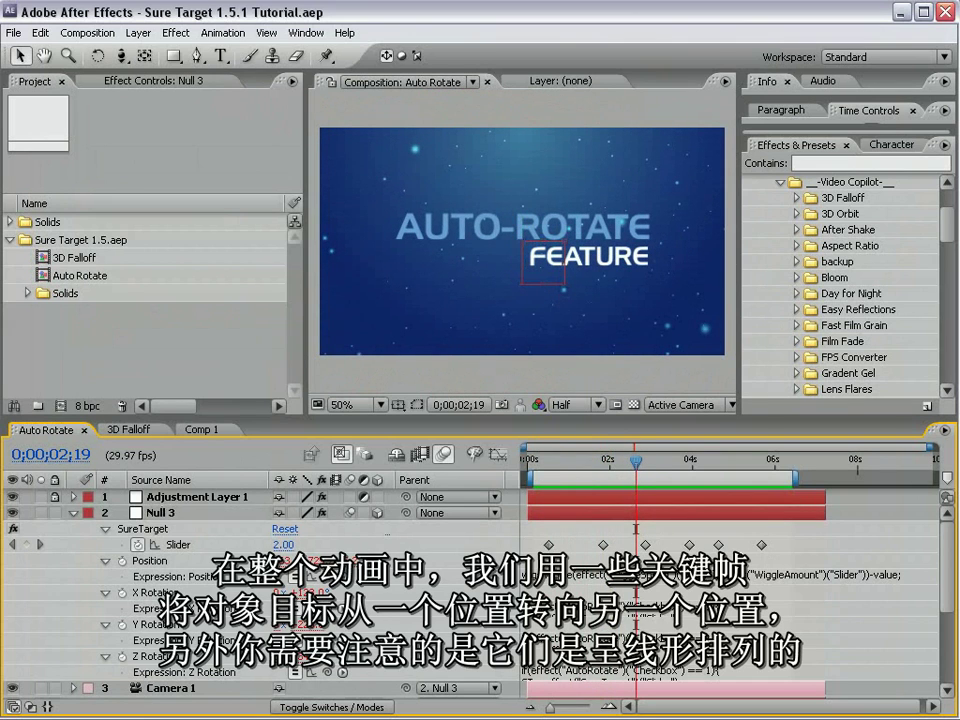
{"action": "left_click_drag", "start_coordinate": [636, 461], "coordinate": [606, 463]}
- Show the effect controls of Null 3 and examine its EaseTargets and AutoRotate options
{"action": "left_click", "coordinate": [118, 85]}
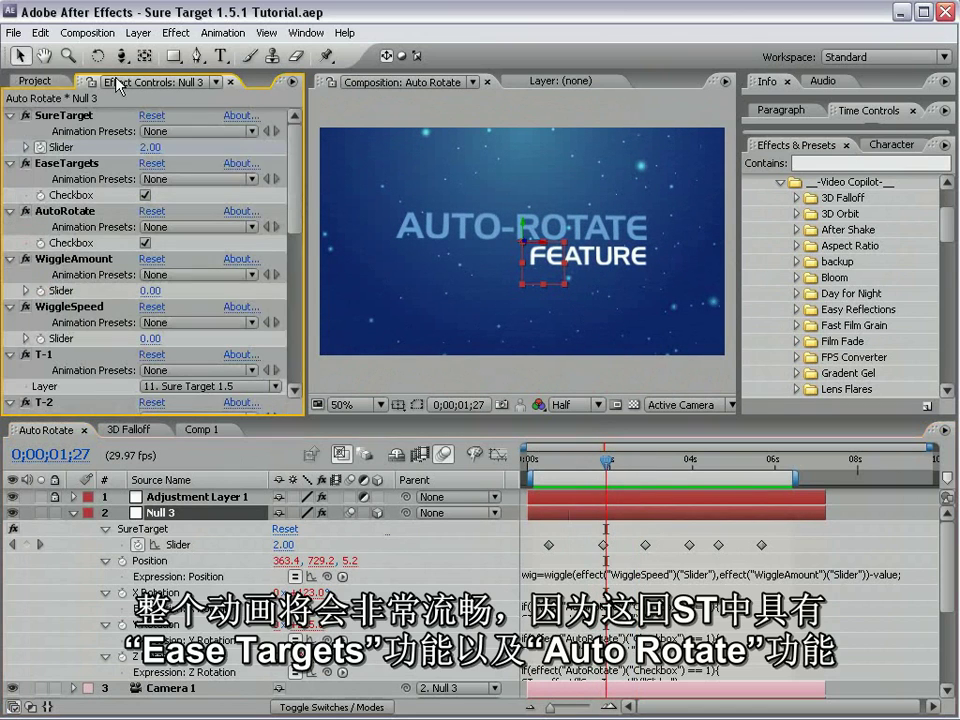
{"action": "left_click", "coordinate": [66, 163]}
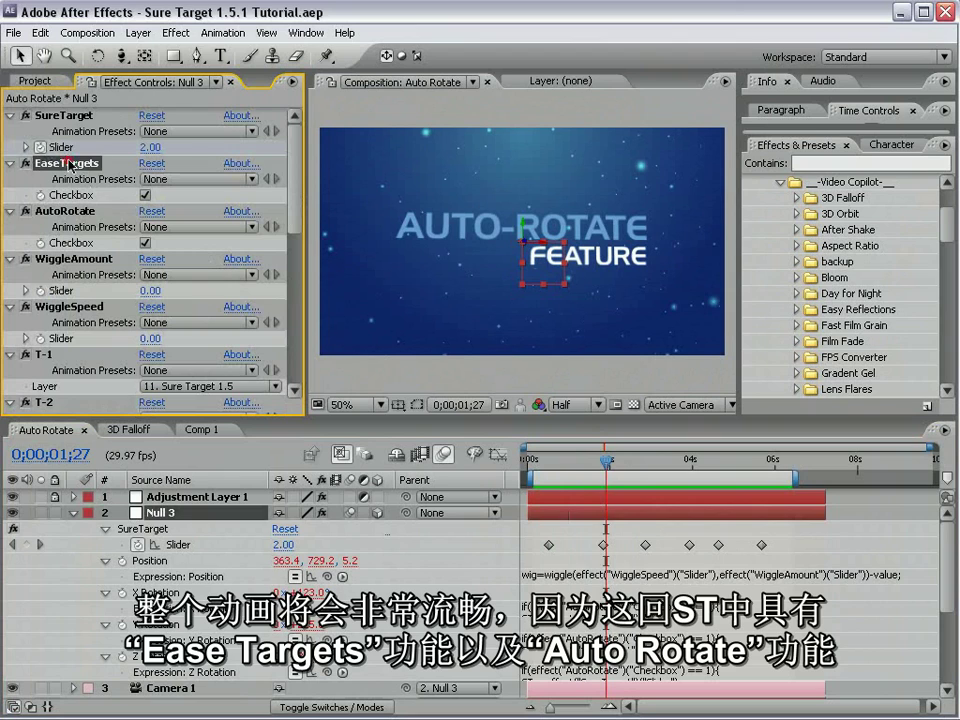
{"action": "left_click", "coordinate": [69, 214]}
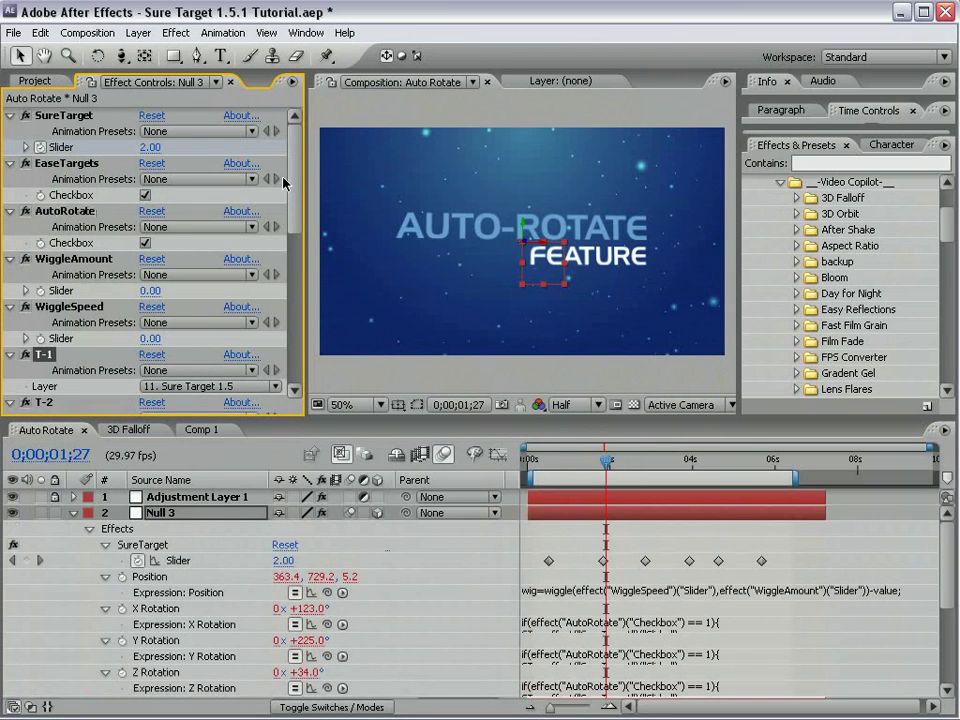
- Duplicate the last target effect, T-10, on Null 3 and collapse the layer's properties
{"action": "left_click_drag", "start_coordinate": [296, 193], "coordinate": [289, 378]}
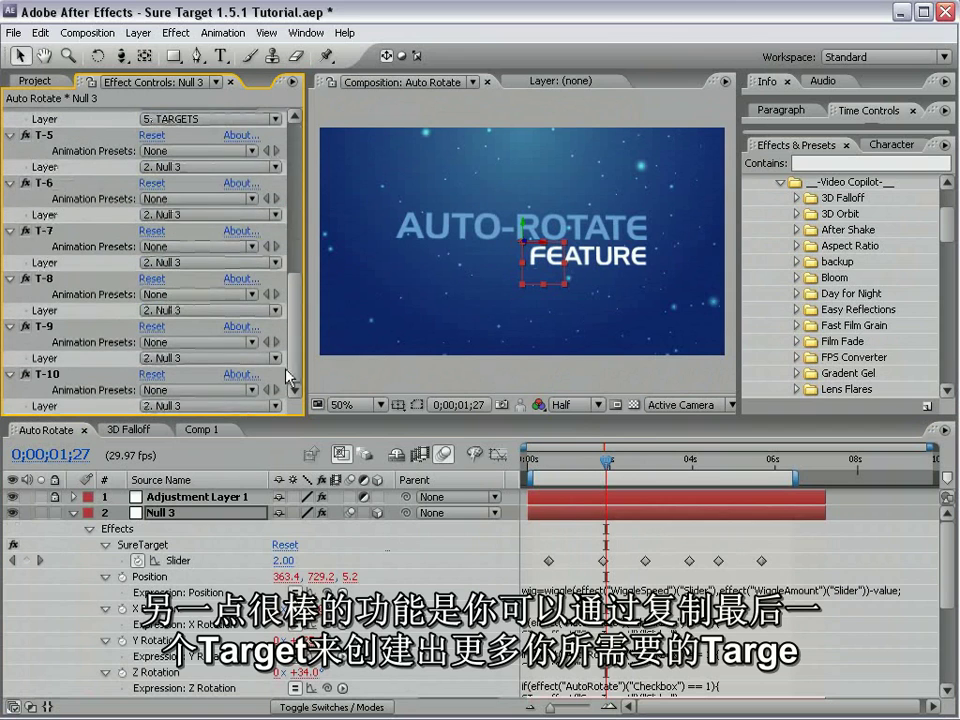
{"action": "left_click", "coordinate": [46, 374]}
{"action": "left_click", "coordinate": [40, 33]}
{"action": "left_click", "coordinate": [72, 195]}
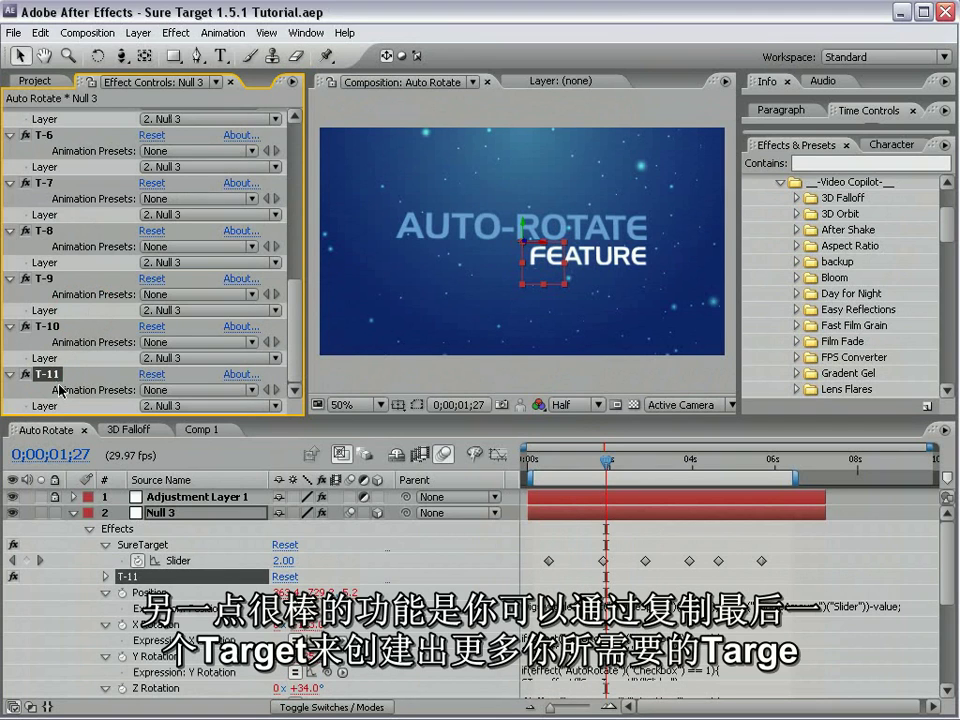
{"action": "left_click", "coordinate": [72, 516]}
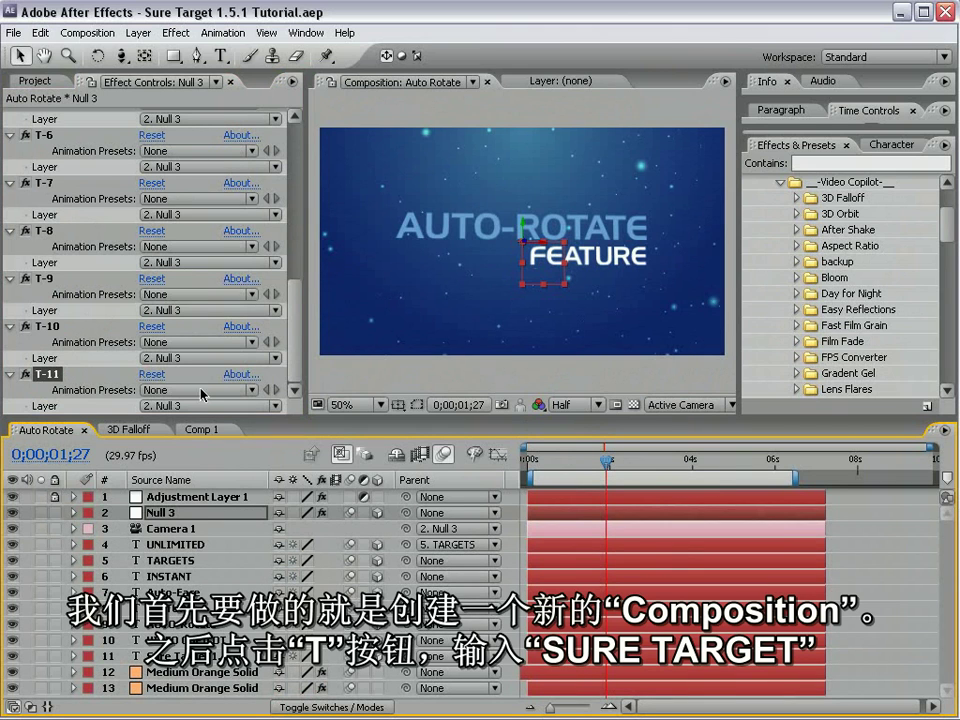
- Create a new 864 x 486 composition with the NTSC D1 Widescreen Square Pixel preset and a 10-second duration
{"action": "left_click", "coordinate": [80, 32]}
{"action": "left_click", "coordinate": [98, 53]}
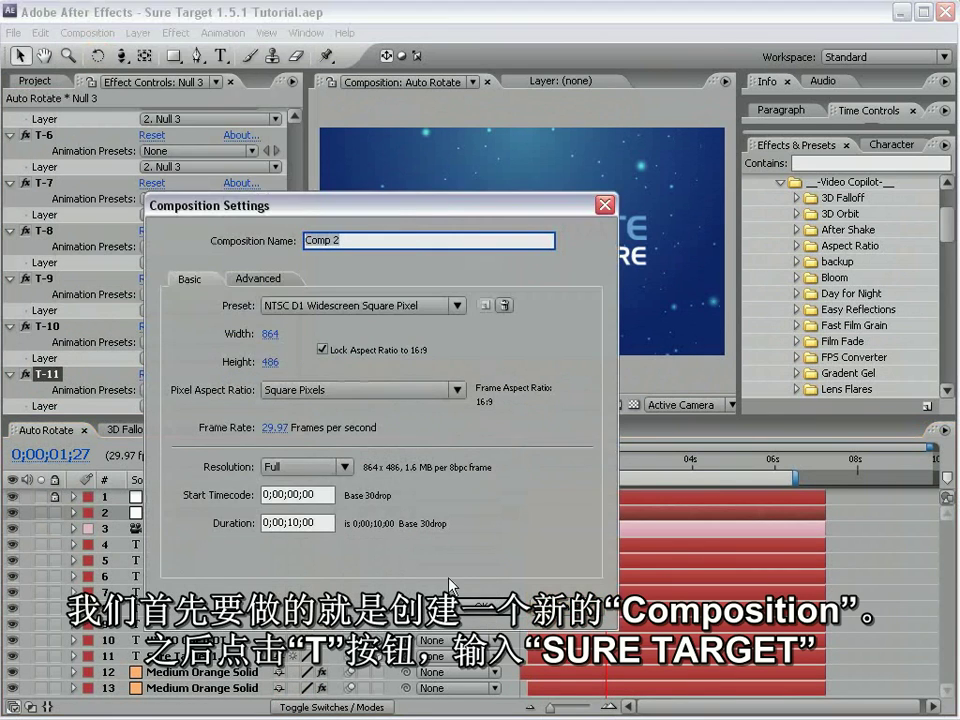
{"action": "key", "text": "Return"}
- Add a text layer reading "SURE TARGET" to the new composition
{"action": "left_click", "coordinate": [218, 56]}
{"action": "left_click", "coordinate": [429, 251]}
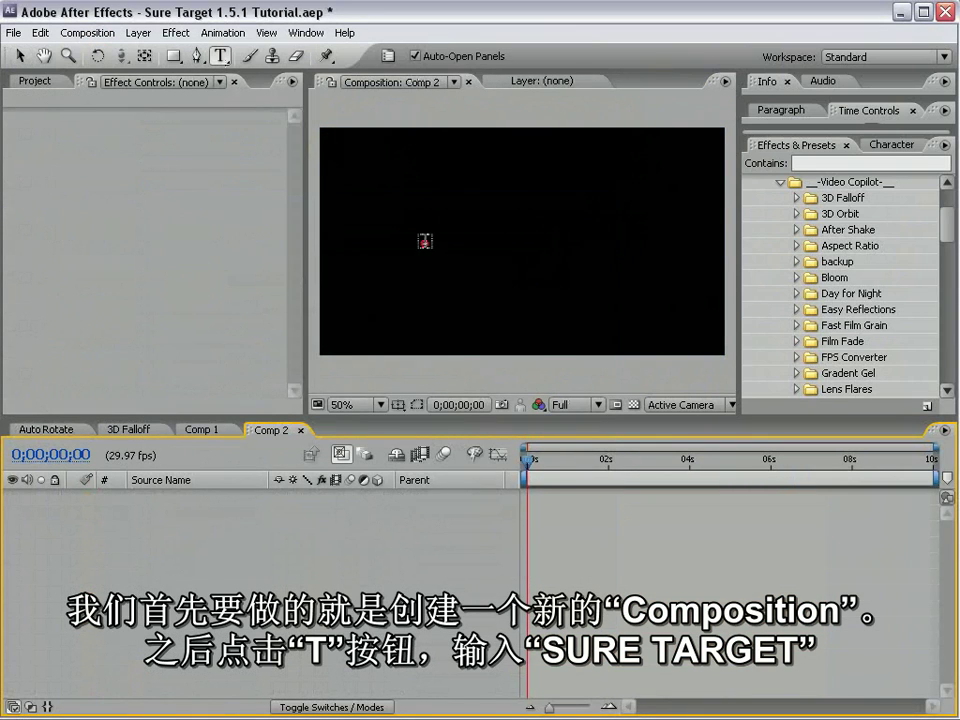
{"action": "type", "text": "SURE TARGET"}
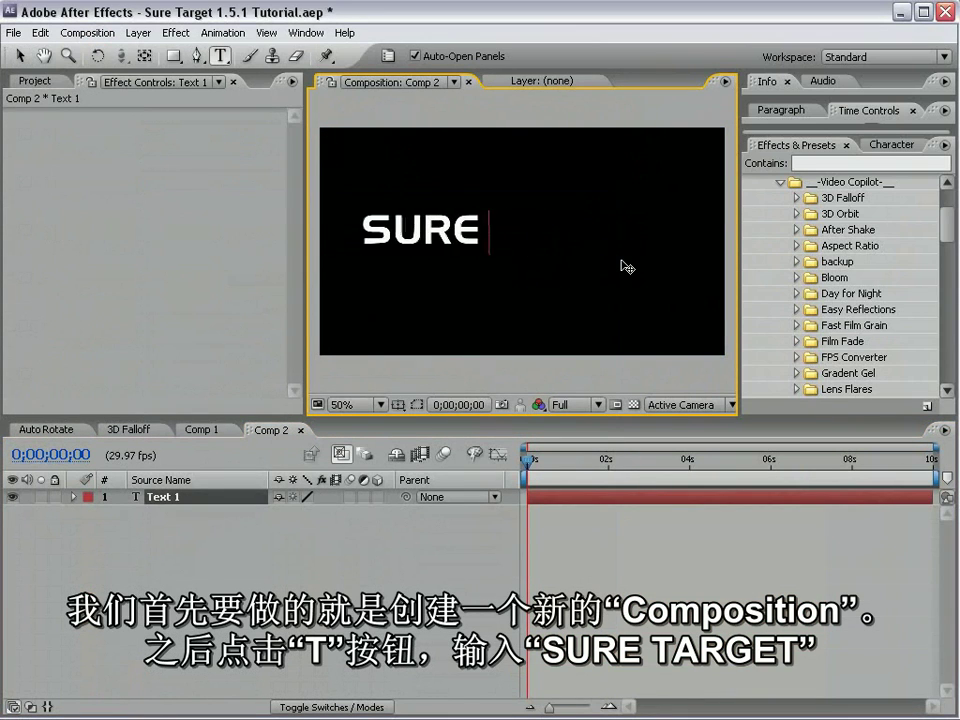
- Move the SURE TARGET text to the middle of the frame and make it a 3D layer
{"action": "left_click", "coordinate": [18, 56]}
{"action": "left_click_drag", "start_coordinate": [496, 236], "coordinate": [567, 248]}
{"action": "left_click", "coordinate": [382, 484]}
{"action": "left_click", "coordinate": [376, 498]}
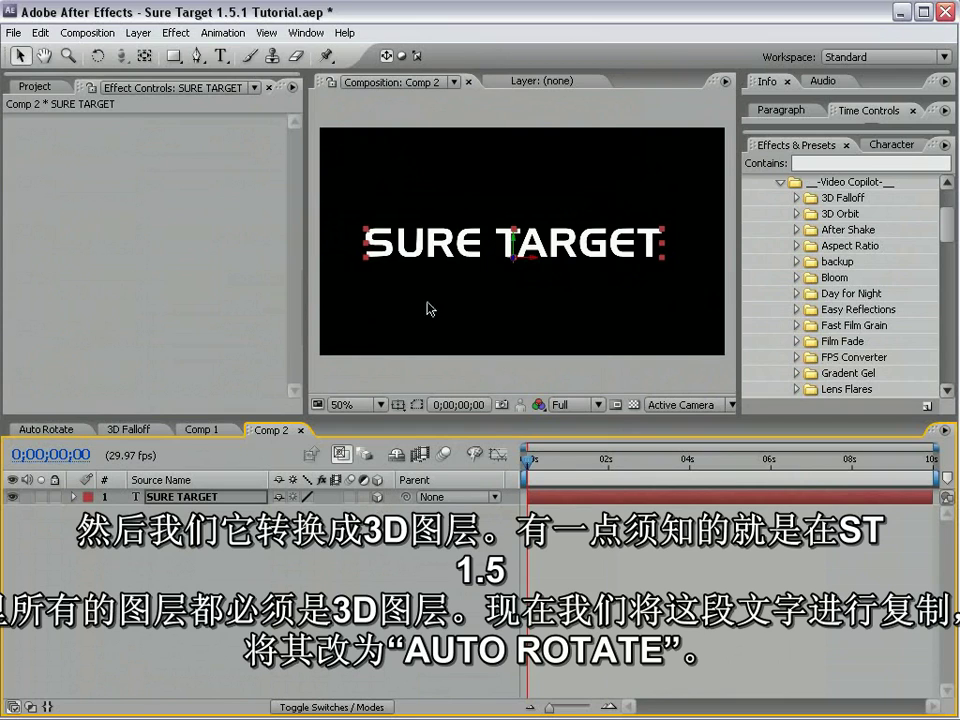
- Duplicate the SURE TARGET text, place the copy below the original and change its wording to "AUTO ROTATE"
{"action": "left_click", "coordinate": [516, 250]}
{"action": "key", "text": "ctrl+d"}
{"action": "left_click_drag", "start_coordinate": [516, 253], "coordinate": [536, 328]}
{"action": "double_click", "coordinate": [536, 328]}
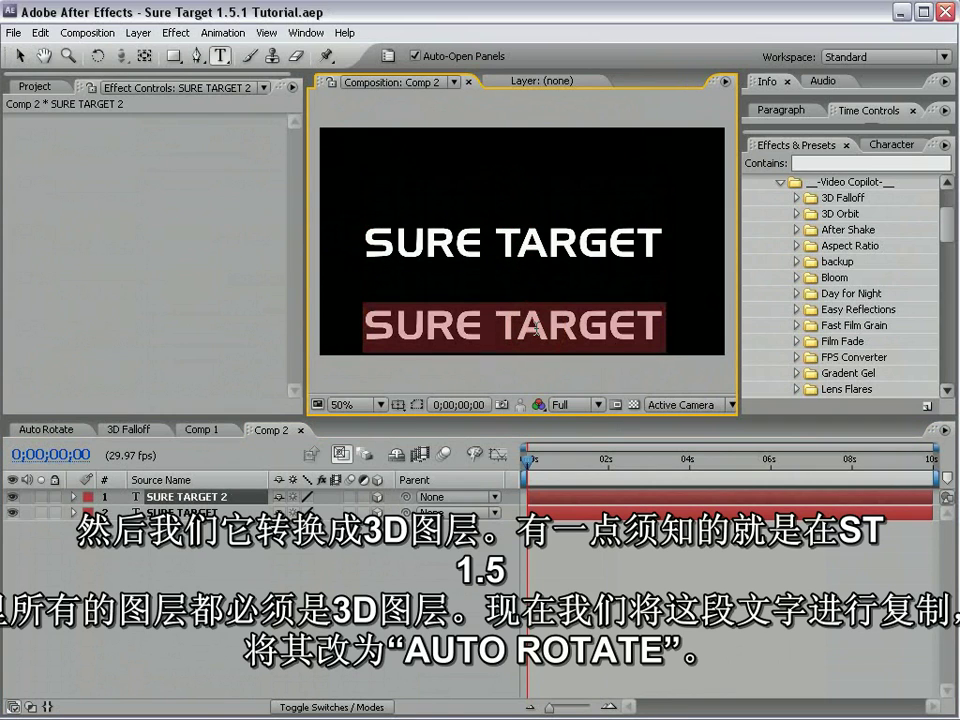
{"action": "type", "text": "AUTO ROTATE"}
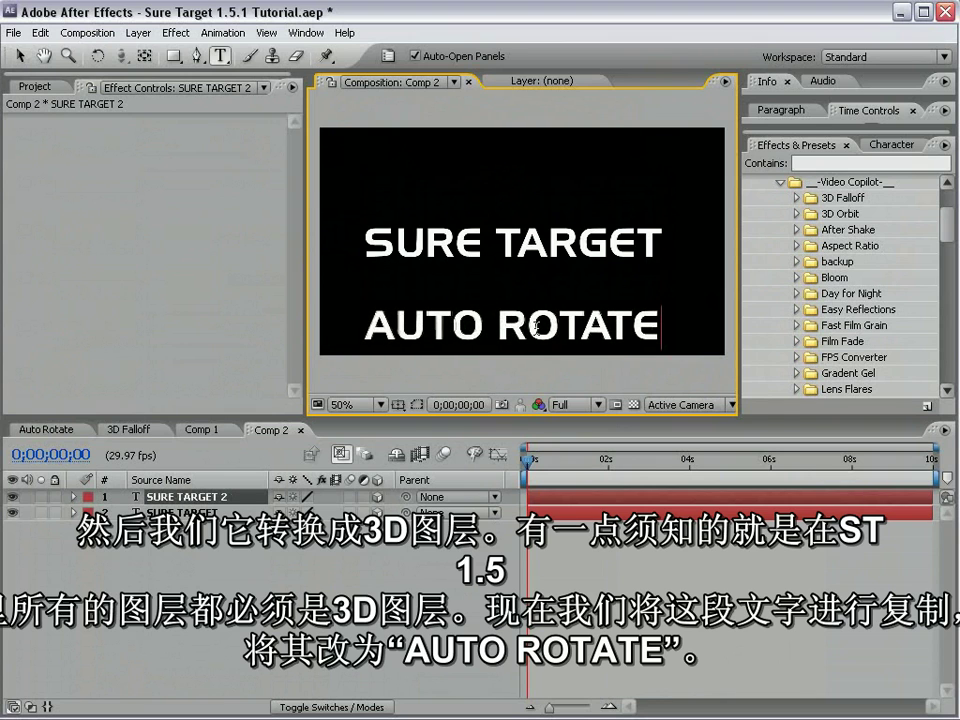
{"action": "key", "text": "KP_Enter"}
- Add a new camera to the composition with the offered settings
{"action": "left_click", "coordinate": [138, 32]}
{"action": "mouse_move", "coordinate": [150, 52]}
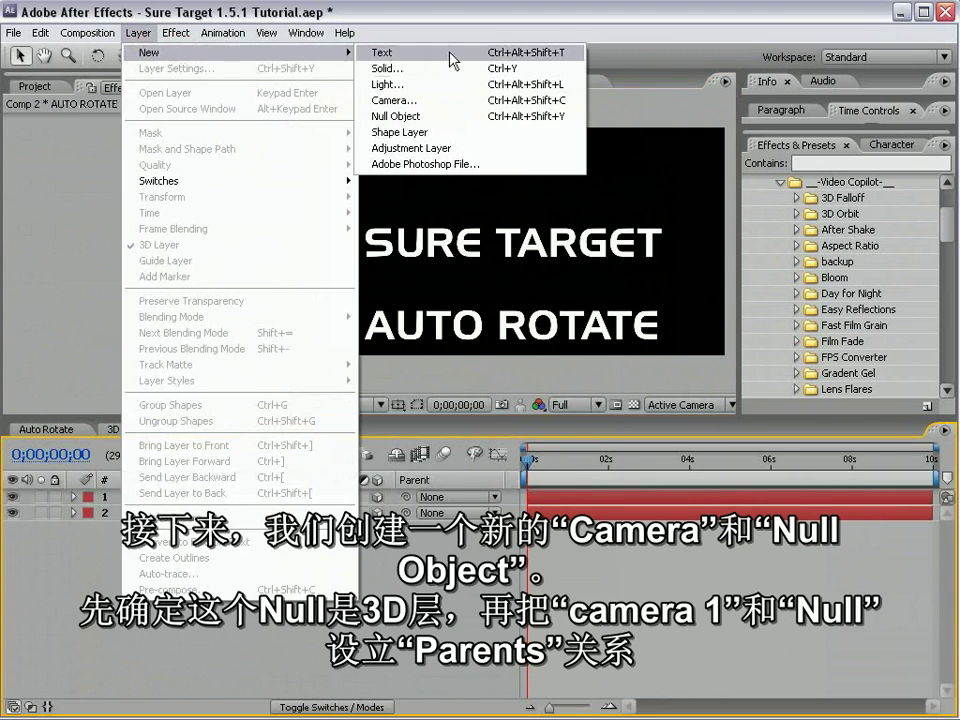
{"action": "left_click", "coordinate": [396, 100]}
{"action": "key", "text": "Return"}
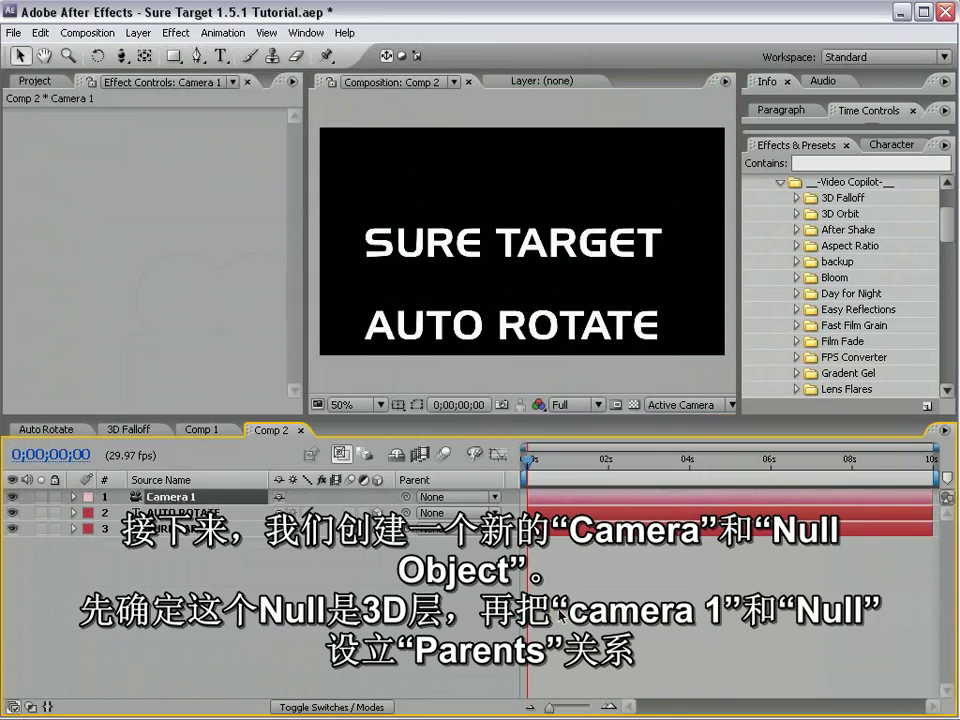
- Add a null object as a 3D layer and parent Camera 1 to it
{"action": "left_click", "coordinate": [138, 32]}
{"action": "mouse_move", "coordinate": [150, 52]}
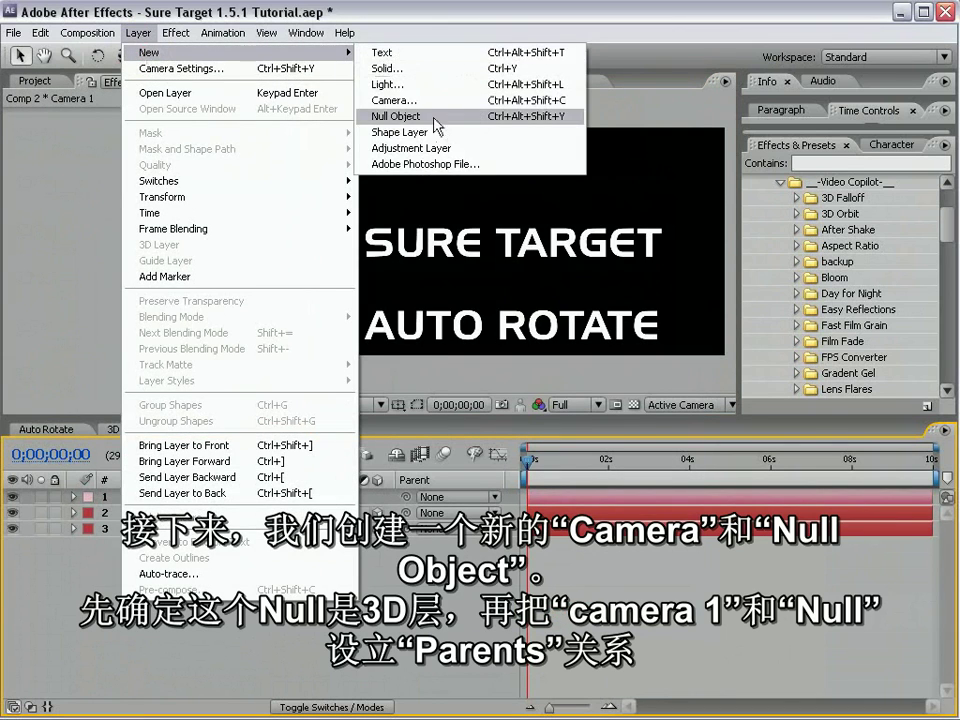
{"action": "left_click", "coordinate": [380, 116]}
{"action": "left_click", "coordinate": [377, 497]}
{"action": "left_click", "coordinate": [165, 512]}
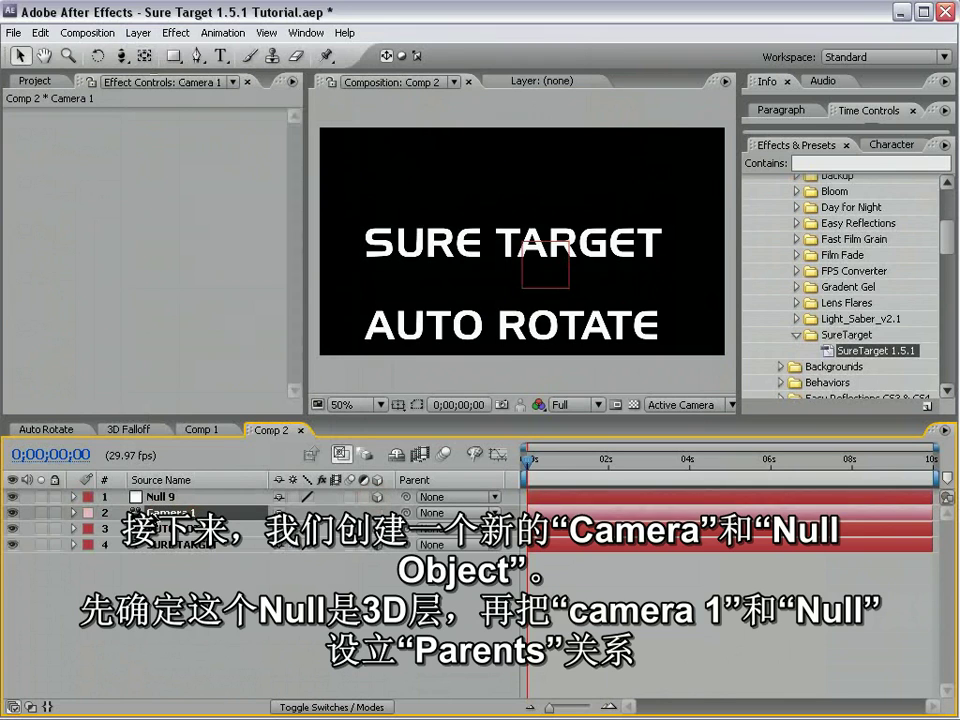
{"action": "left_click_drag", "start_coordinate": [406, 513], "coordinate": [165, 505]}
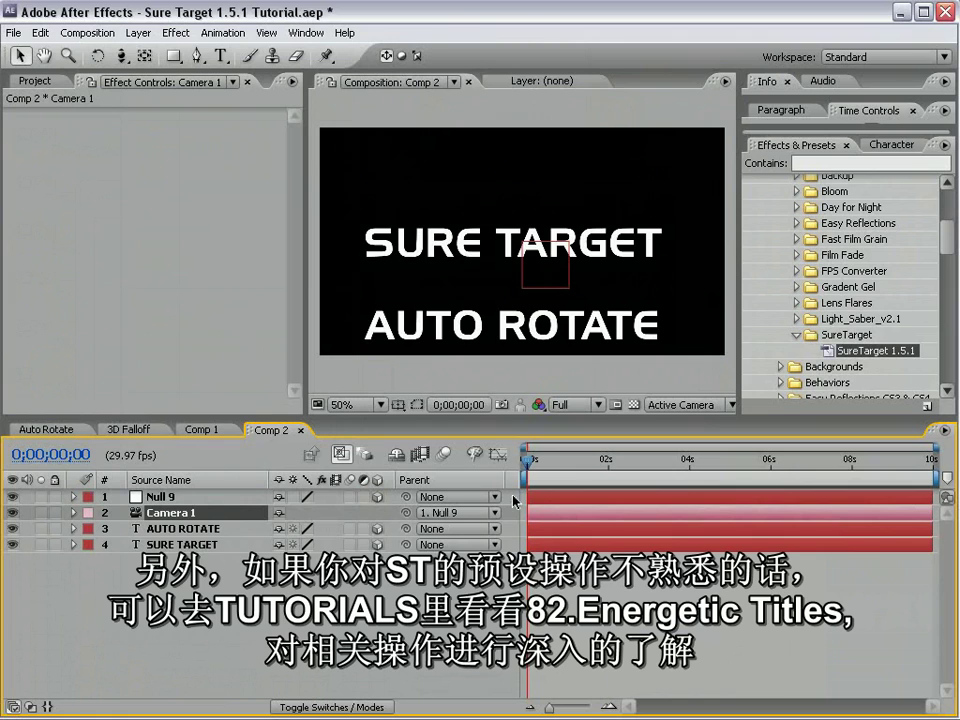
- Switch to Firefox to view the 82. Energetic Titles entry on the Video Copilot tutorials page, and return to After Effects
{"action": "key", "text": "alt+Tab"}
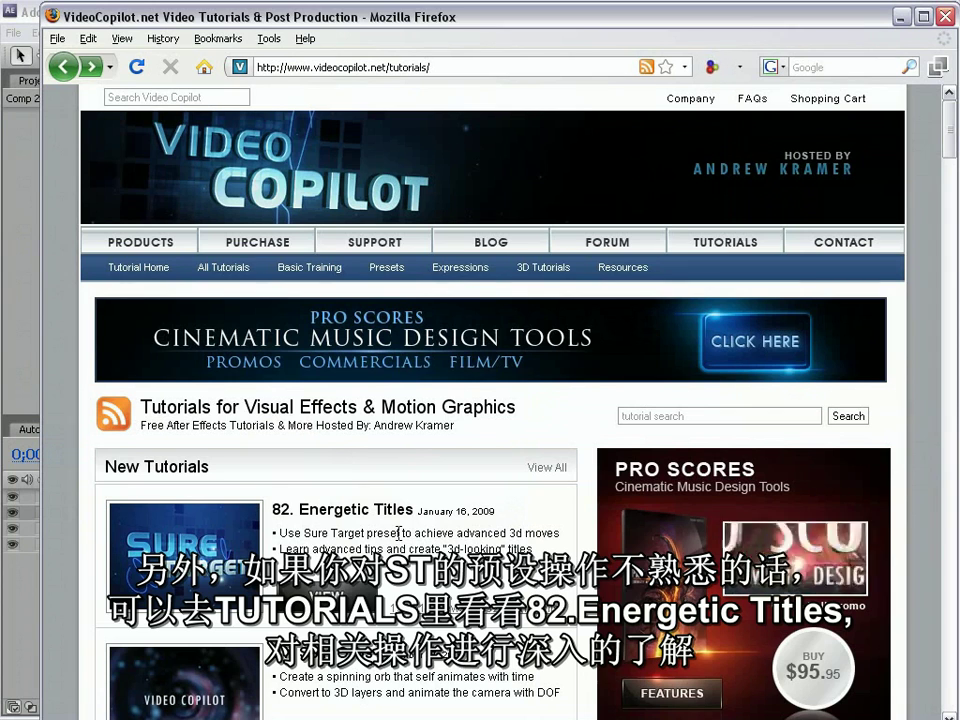
{"action": "key", "text": "alt+Tab"}
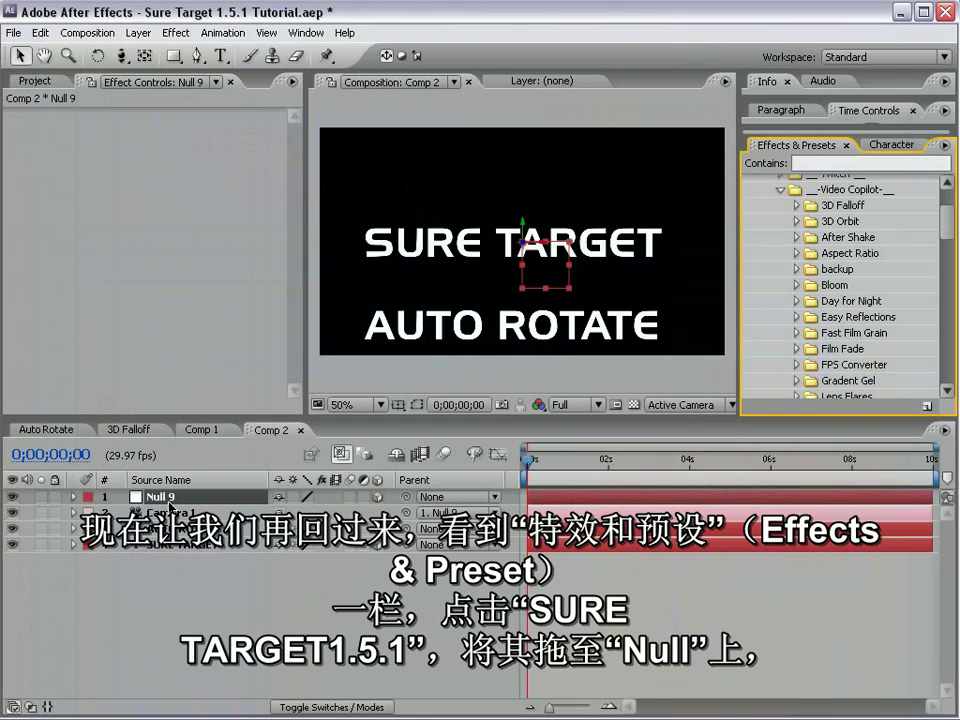
- Apply the SureTarget 1.5.1 preset to the null layer
{"action": "left_click_drag", "start_coordinate": [947, 221], "coordinate": [947, 250]}
{"action": "left_click", "coordinate": [905, 343]}
{"action": "left_click_drag", "start_coordinate": [873, 347], "coordinate": [180, 500]}
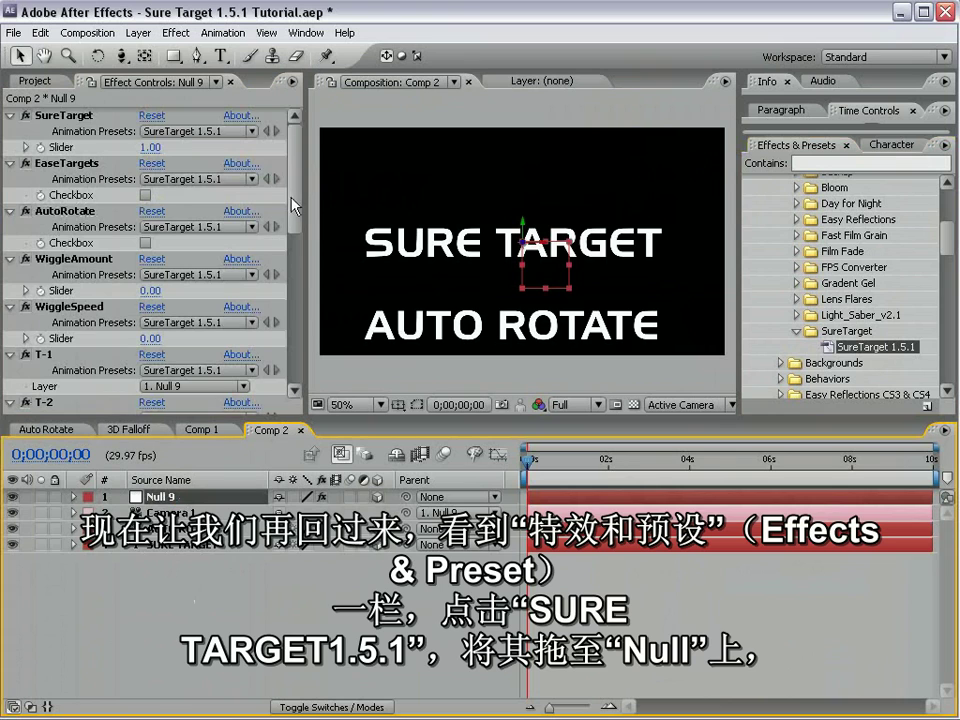
- Assign the SURE TARGET text layer to target T-1 and the AUTO ROTATE text layer to target T-2 of the null
{"action": "left_click_drag", "start_coordinate": [292, 206], "coordinate": [292, 234]}
{"action": "left_click", "coordinate": [42, 274]}
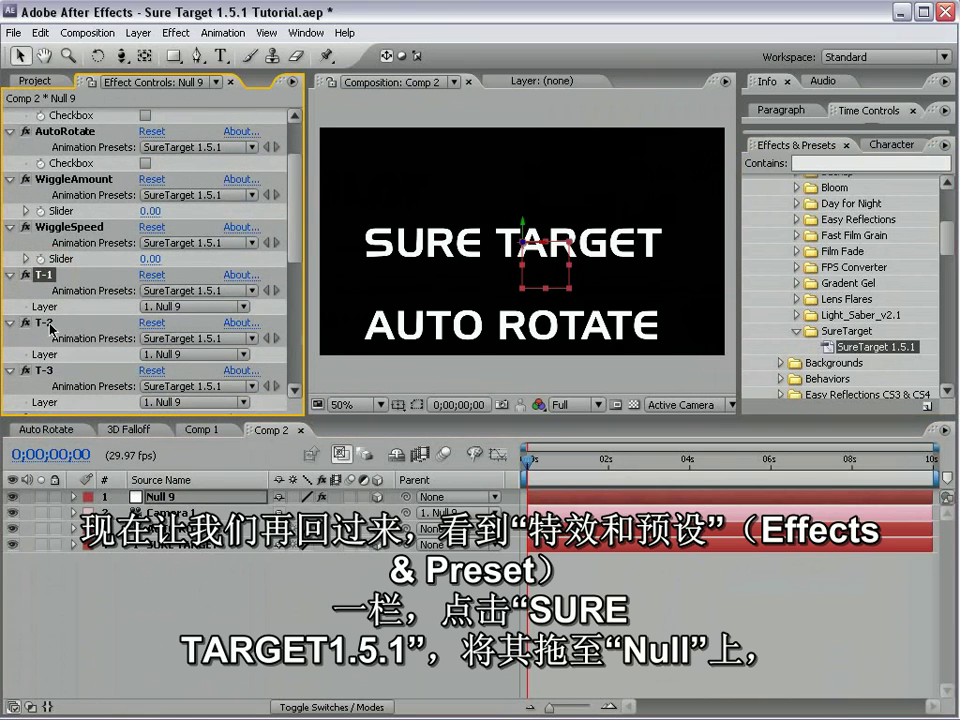
{"action": "left_click", "coordinate": [45, 323]}
{"action": "left_click", "coordinate": [48, 275]}
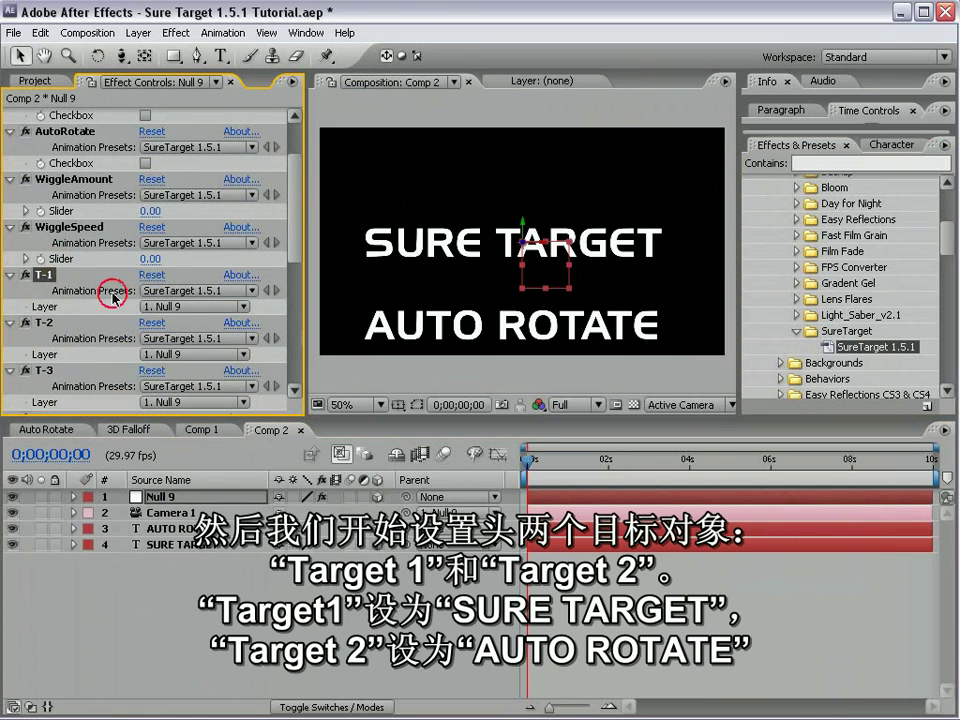
{"action": "left_click", "coordinate": [192, 306]}
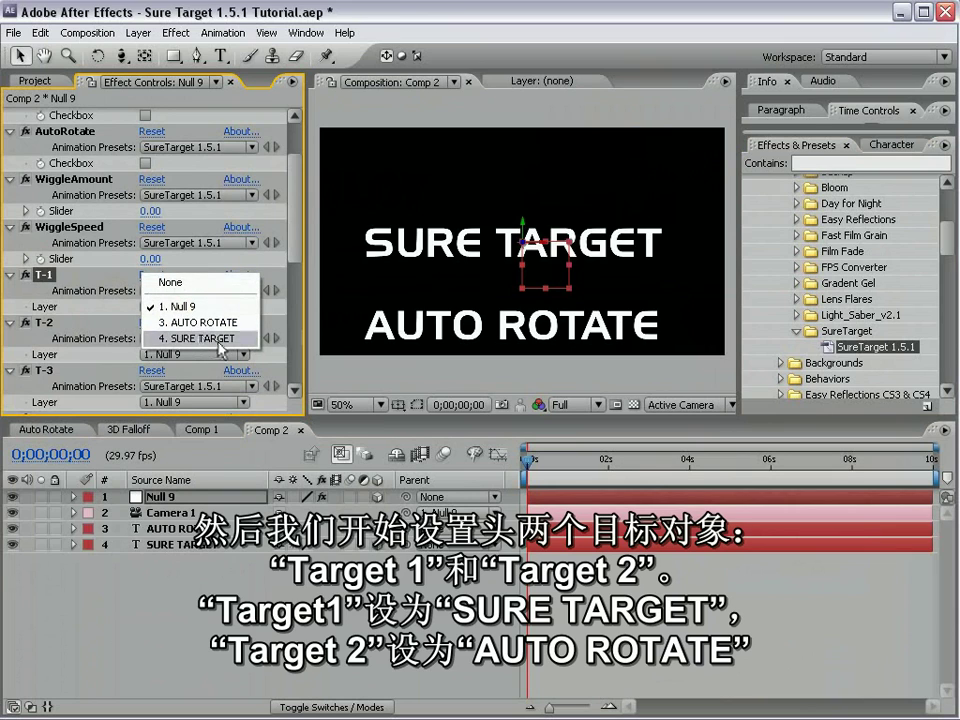
{"action": "left_click", "coordinate": [196, 342]}
{"action": "left_click", "coordinate": [50, 322]}
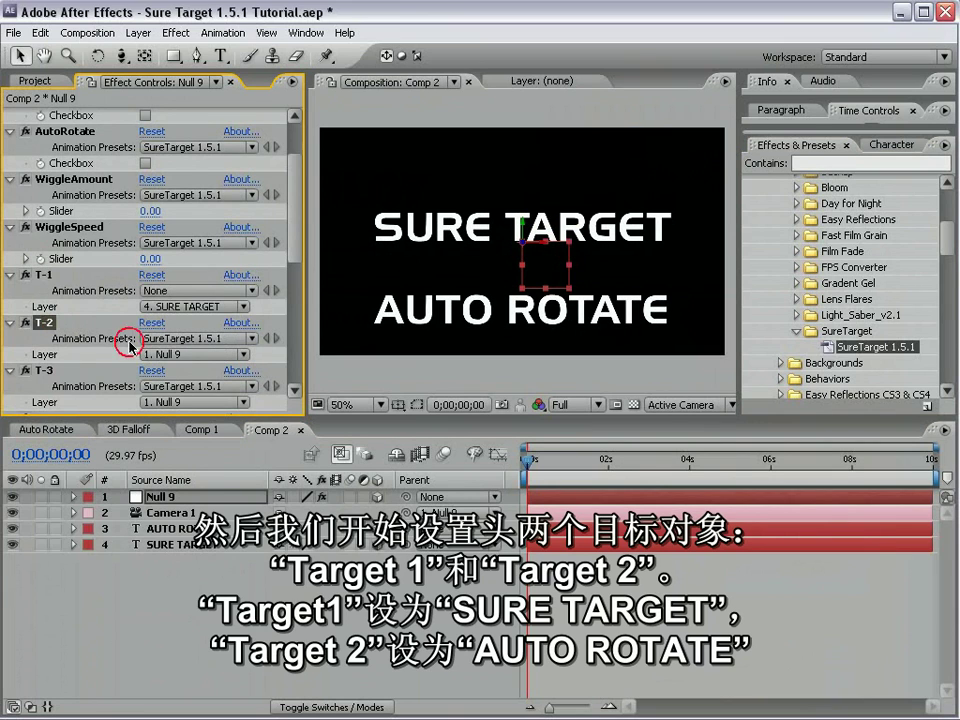
{"action": "left_click", "coordinate": [190, 354]}
{"action": "left_click", "coordinate": [218, 371]}
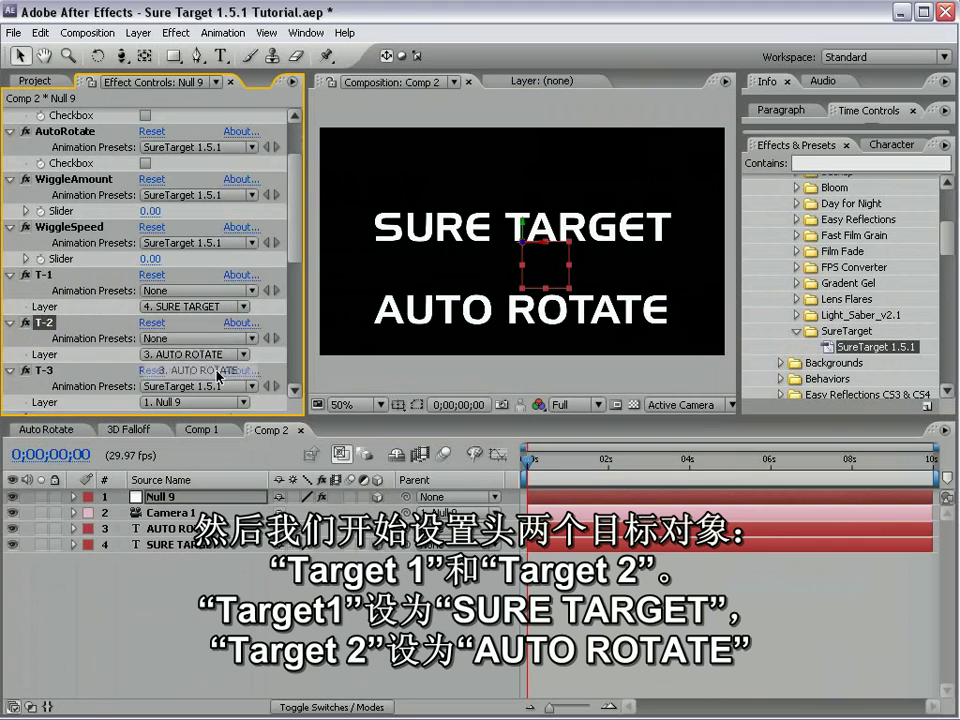
- Keyframe the null's SureTarget slider at 1 at the start of the timeline and at 2 at 0;00;01;02
{"action": "left_click", "coordinate": [160, 497]}
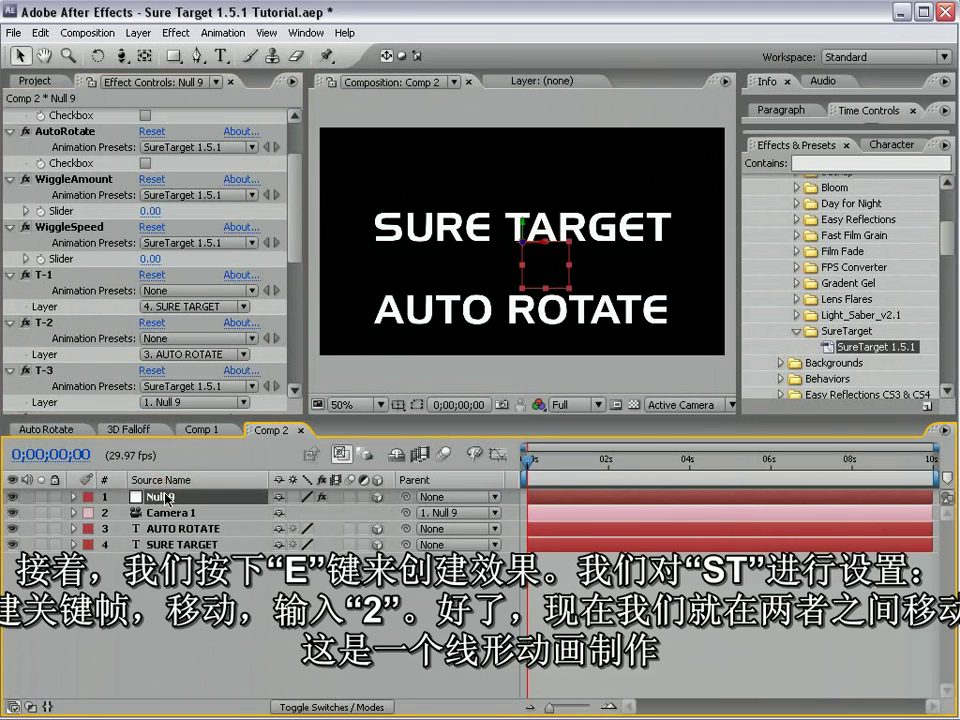
{"action": "key", "text": "e"}
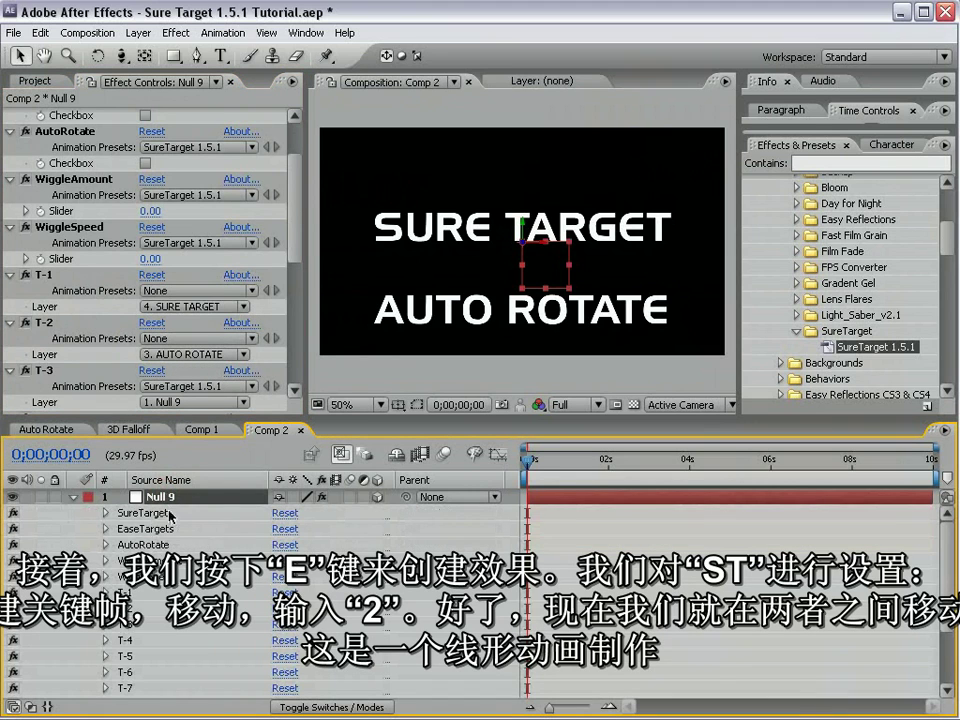
{"action": "left_click", "coordinate": [106, 513]}
{"action": "left_click", "coordinate": [138, 530]}
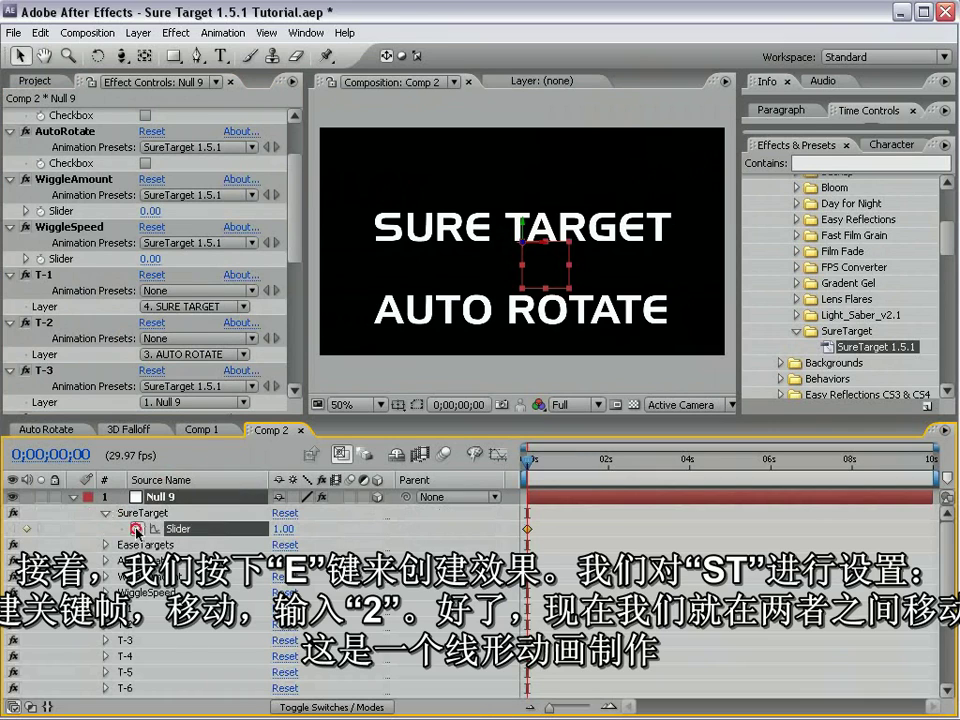
{"action": "left_click_drag", "start_coordinate": [543, 457], "coordinate": [570, 457]}
{"action": "left_click", "coordinate": [285, 528]}
{"action": "type", "text": "2"}
{"action": "key", "text": "Return"}
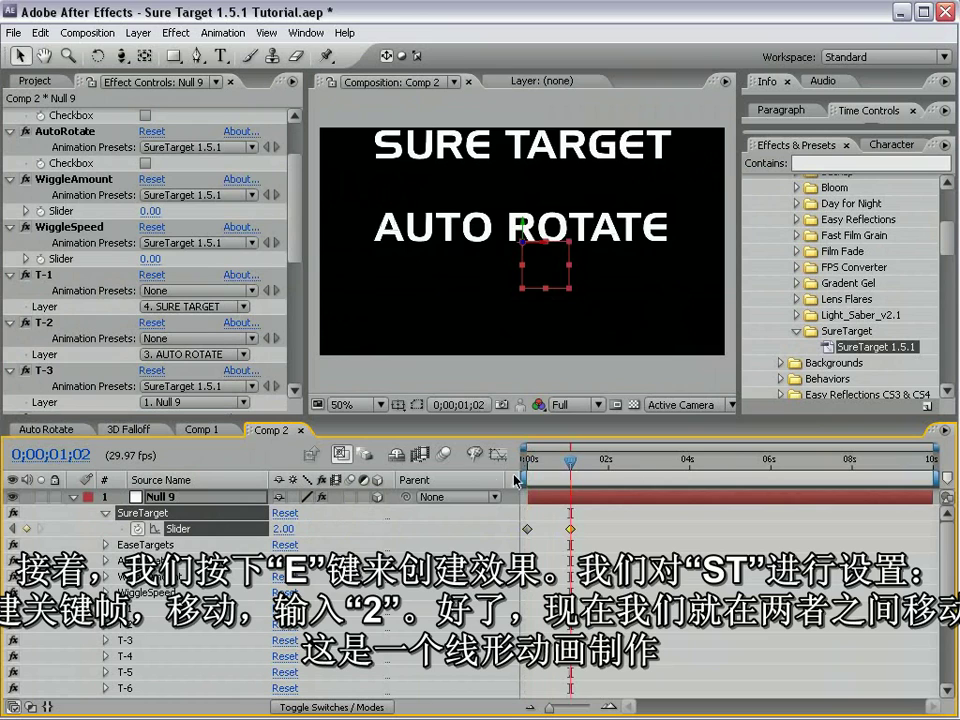
- Shift both SureTarget slider keyframes along the timeline so the first sits at 0;00;00;17
{"action": "left_click_drag", "start_coordinate": [566, 465], "coordinate": [541, 462]}
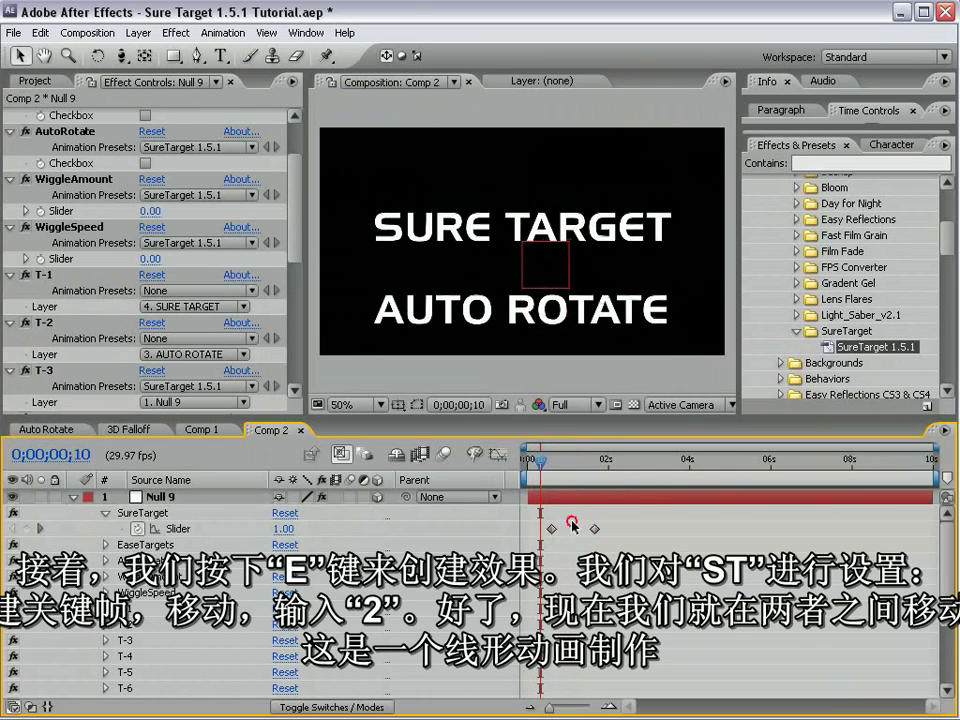
{"action": "left_click_drag", "start_coordinate": [543, 462], "coordinate": [551, 462]}
- Display the null's Position expression graph in the Graph Editor and scrub through the linear move between the two targets
{"action": "left_click", "coordinate": [152, 499]}
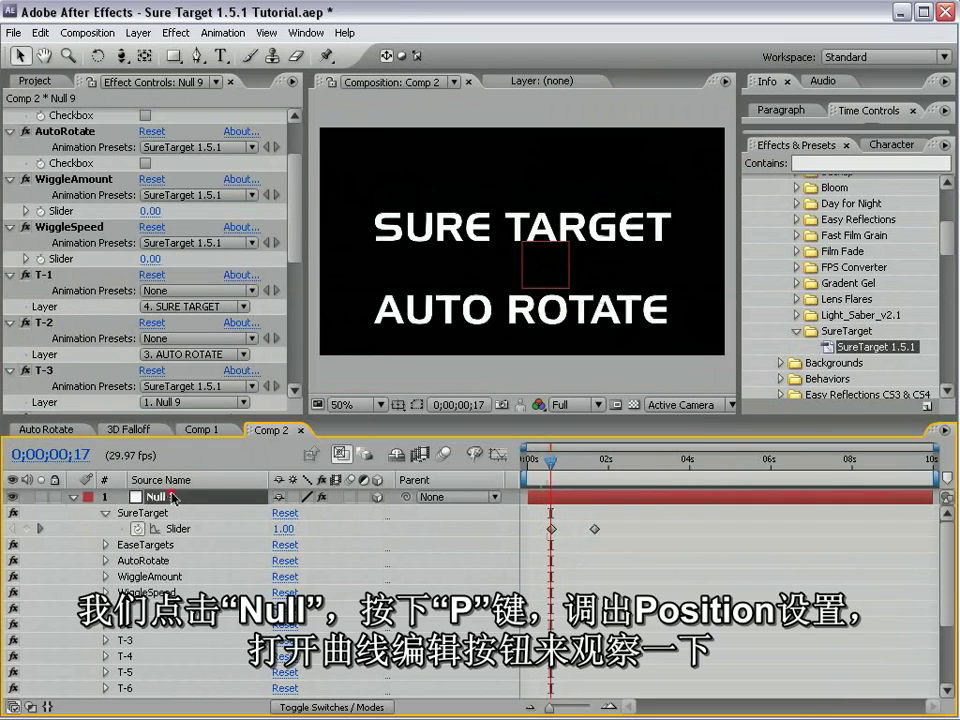
{"action": "key", "text": "p"}
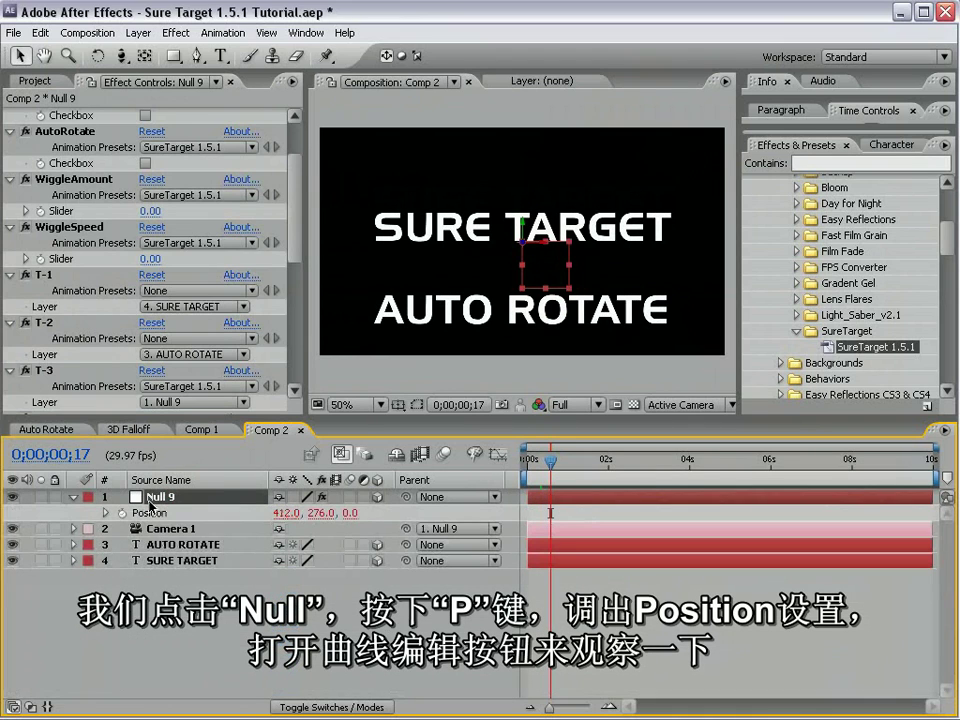
{"action": "left_click", "coordinate": [152, 511]}
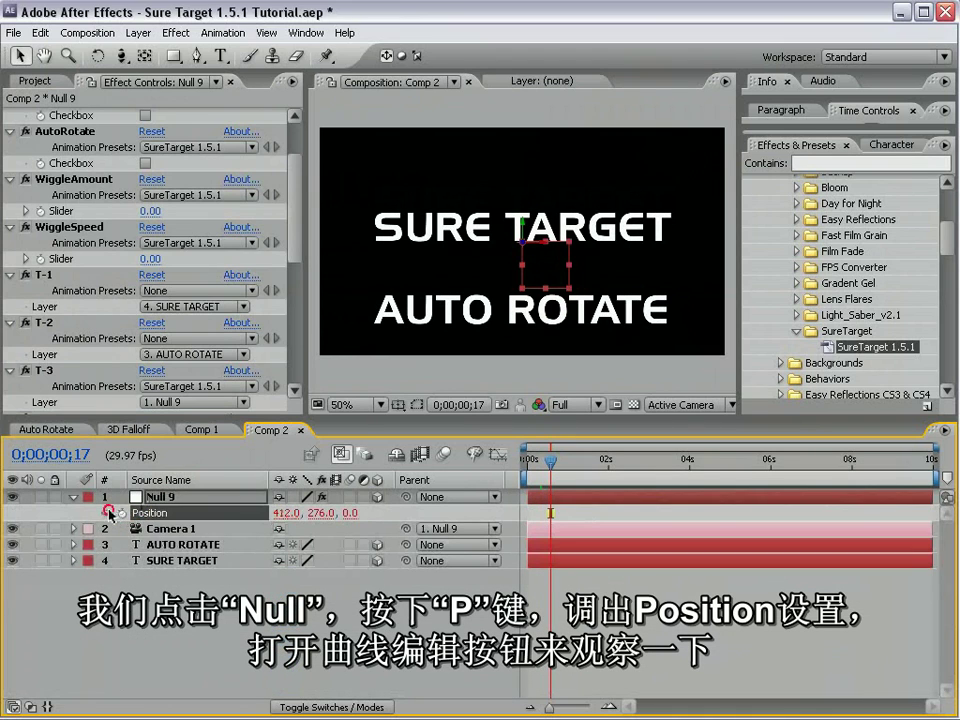
{"action": "left_click", "coordinate": [108, 513]}
{"action": "left_click", "coordinate": [311, 529]}
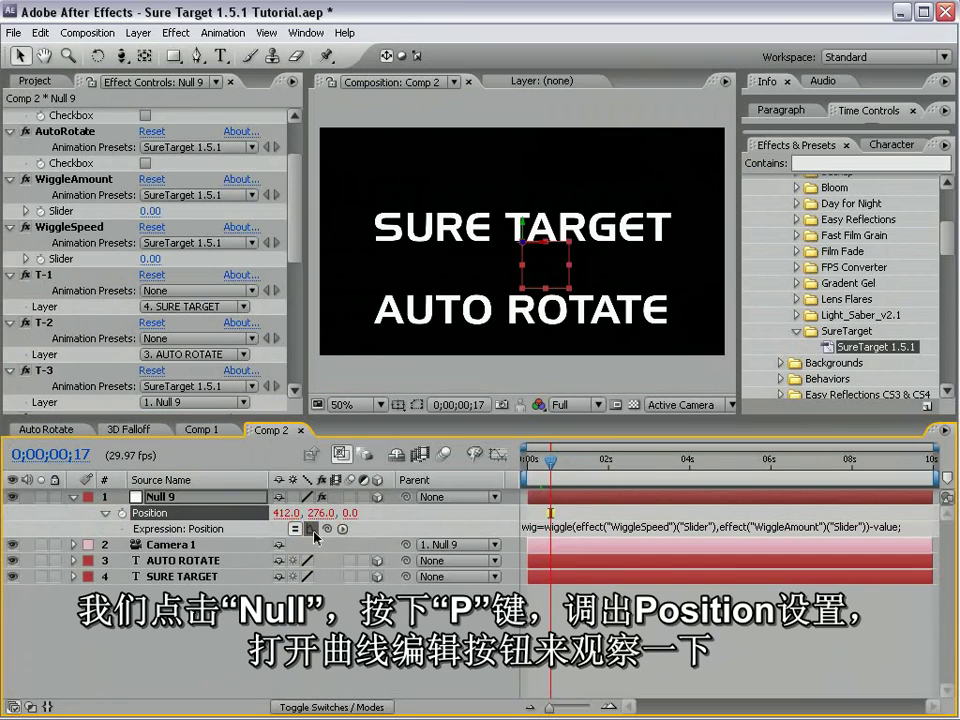
{"action": "left_click", "coordinate": [498, 455]}
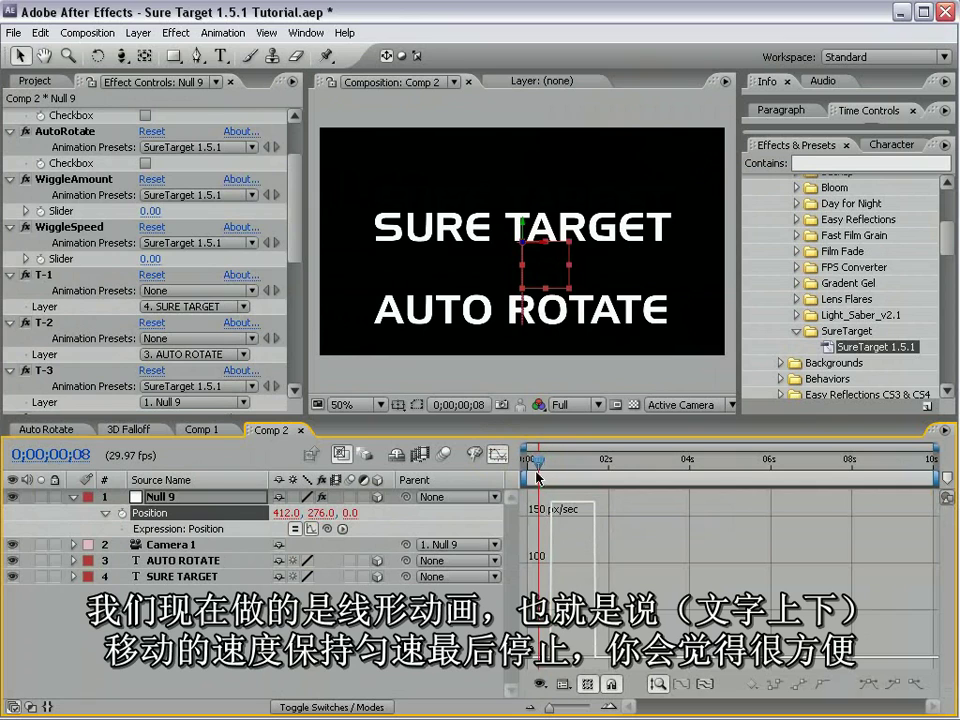
{"action": "left_click_drag", "start_coordinate": [535, 465], "coordinate": [595, 490]}
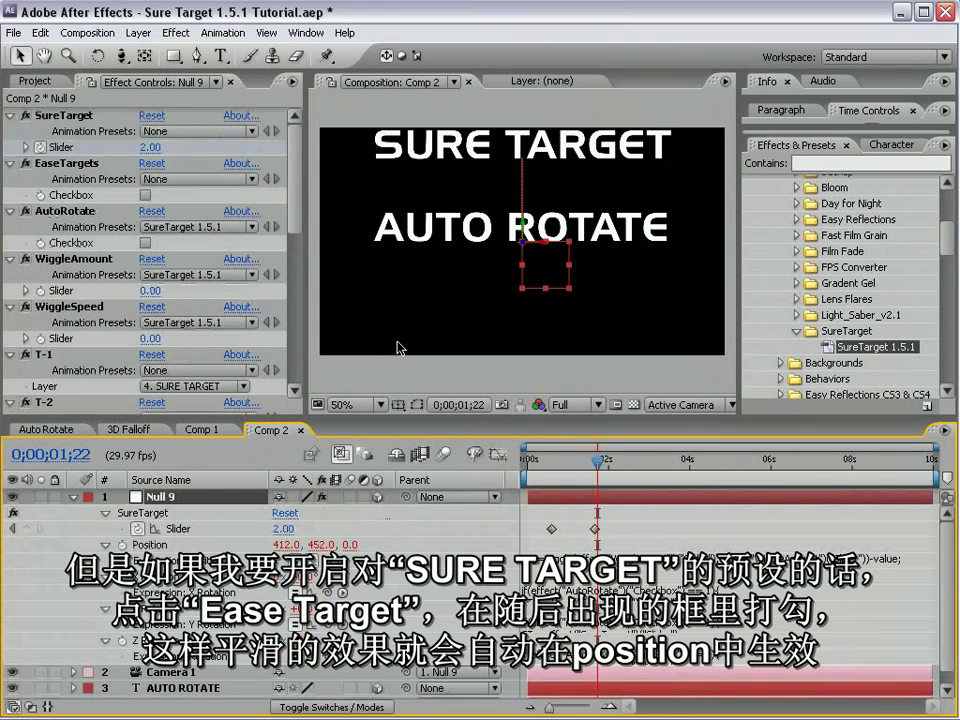
- Enable the EaseTargets checkbox of the null and collapse its layer properties
{"action": "left_click", "coordinate": [68, 164]}
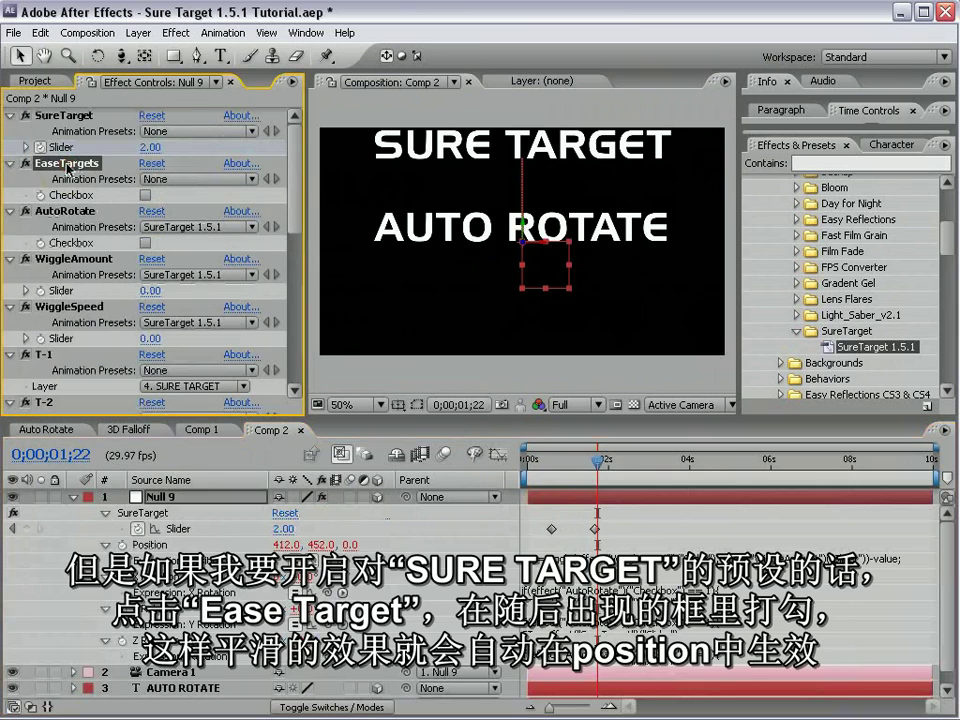
{"action": "left_click", "coordinate": [146, 195]}
{"action": "key", "text": "u"}
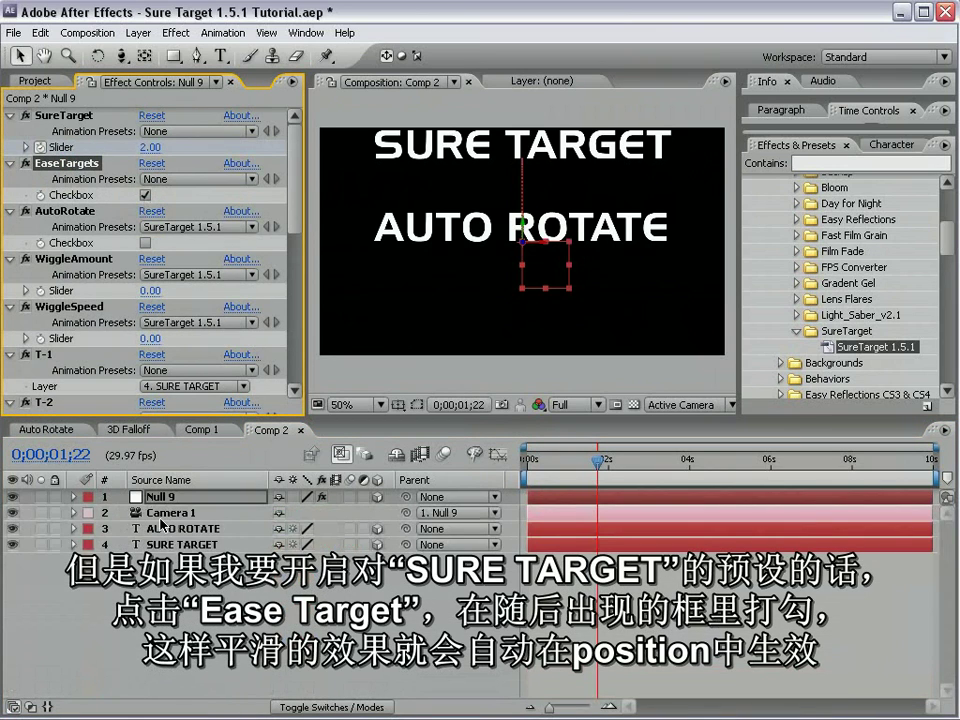
- Examine the null's eased Position speed curve in the Graph Editor, scrub through the move, and return to the layer bars
{"action": "key", "text": "p"}
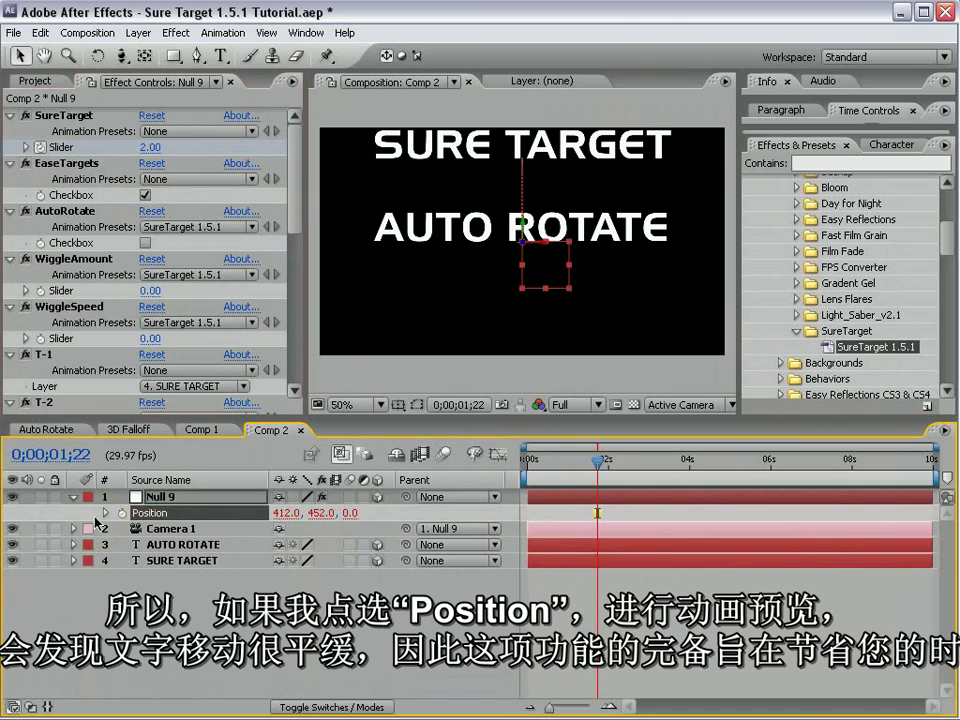
{"action": "left_click", "coordinate": [104, 513]}
{"action": "left_click", "coordinate": [495, 455]}
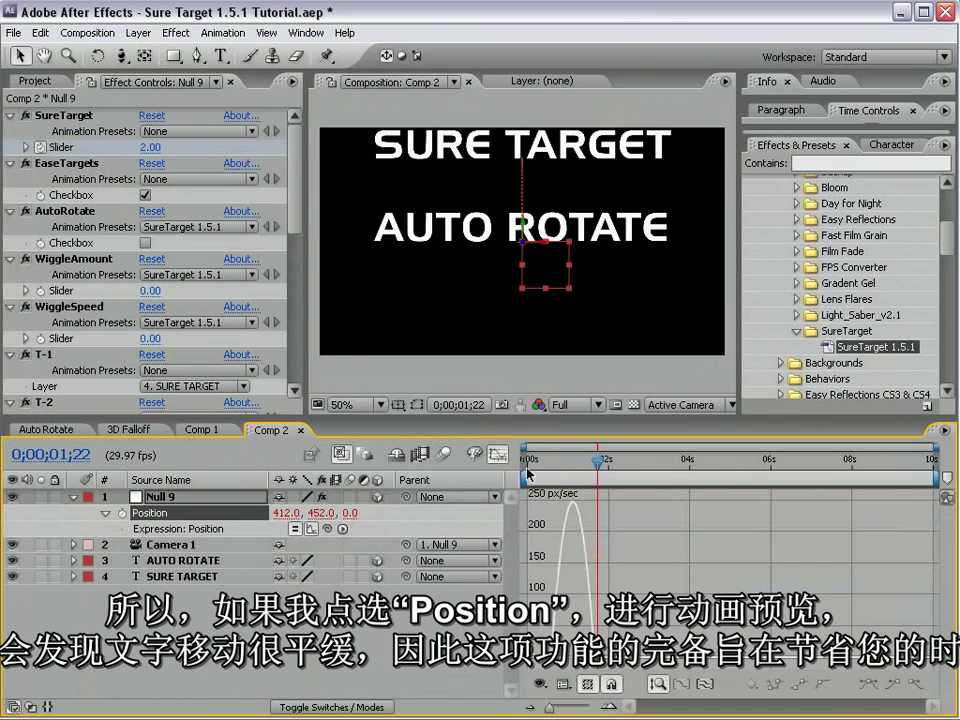
{"action": "mouse_move", "coordinate": [597, 461]}
{"action": "left_mouse_down"}
{"action": "mouse_move", "coordinate": [576, 462]}
{"action": "mouse_move", "coordinate": [597, 472]}
{"action": "mouse_move", "coordinate": [584, 479]}
{"action": "mouse_move", "coordinate": [595, 481]}
{"action": "left_mouse_up"}
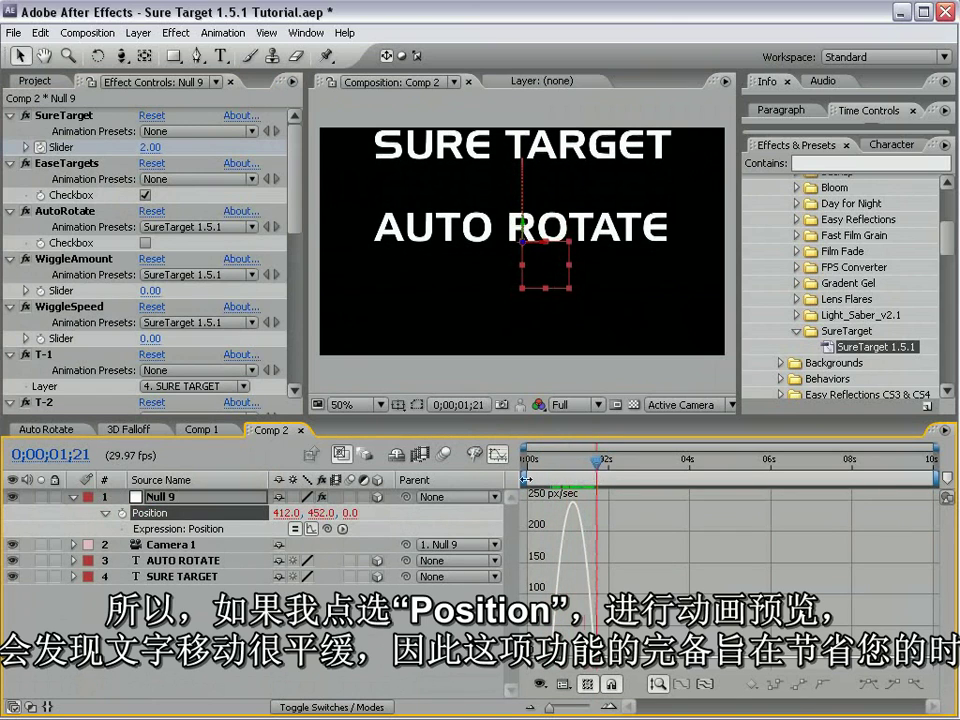
{"action": "left_click", "coordinate": [495, 455]}
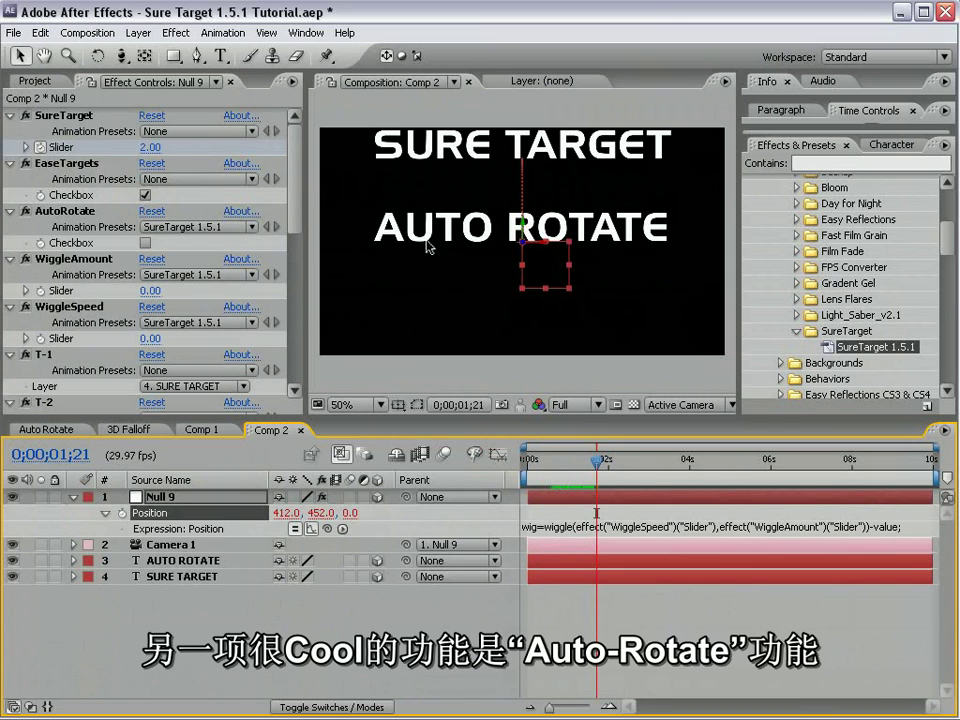
- Copy the two Medium Orange Solid background layers from the Auto Rotate composition into Comp 2 and send them behind all other layers
{"action": "left_click", "coordinate": [47, 428]}
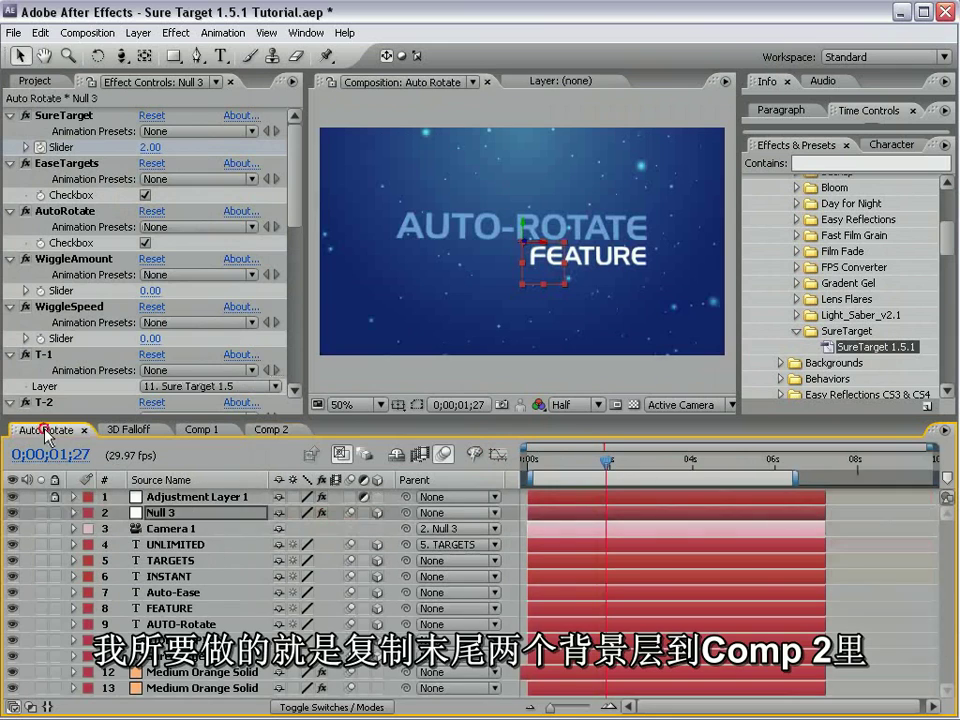
{"action": "left_click", "coordinate": [195, 670]}
{"action": "left_click", "coordinate": [193, 688], "text": "shift"}
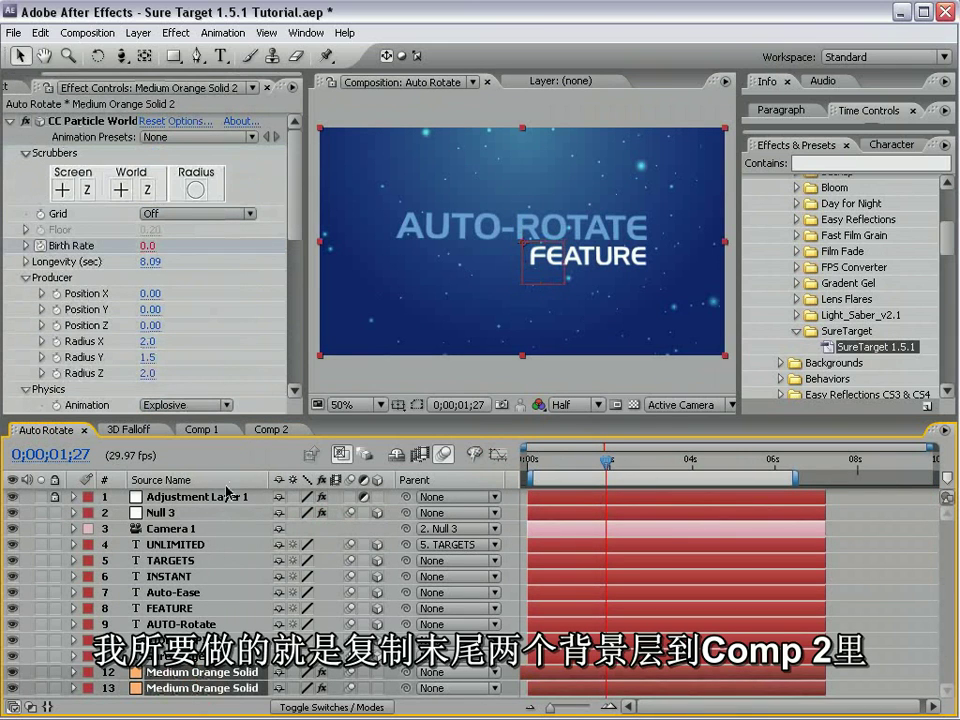
{"action": "left_click", "coordinate": [266, 429]}
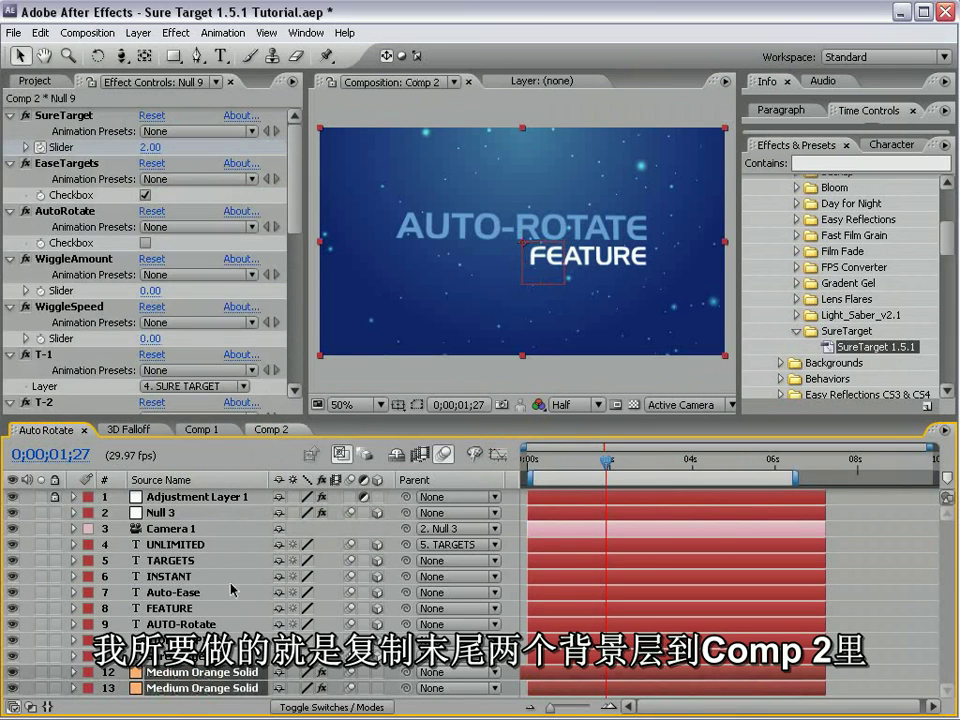
{"action": "key", "text": "ctrl+v"}
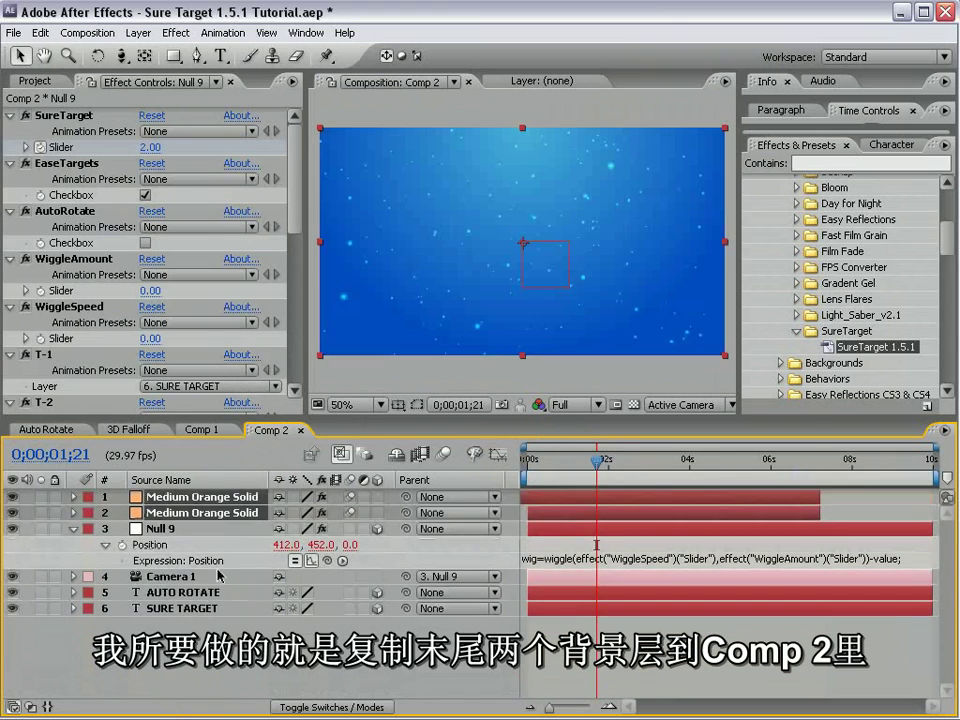
{"action": "key", "text": "ctrl+shift+bracketleft"}
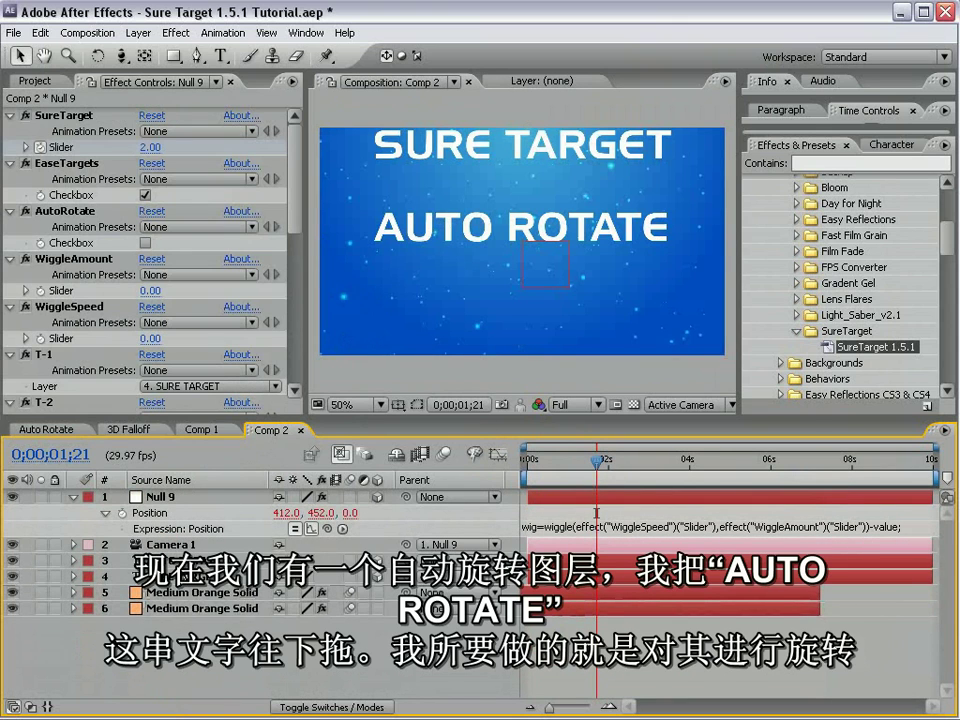
- Move the AUTO ROTATE text straight down in the composition to a position of 412, 532, 0
{"action": "left_click", "coordinate": [525, 227]}
{"action": "left_click_drag", "start_coordinate": [525, 227], "coordinate": [523, 266]}
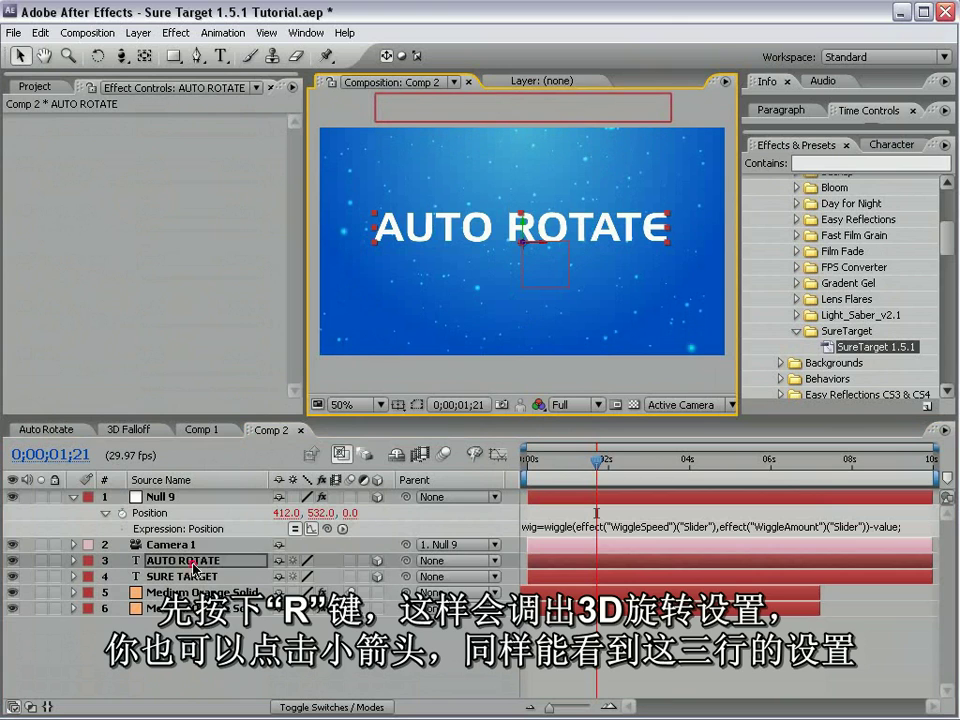
- Expand the AUTO ROTATE layer's transform properties and examine its Orientation and X, Y and Z Rotation
{"action": "key", "text": "r"}
{"action": "left_click", "coordinate": [73, 560]}
{"action": "left_click", "coordinate": [73, 560]}
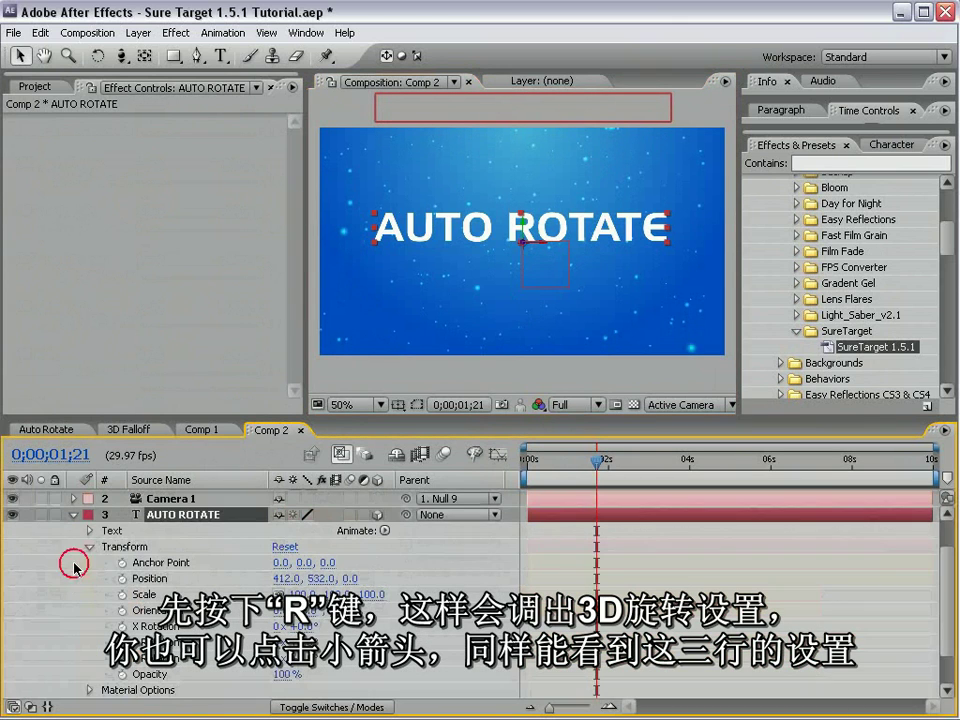
{"action": "left_click", "coordinate": [131, 550]}
{"action": "left_click", "coordinate": [160, 611]}
{"action": "left_click", "coordinate": [161, 627]}
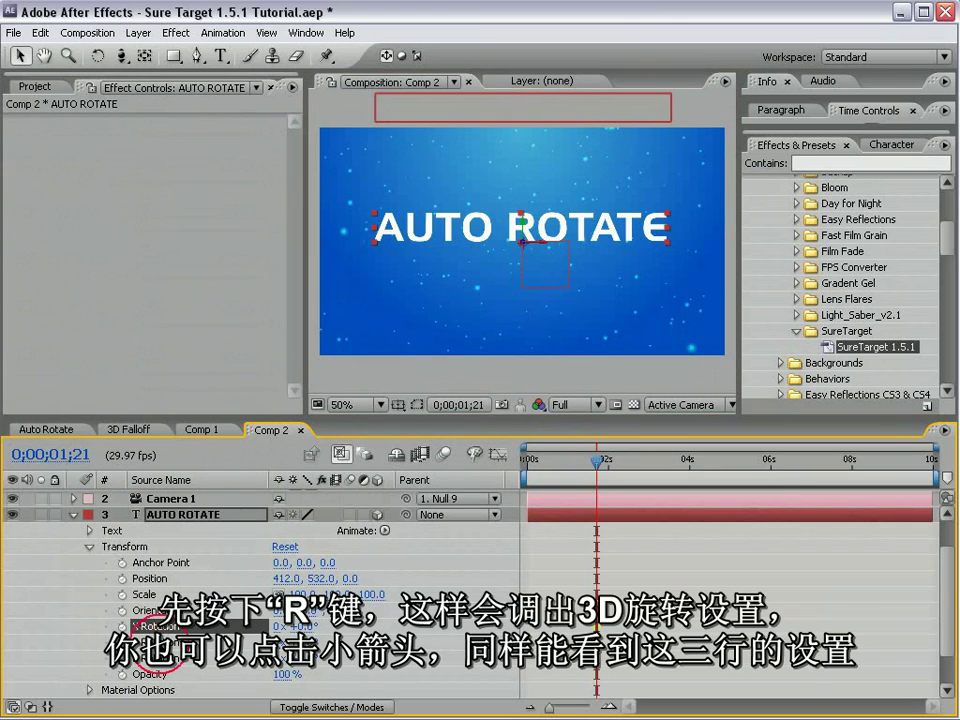
{"action": "left_click", "coordinate": [161, 643]}
{"action": "left_click", "coordinate": [161, 659]}
{"action": "left_click", "coordinate": [161, 611]}
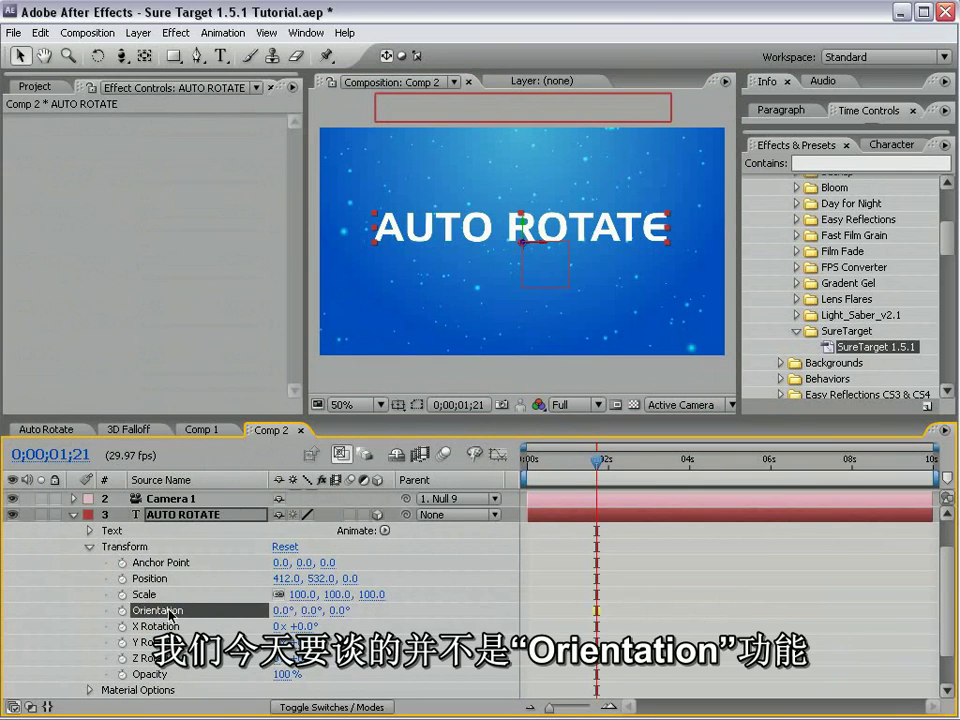
- Turn the AUTO ROTATE text slightly with the Rotation tool set to Orientation, and set its Y Rotation to 137°
{"action": "left_click", "coordinate": [97, 57]}
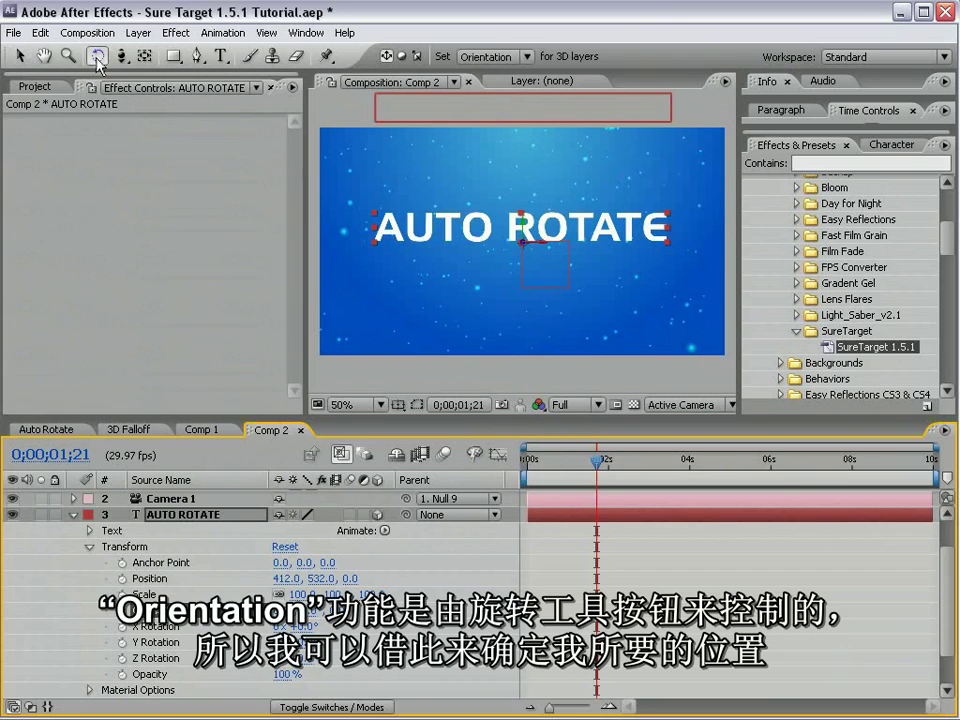
{"action": "mouse_move", "coordinate": [522, 229]}
{"action": "left_mouse_down"}
{"action": "mouse_move", "coordinate": [514, 223]}
{"action": "mouse_move", "coordinate": [522, 239]}
{"action": "left_mouse_up"}
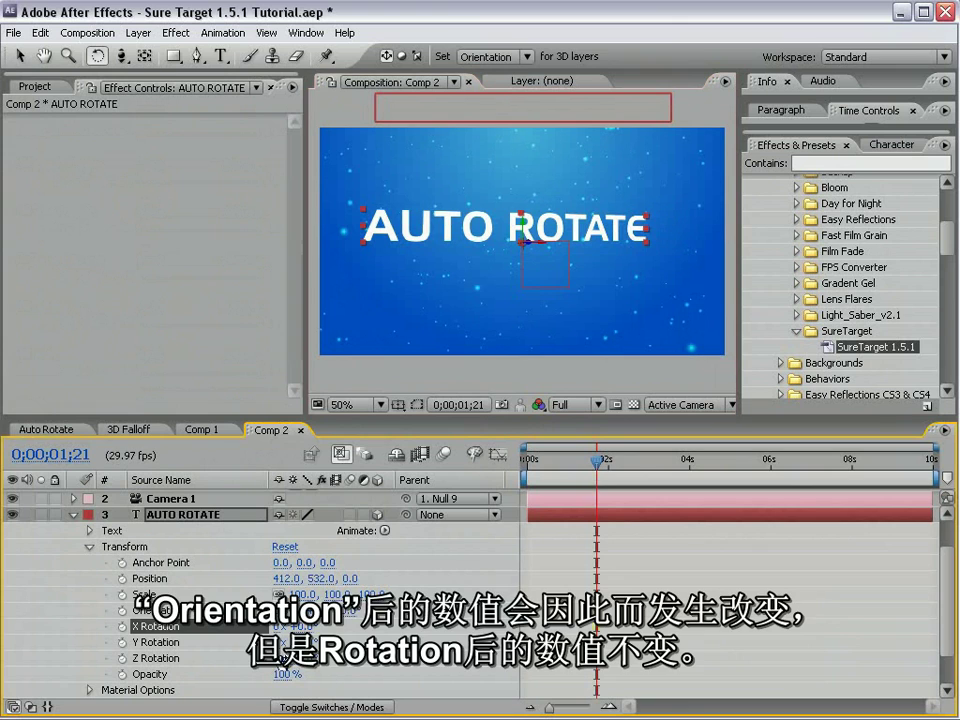
{"action": "left_click", "coordinate": [158, 626]}
{"action": "left_click", "coordinate": [158, 642], "text": "shift"}
{"action": "left_click_drag", "start_coordinate": [300, 642], "coordinate": [435, 641]}
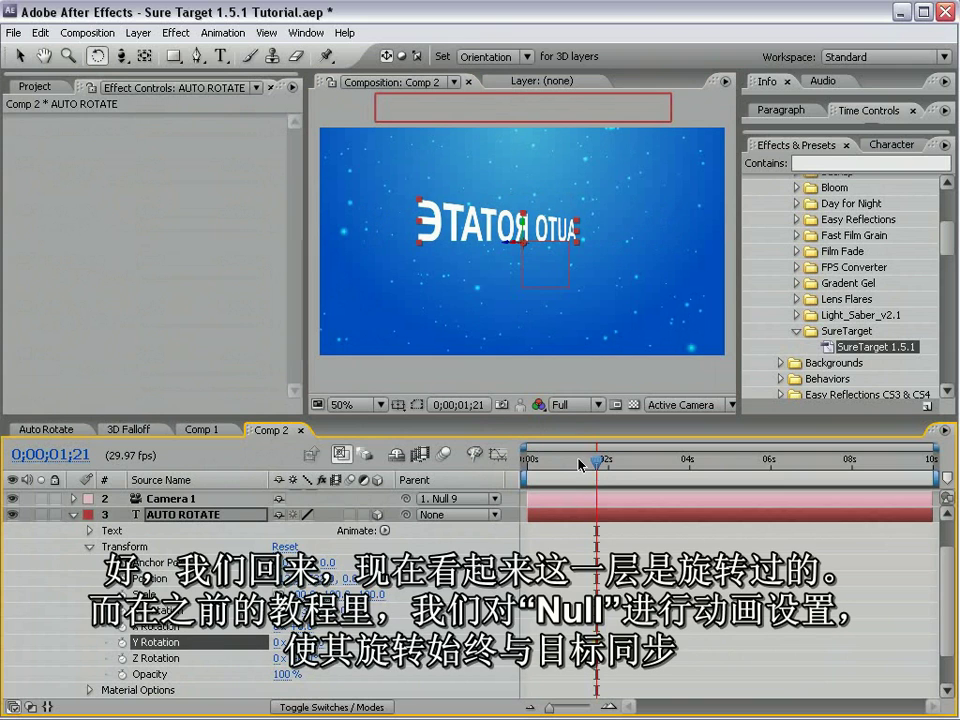
- Enable the AutoRotate checkbox on Null 9, reveal the null's animated properties, and scrub through the camera move
{"action": "mouse_move", "coordinate": [597, 465]}
{"action": "left_mouse_down"}
{"action": "mouse_move", "coordinate": [536, 468]}
{"action": "mouse_move", "coordinate": [598, 487]}
{"action": "left_mouse_up"}
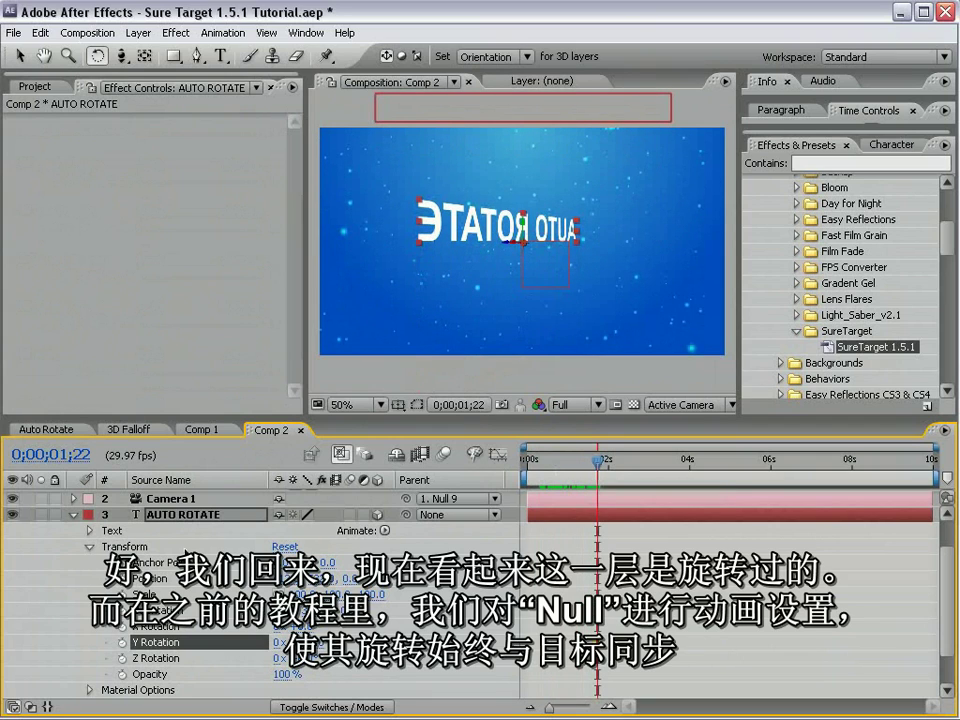
{"action": "scroll", "coordinate": [197, 518], "scroll_direction": "up", "scroll_amount": 3}
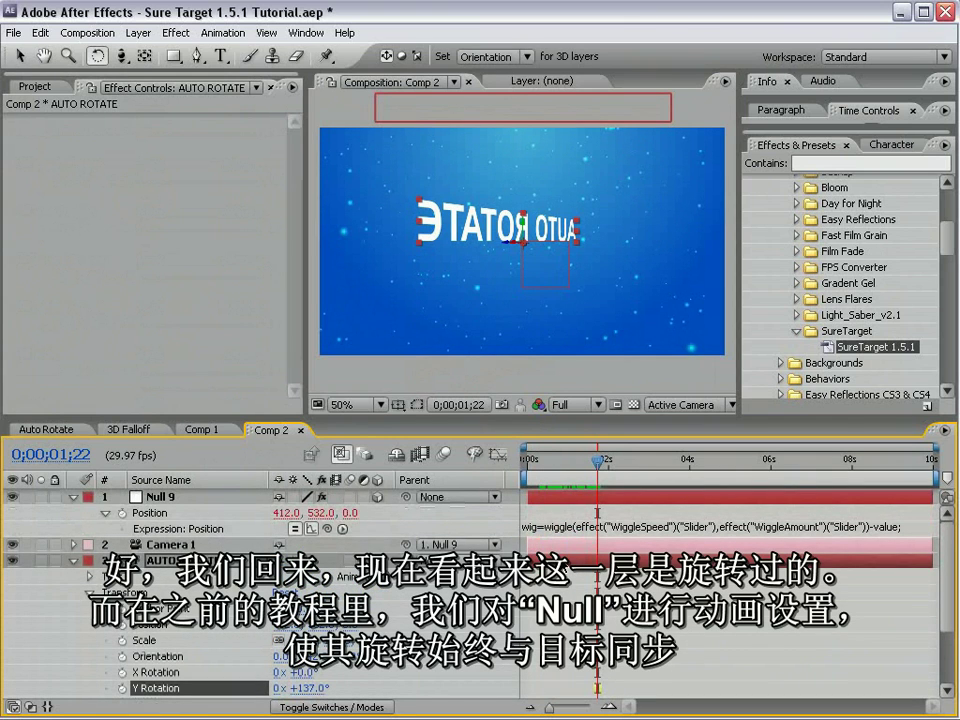
{"action": "left_click", "coordinate": [152, 496]}
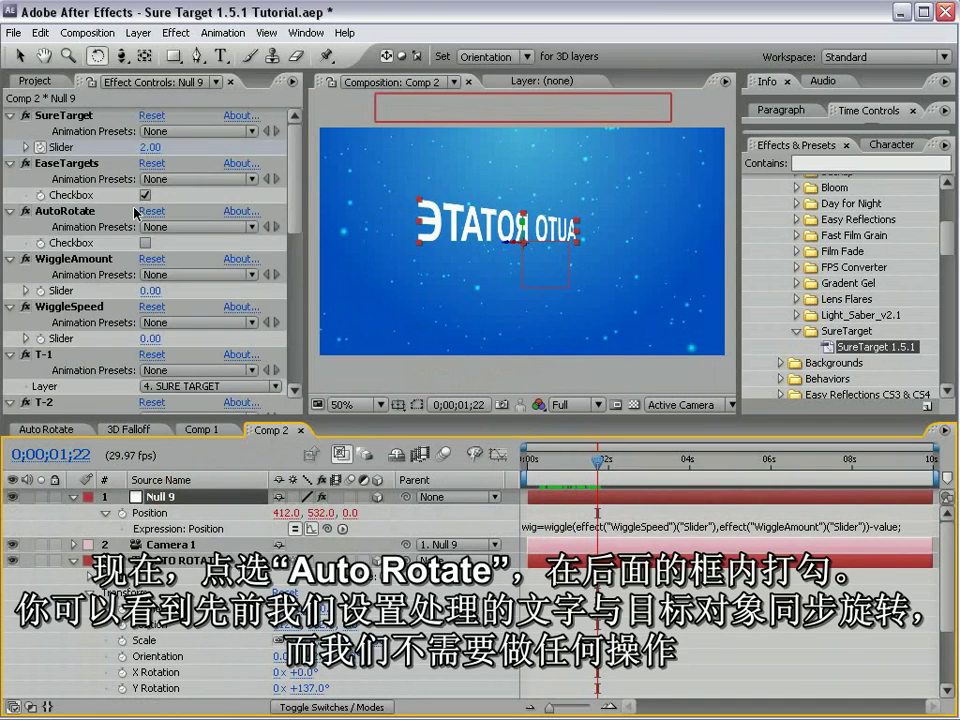
{"action": "left_click", "coordinate": [64, 211]}
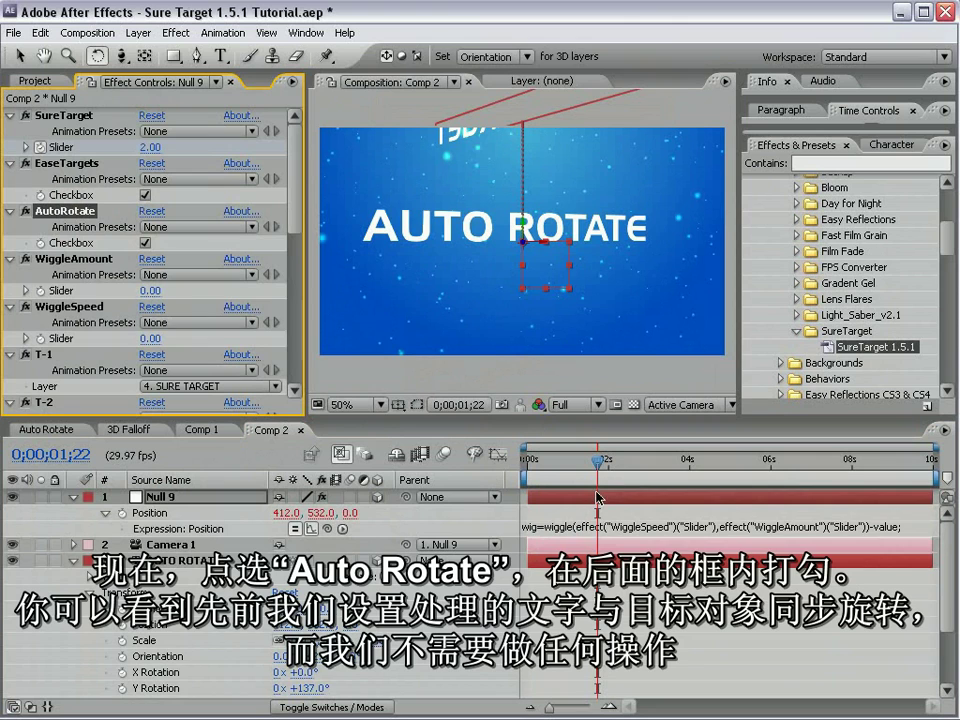
{"action": "key", "text": "u"}
{"action": "mouse_move", "coordinate": [594, 466]}
{"action": "left_mouse_down"}
{"action": "mouse_move", "coordinate": [532, 466]}
{"action": "mouse_move", "coordinate": [582, 468]}
{"action": "mouse_move", "coordinate": [597, 487]}
{"action": "left_mouse_up"}
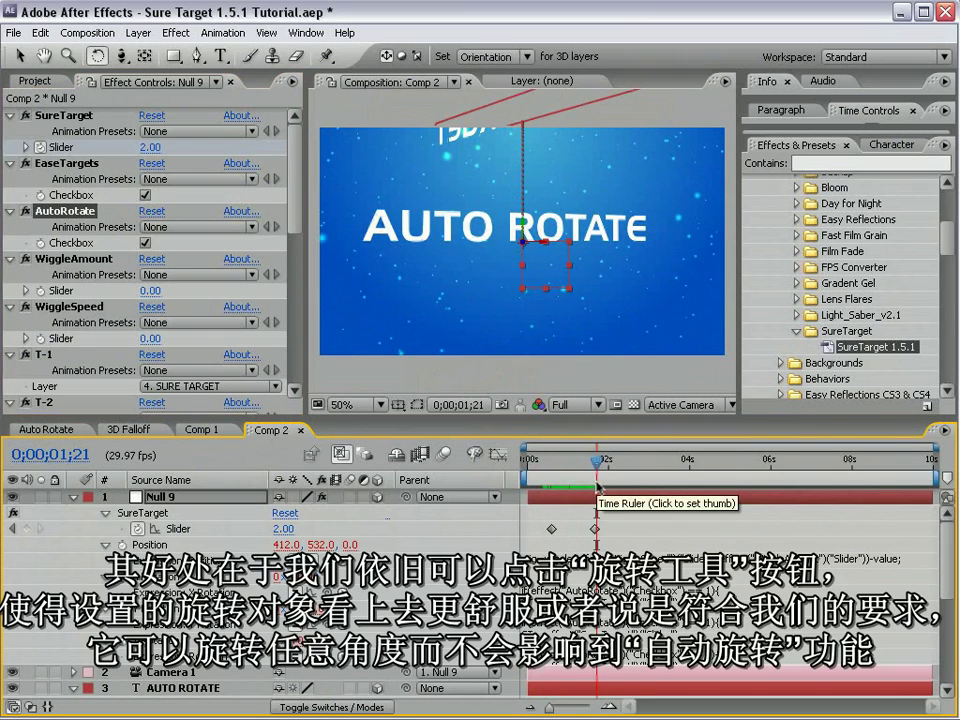
- Turn the AUTO ROTATE text with the Rotation tool to a Y Orientation of 28°, and scrub through the camera move
{"action": "left_click", "coordinate": [405, 222]}
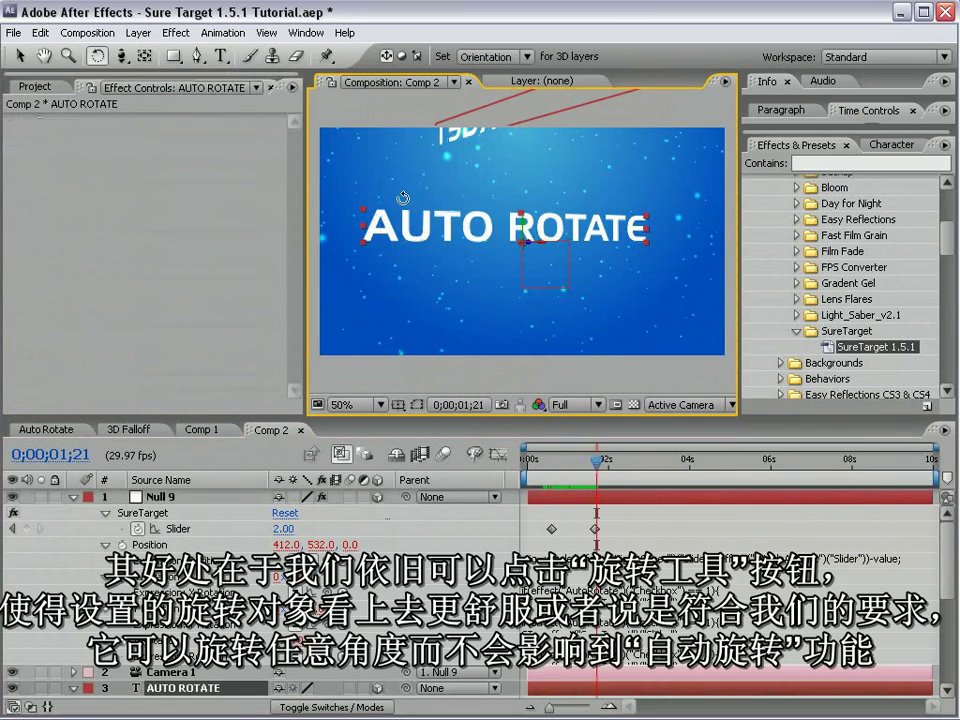
{"action": "left_click_drag", "start_coordinate": [396, 176], "coordinate": [491, 231]}
{"action": "key", "text": "v"}
{"action": "key", "text": "w"}
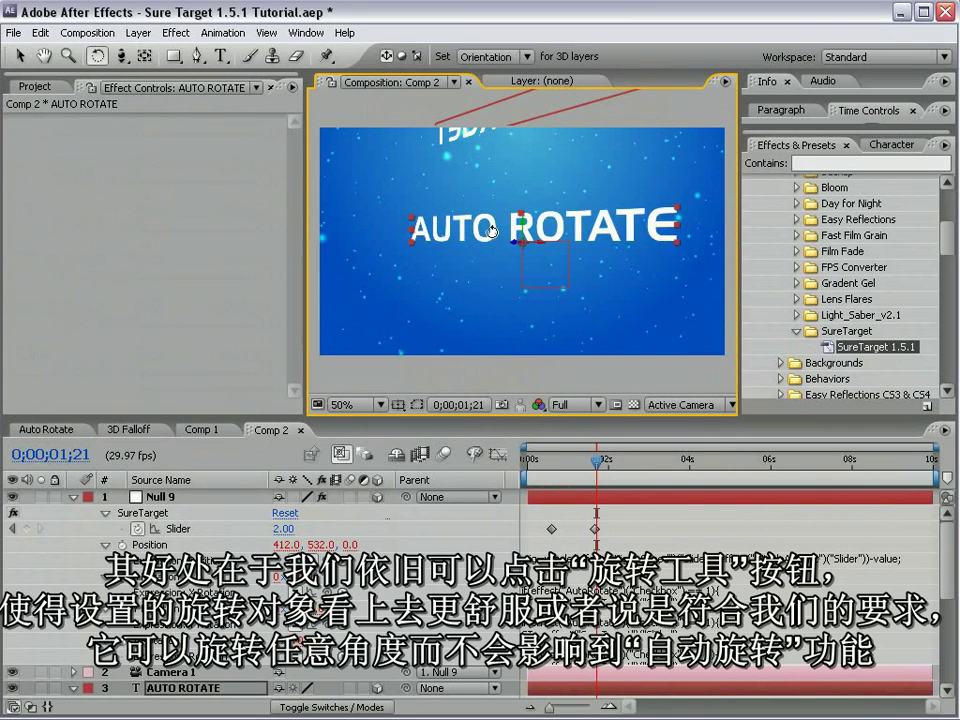
{"action": "left_click", "coordinate": [540, 476]}
{"action": "left_click_drag", "start_coordinate": [540, 476], "coordinate": [591, 476]}
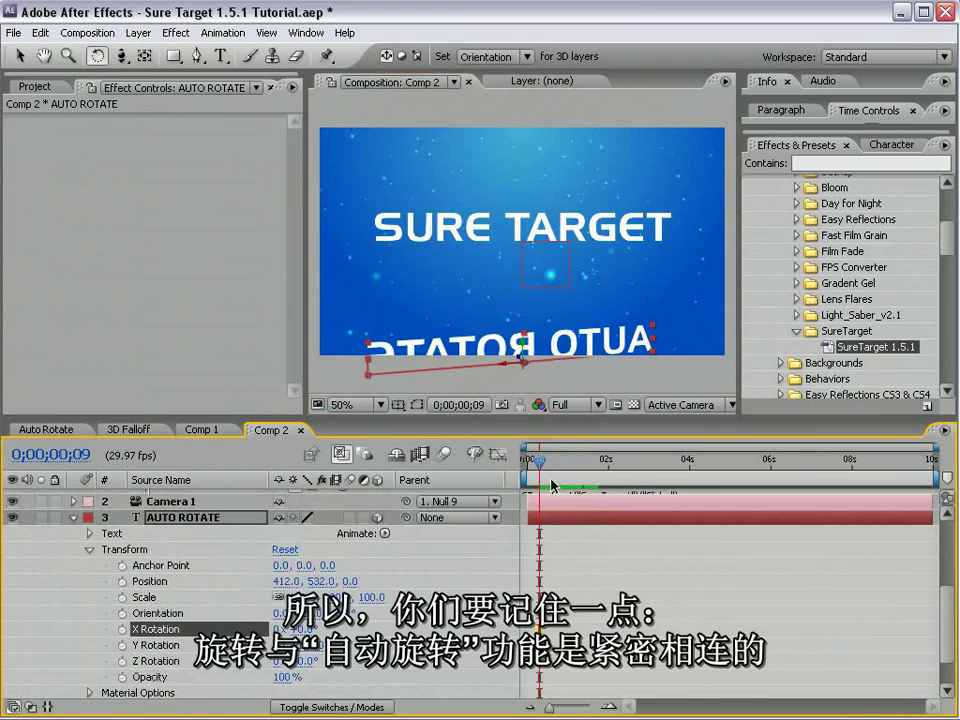
{"action": "left_click_drag", "start_coordinate": [540, 478], "coordinate": [593, 483]}
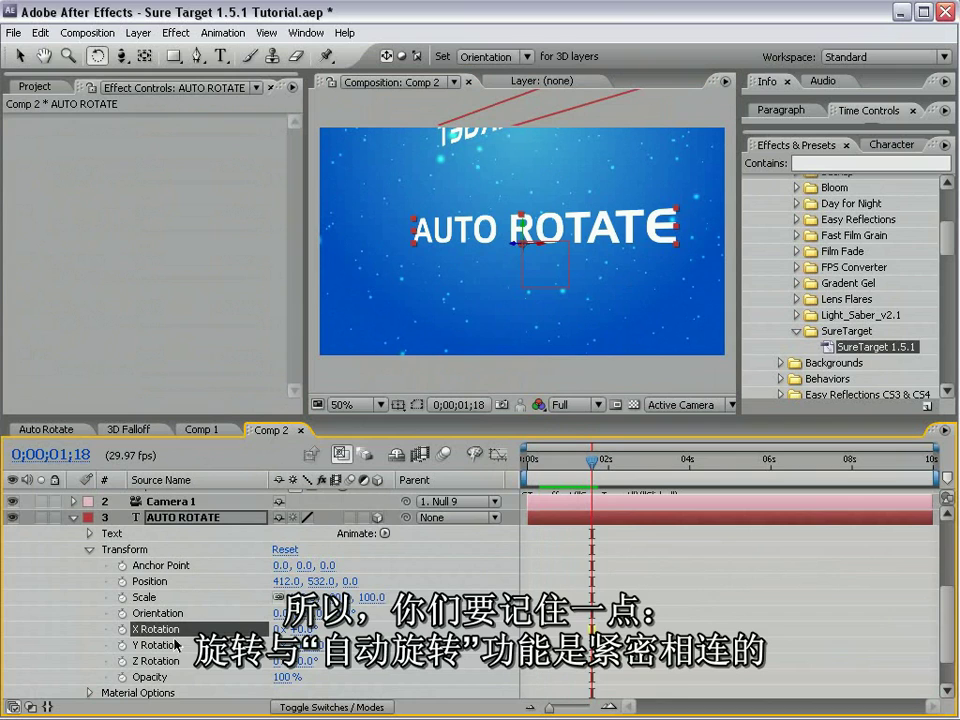
- Set the AUTO ROTATE layer's Y Rotation to one revolution plus 137°, and preview the animation
{"action": "left_click", "coordinate": [615, 545]}
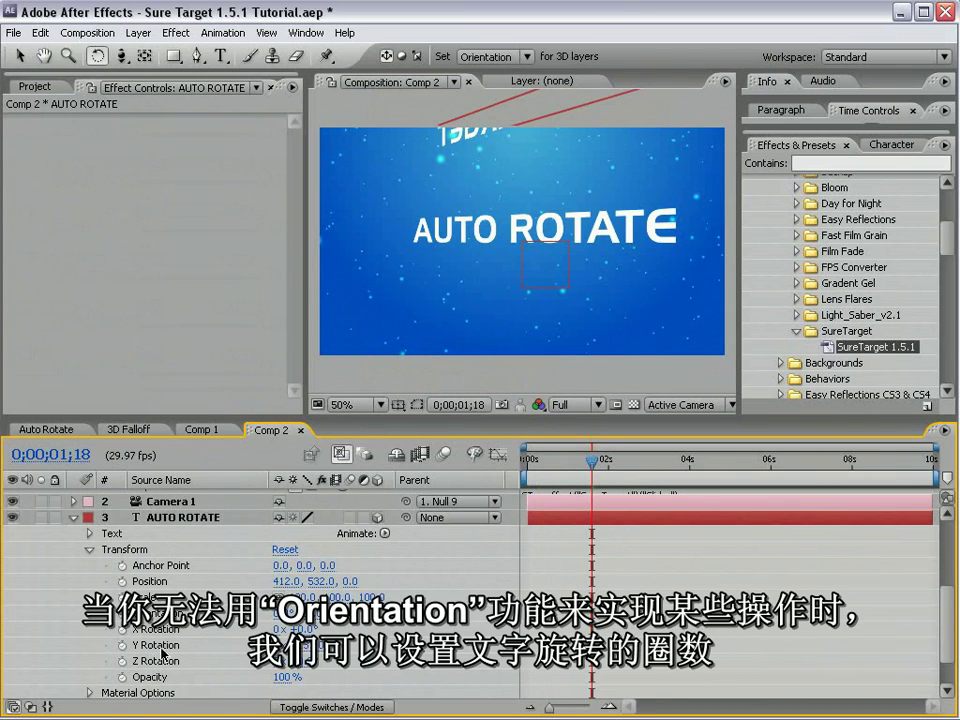
{"action": "left_click", "coordinate": [278, 646]}
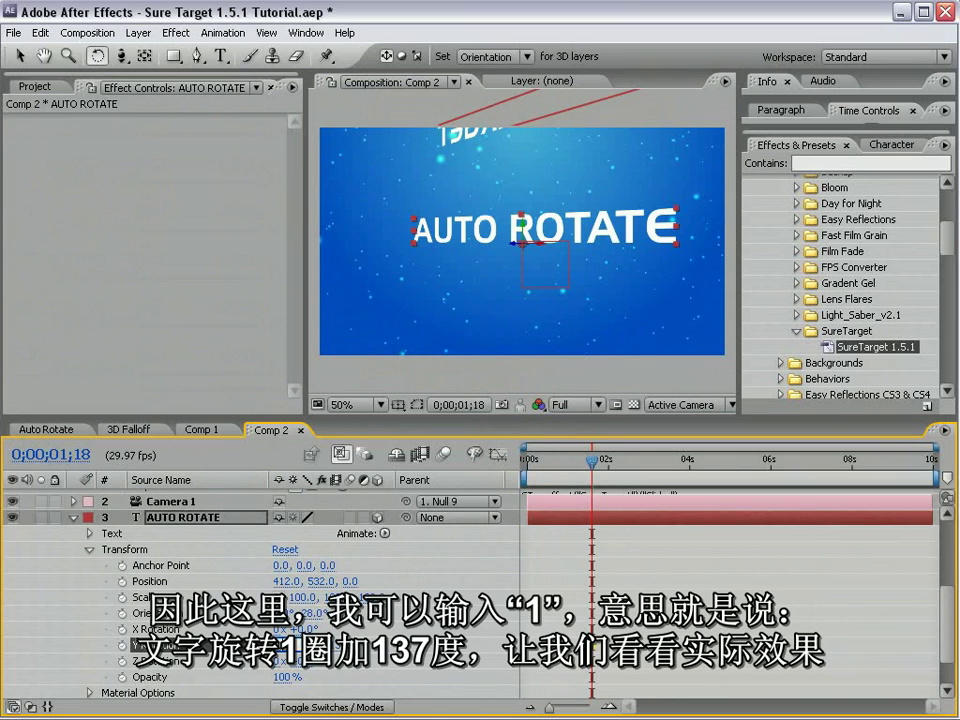
{"action": "left_click", "coordinate": [411, 577]}
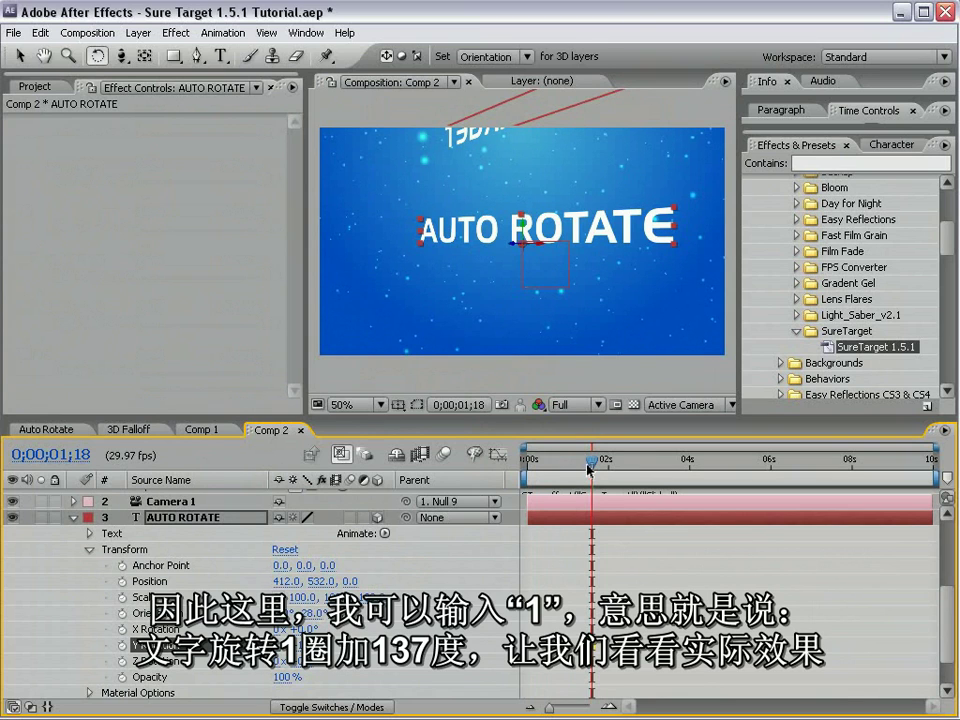
{"action": "key", "text": "KP_0"}
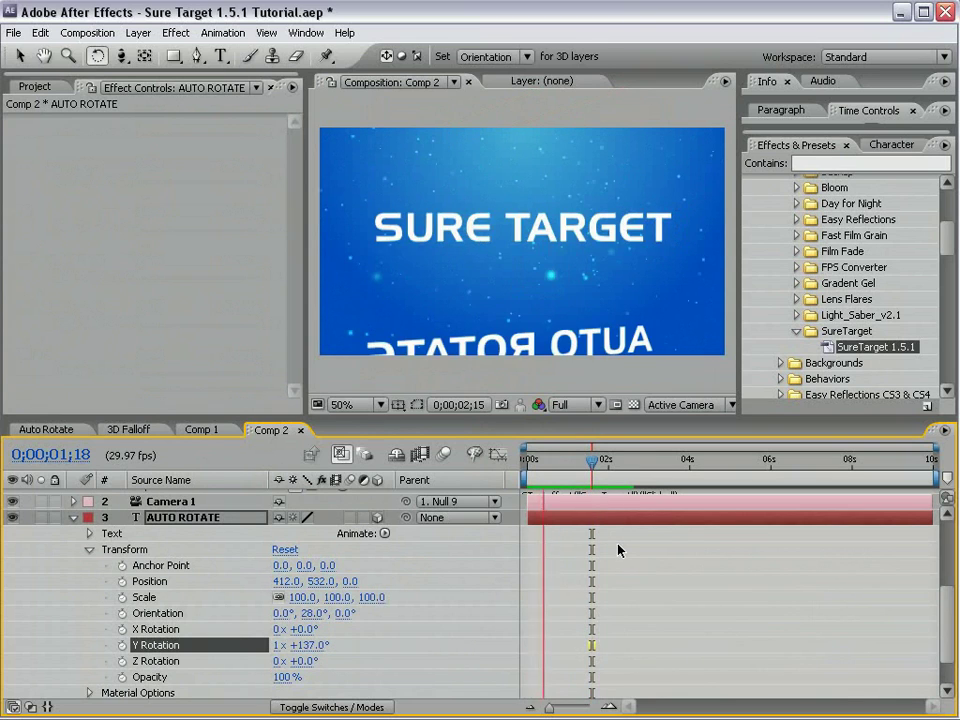
{"action": "key", "text": "space"}
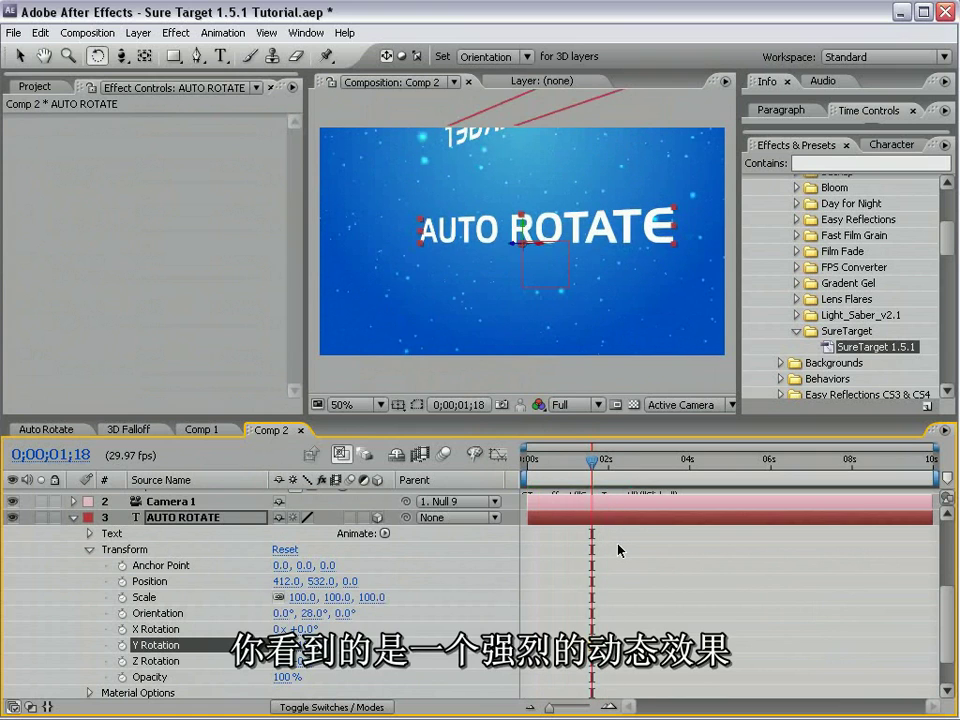
- Collapse all layers in Comp 2 and turn on motion blur for the AUTO ROTATE and SURE TARGET layers and the composition
{"action": "key", "text": "space"}
{"action": "left_click_drag", "start_coordinate": [602, 546], "coordinate": [600, 664]}
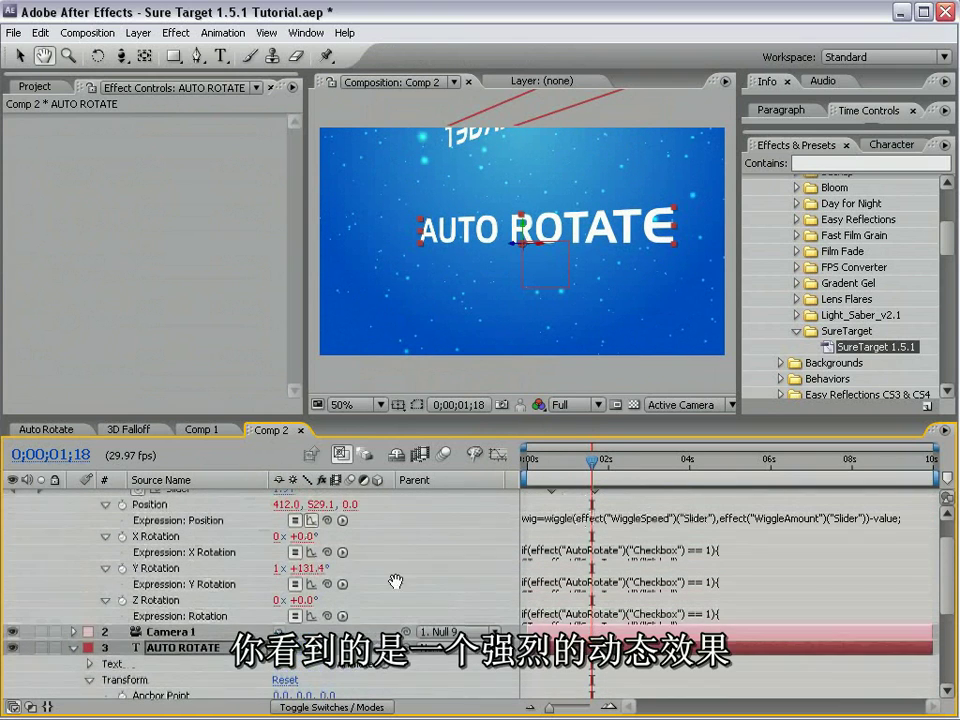
{"action": "key", "text": "ctrl+a"}
{"action": "key", "text": "u"}
{"action": "key", "text": "F2"}
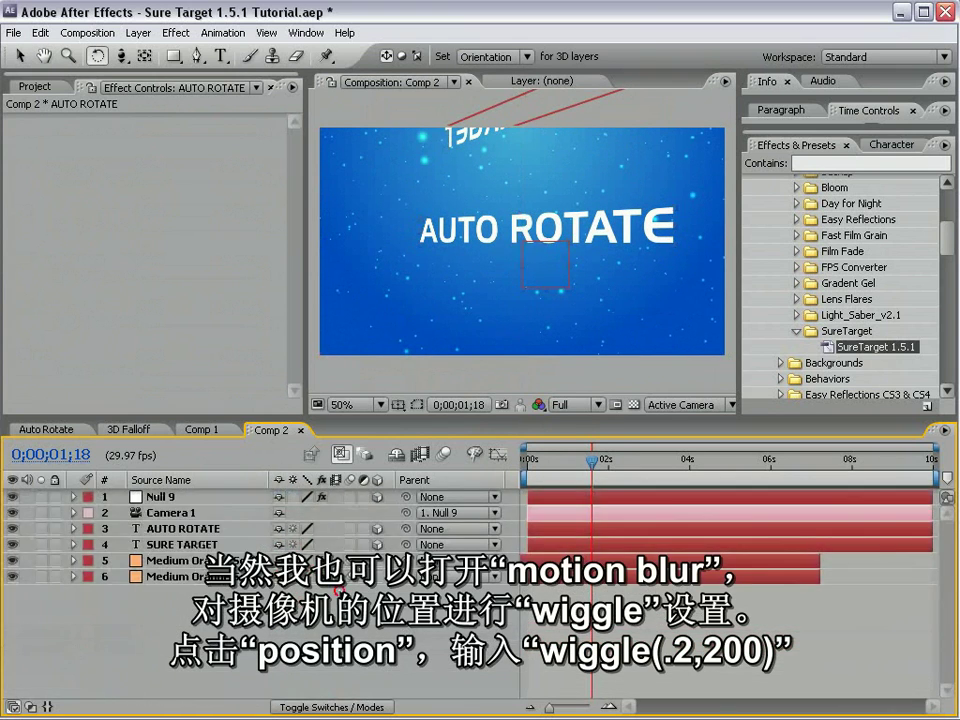
{"action": "left_click_drag", "start_coordinate": [350, 528], "coordinate": [350, 544]}
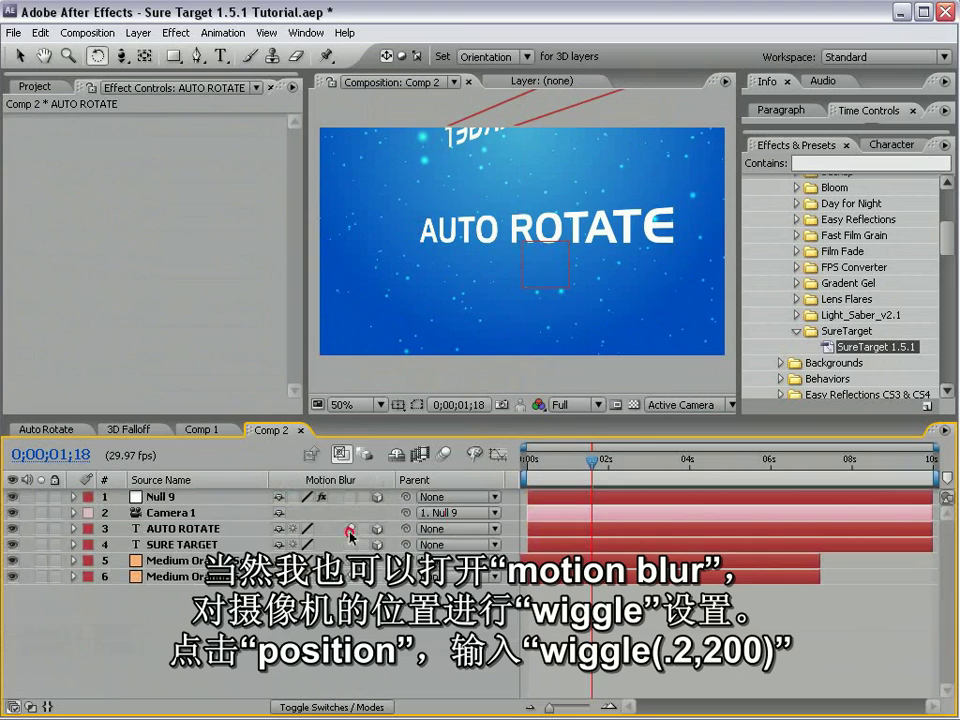
{"action": "left_click", "coordinate": [443, 453]}
- Add the expression wiggle(.2,200) to Camera 1's Position and preview the camera move
{"action": "left_click", "coordinate": [185, 514]}
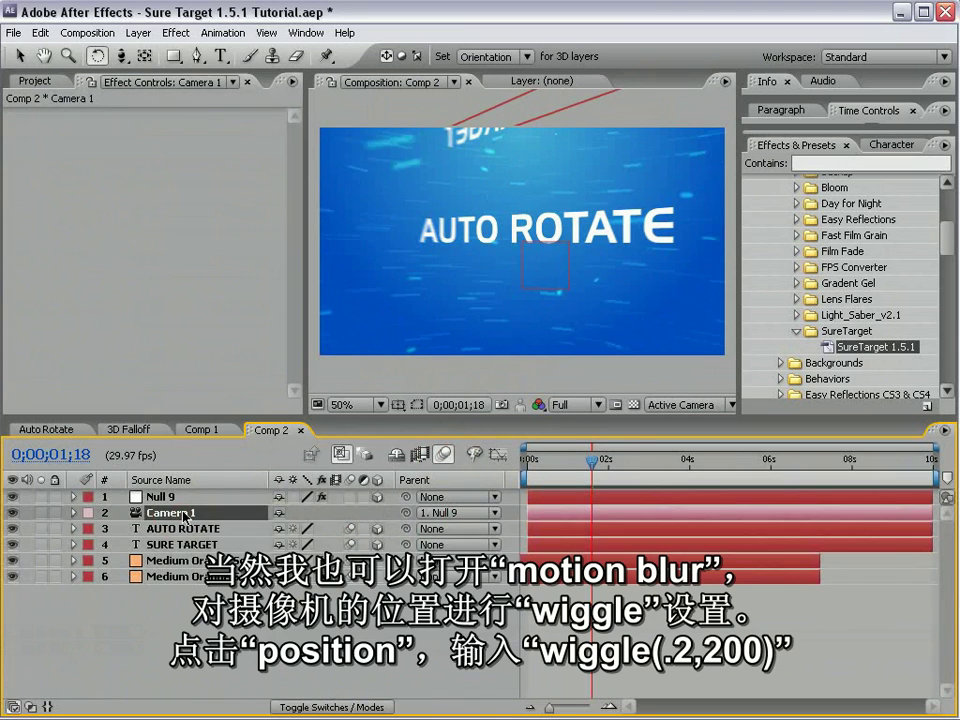
{"action": "key", "text": "p"}
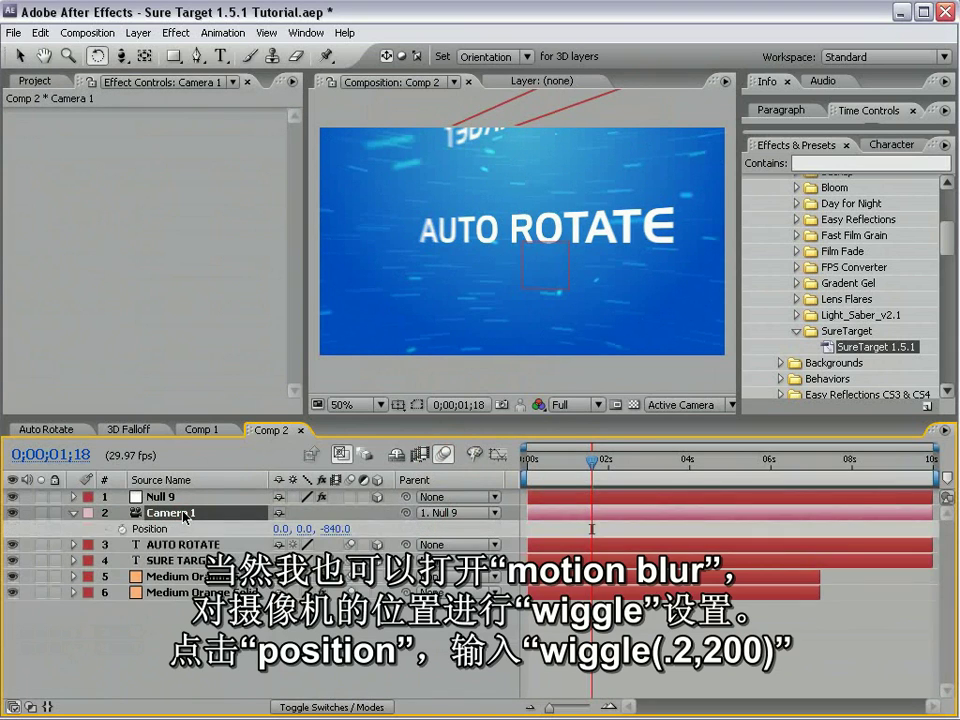
{"action": "left_click", "coordinate": [121, 530], "text": "alt"}
{"action": "type", "text": "wiggle(.2,200"}
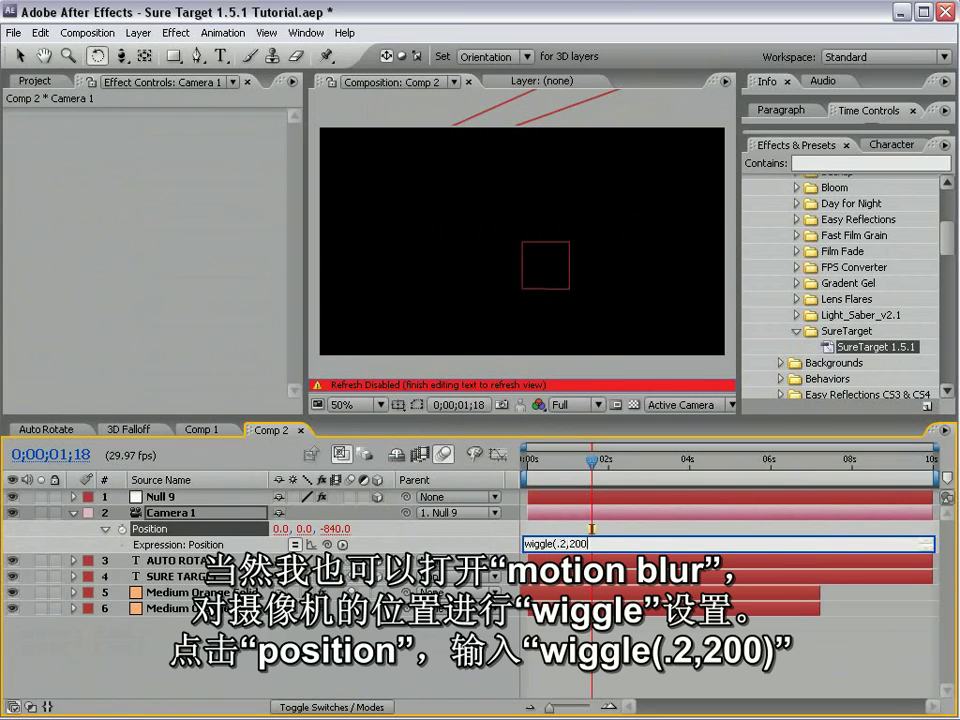
{"action": "type", "text": ")"}
{"action": "left_click", "coordinate": [583, 323]}
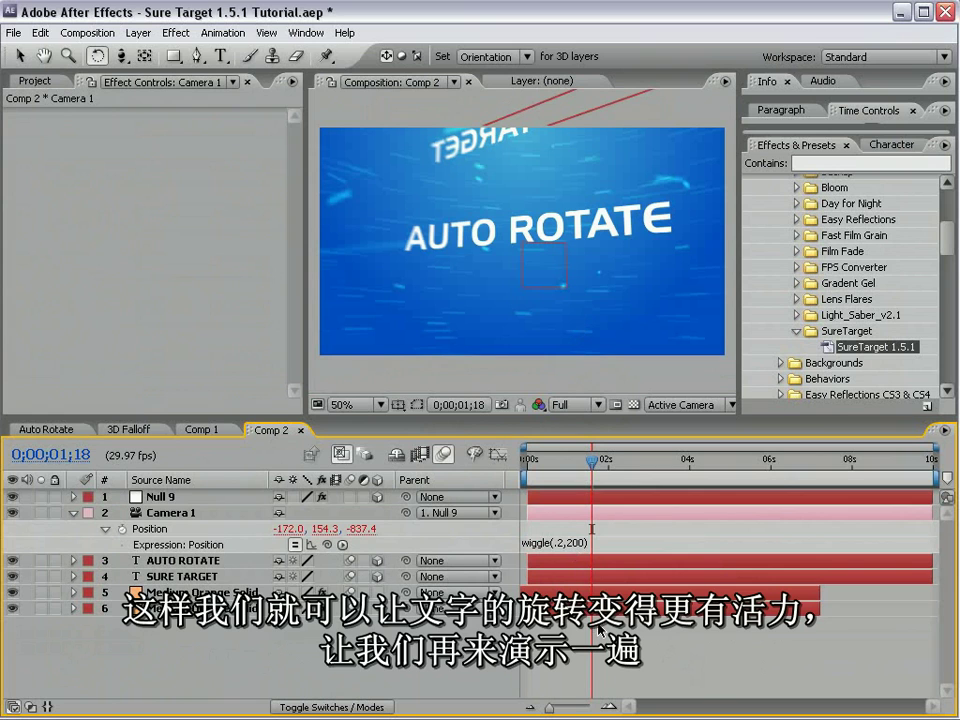
{"action": "key", "text": "KP_0"}
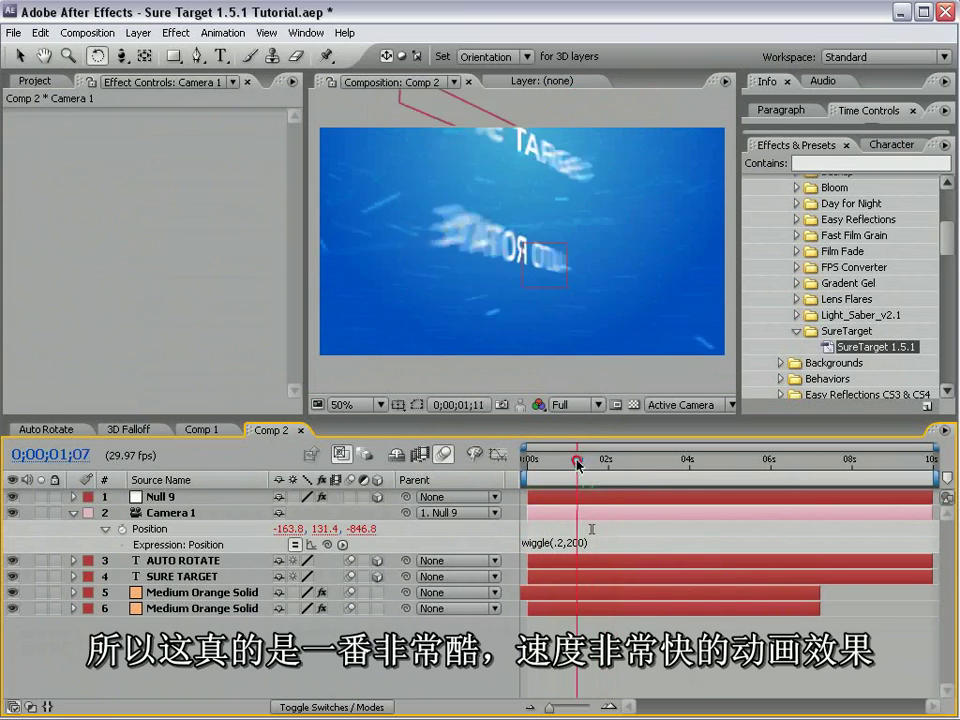
{"action": "left_click", "coordinate": [578, 405]}
{"action": "left_click", "coordinate": [578, 438]}
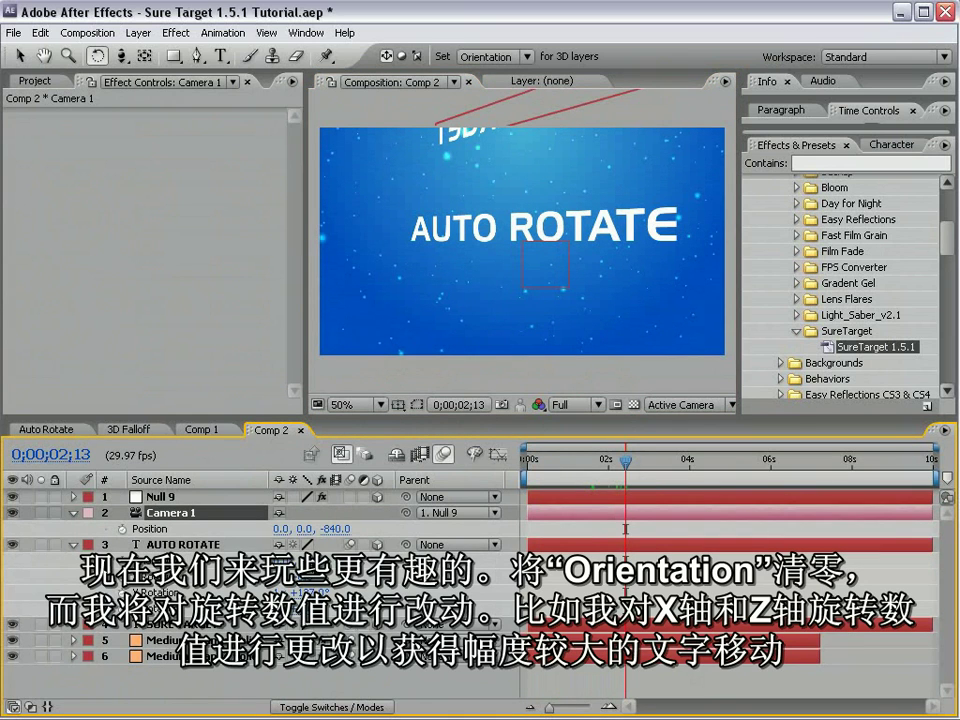
- Zero the AUTO ROTATE text's Orientation, change its X and Z Rotation, and move it in the composition
{"action": "left_click", "coordinate": [183, 545]}
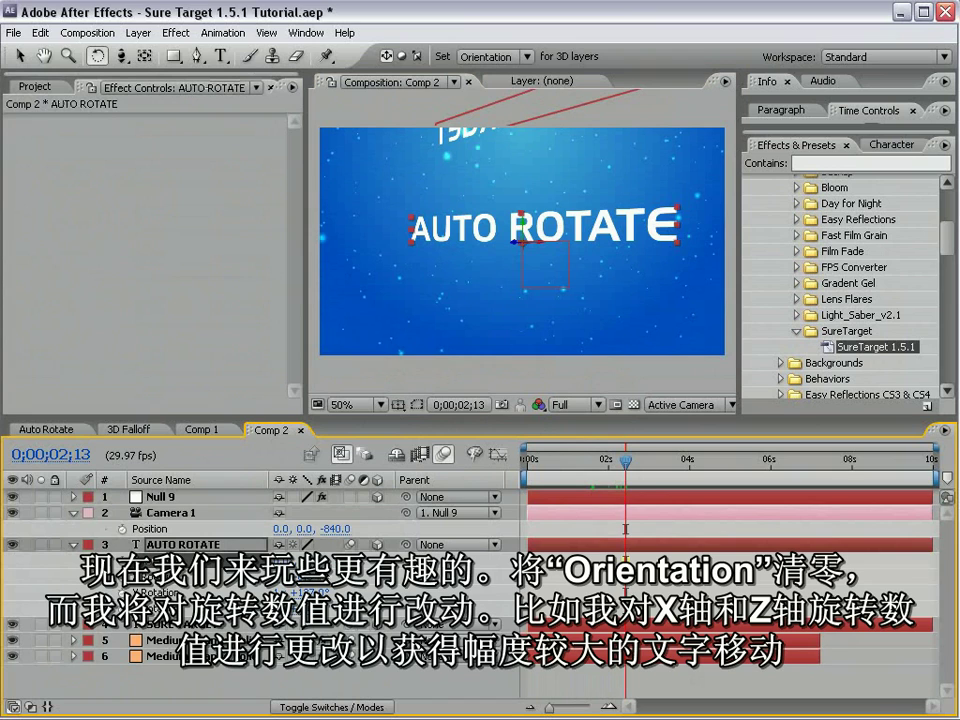
{"action": "key", "text": "Return"}
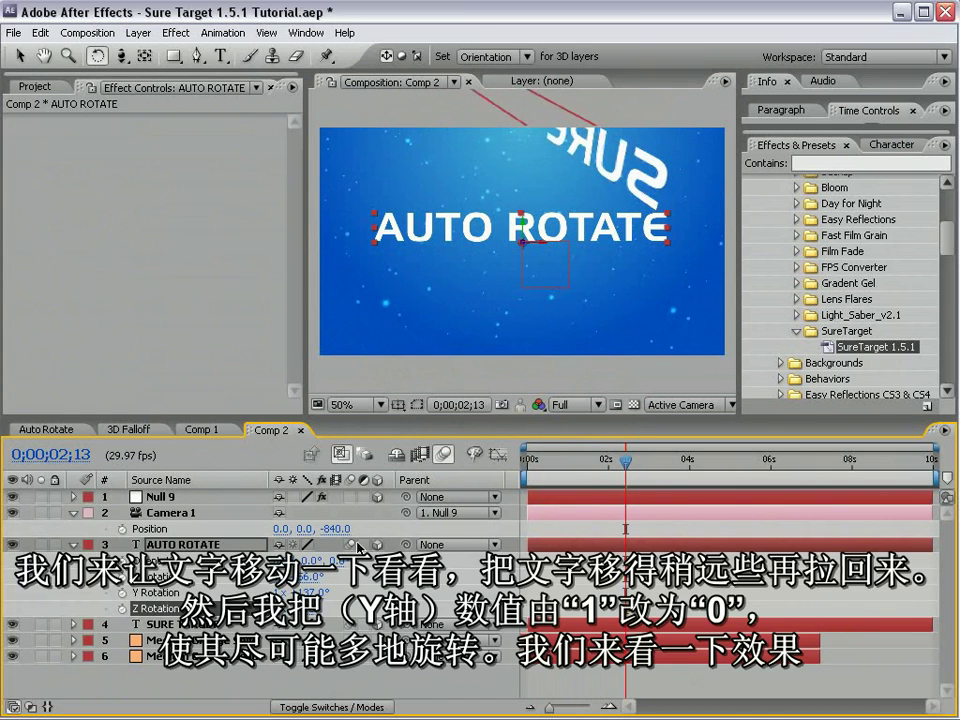
{"action": "key", "text": "v"}
{"action": "left_click_drag", "start_coordinate": [524, 241], "coordinate": [502, 214]}
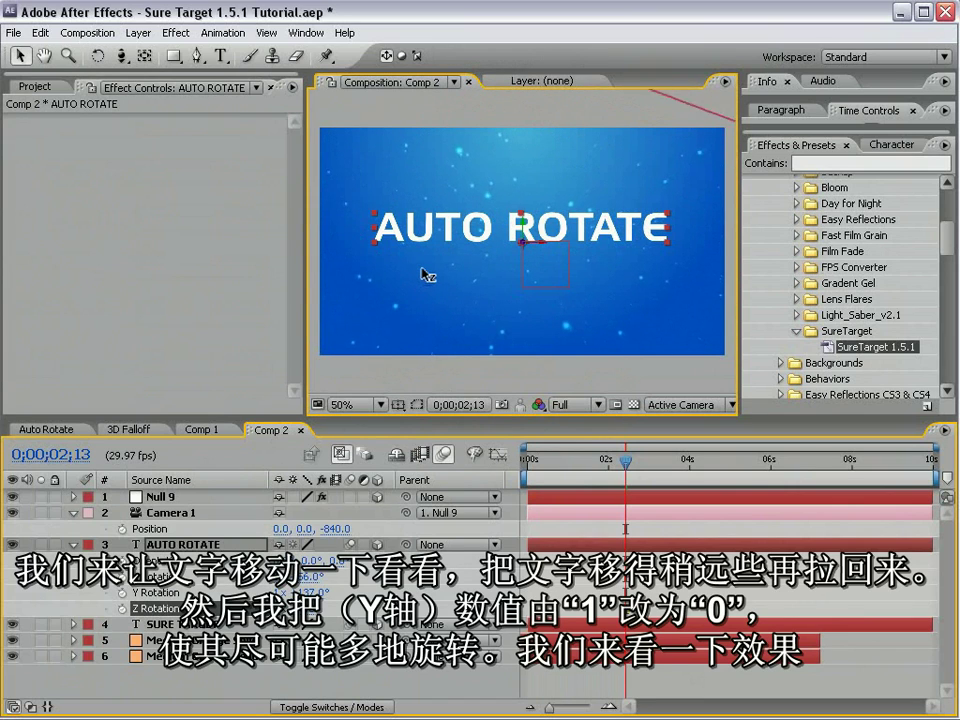
- Go back to 0;00;01;23 and set the AUTO ROTATE layer's Y Rotation to 0 revolutions plus 137°
{"action": "key", "text": "shift+Page_Up"}
{"action": "key", "text": "shift+Page_Up"}
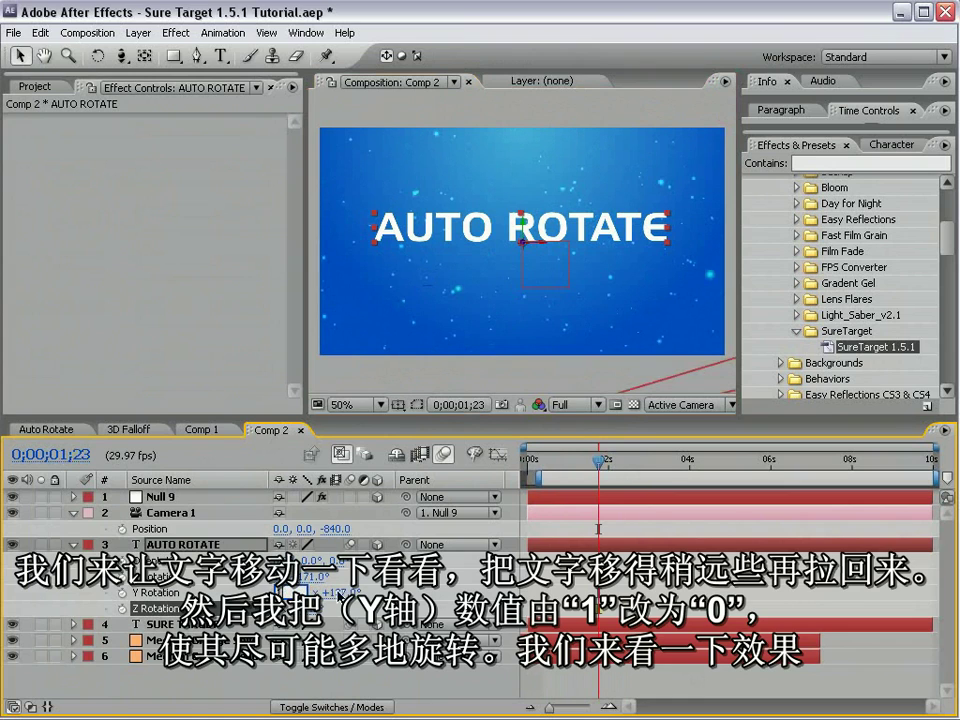
{"action": "left_click", "coordinate": [155, 592]}
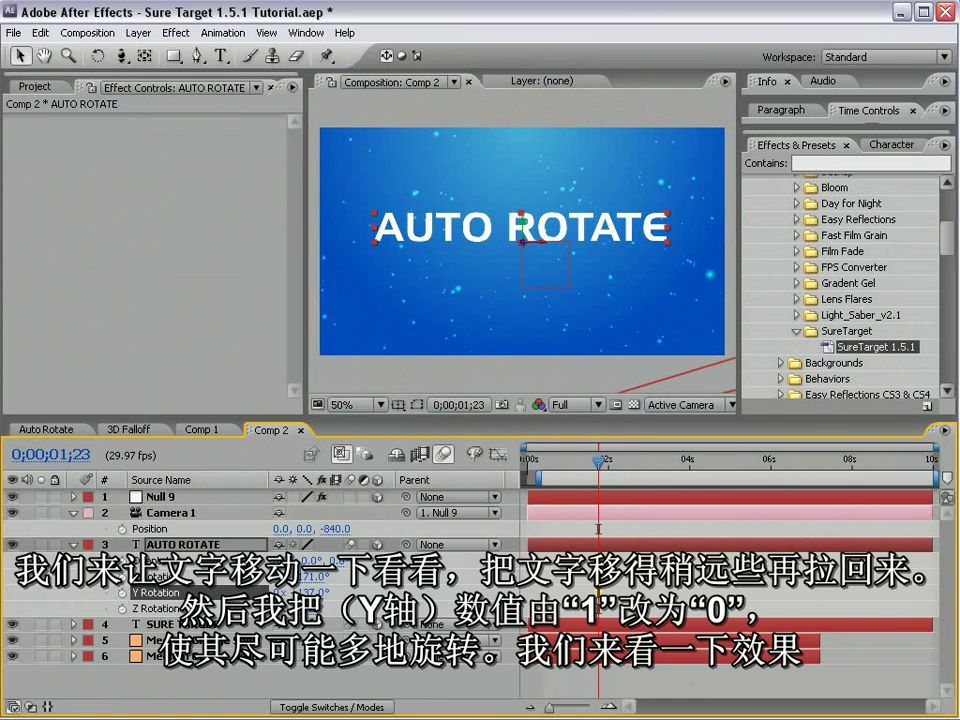
{"action": "key", "text": "F2"}
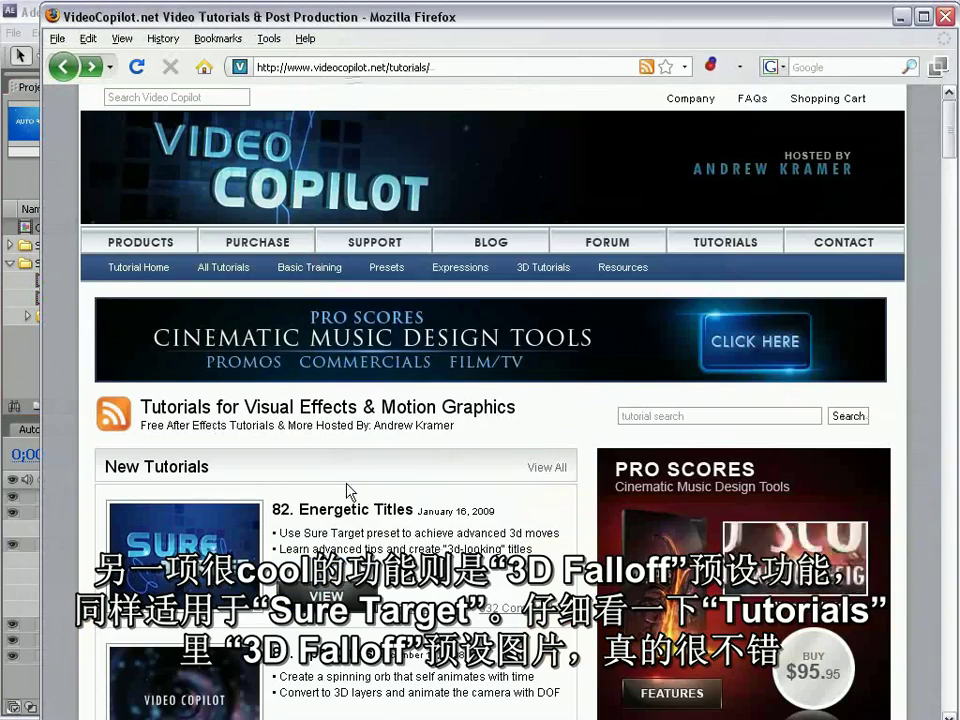
- Look over the VideoCopilot tutorials page in Firefox, return to After Effects, and scrub through the 3D Falloff composition
{"action": "scroll", "coordinate": [490, 400], "scroll_direction": "down", "scroll_amount": 5}
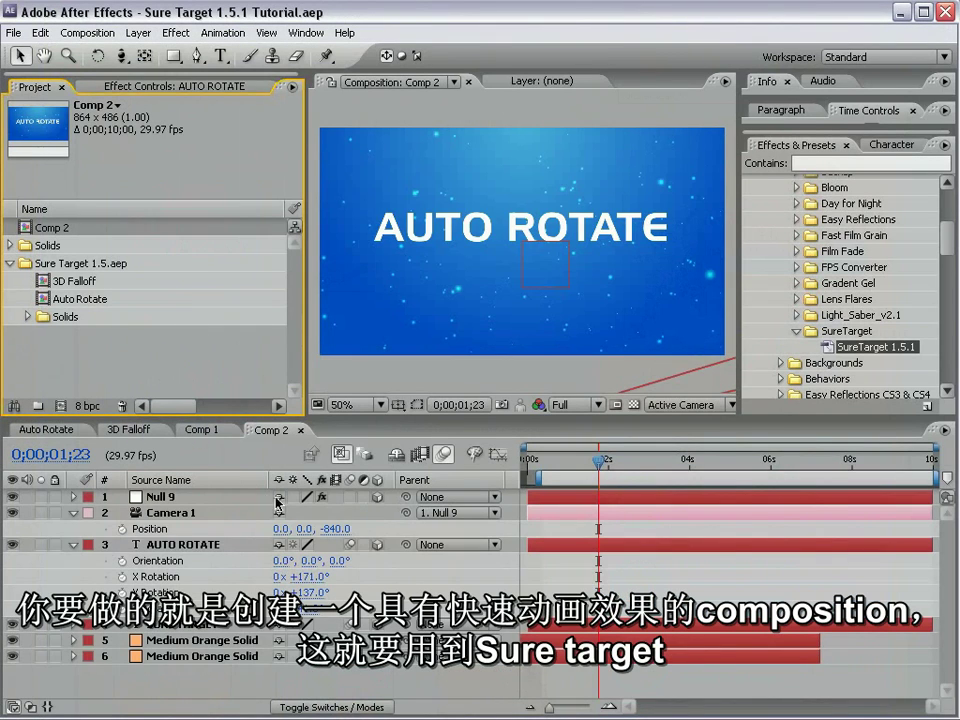
{"action": "left_click", "coordinate": [130, 441]}
{"action": "left_click_drag", "start_coordinate": [538, 462], "coordinate": [661, 531]}
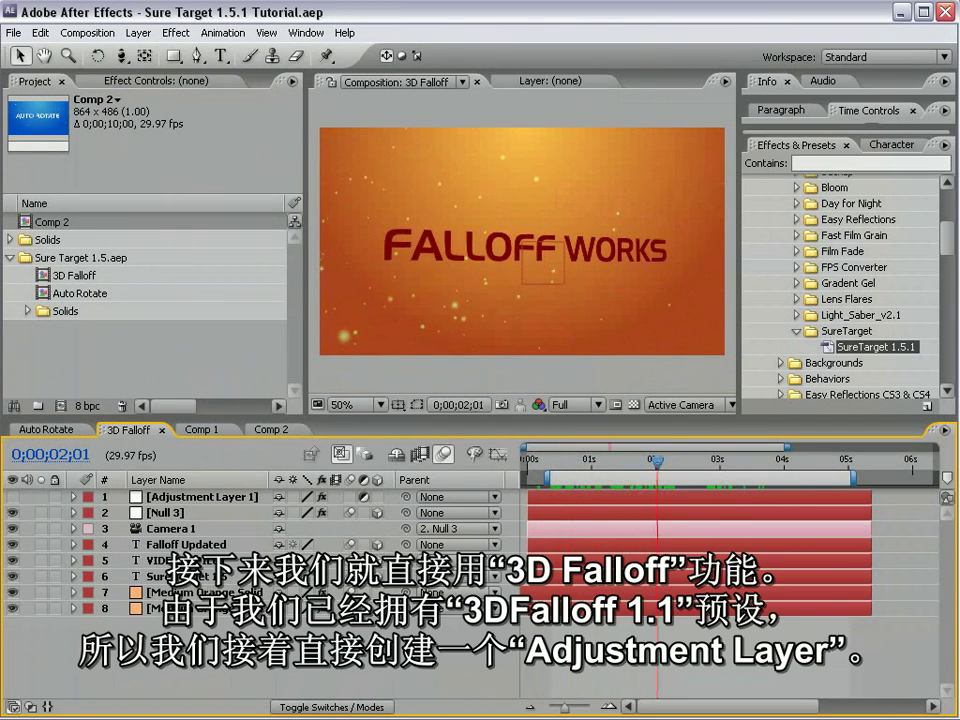
- Create a new adjustment layer in the 3D Falloff composition and rename it Falloff
{"action": "left_click_drag", "start_coordinate": [945, 250], "coordinate": [945, 240]}
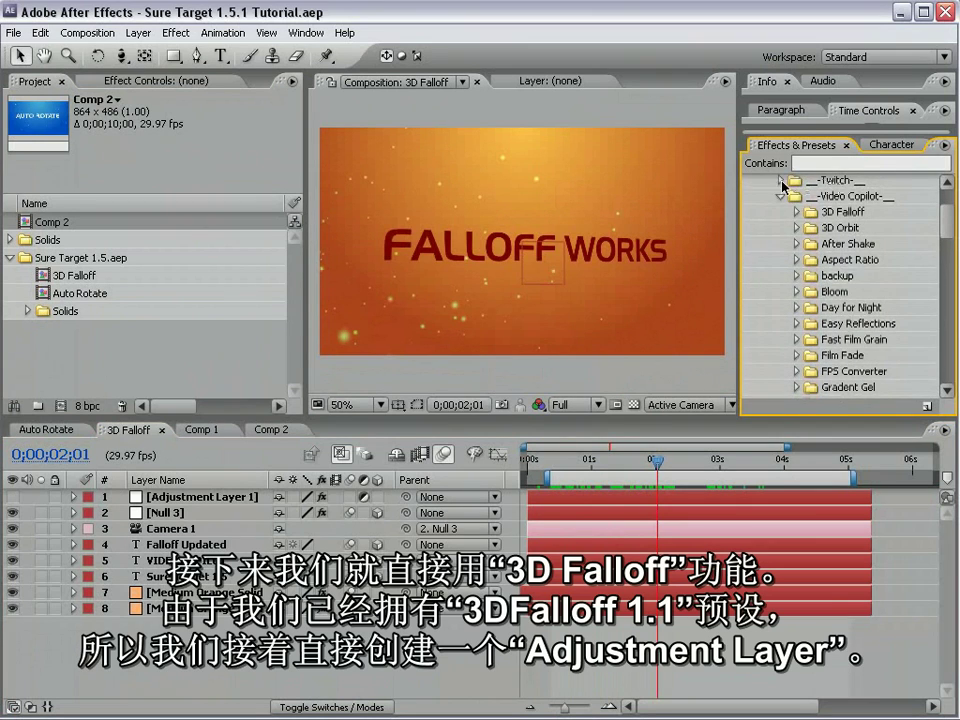
{"action": "left_click", "coordinate": [797, 212]}
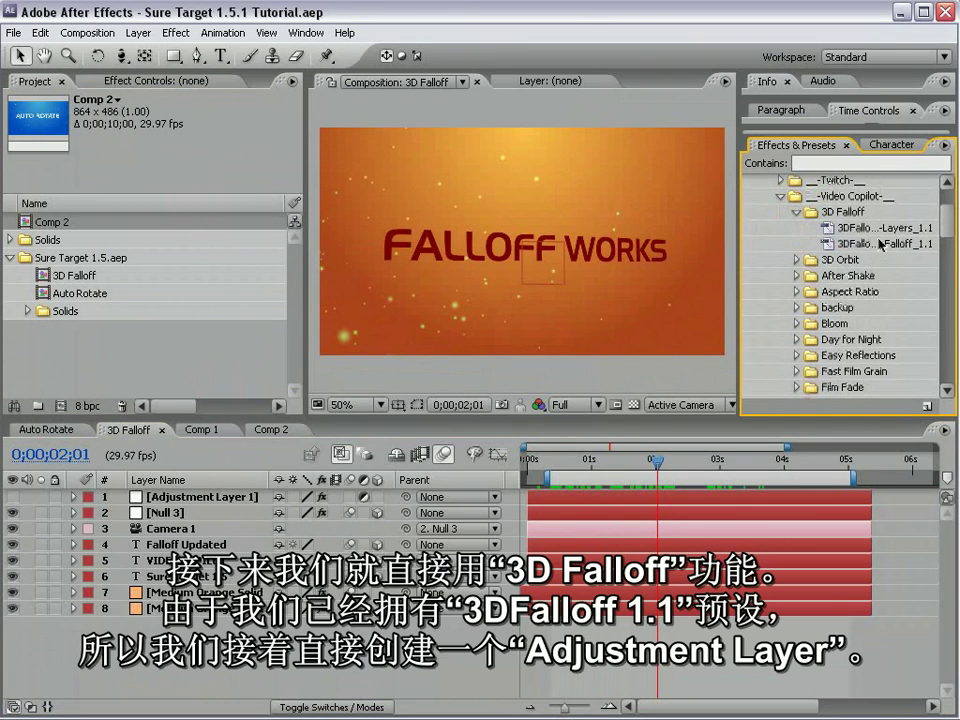
{"action": "left_click", "coordinate": [138, 33]}
{"action": "mouse_move", "coordinate": [150, 52]}
{"action": "left_click", "coordinate": [411, 148]}
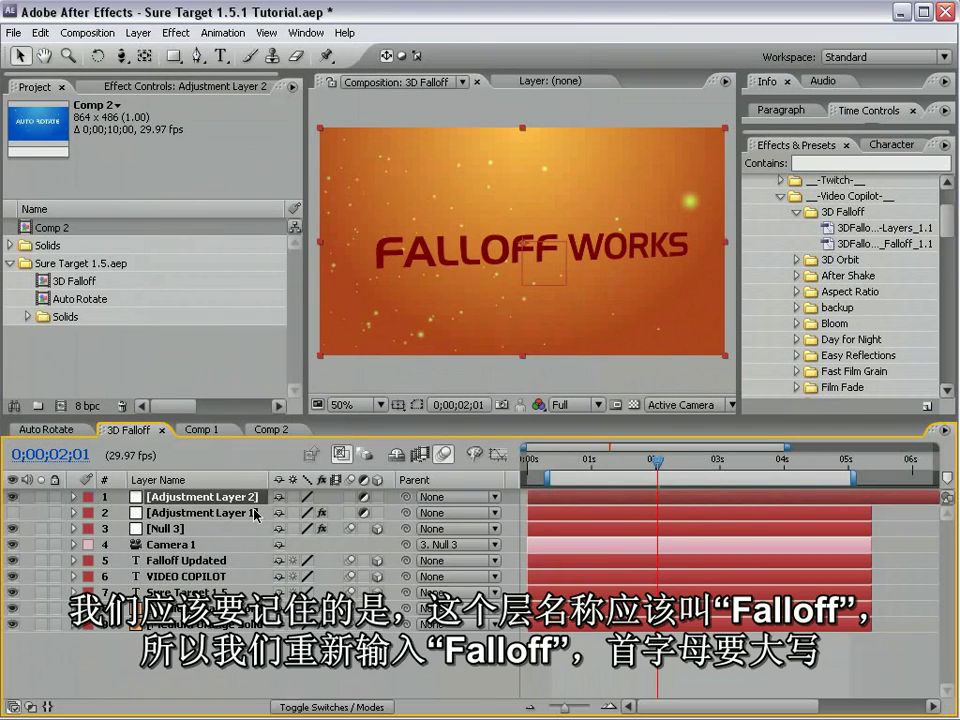
{"action": "key", "text": "Return"}
{"action": "type", "text": "Falloff"}
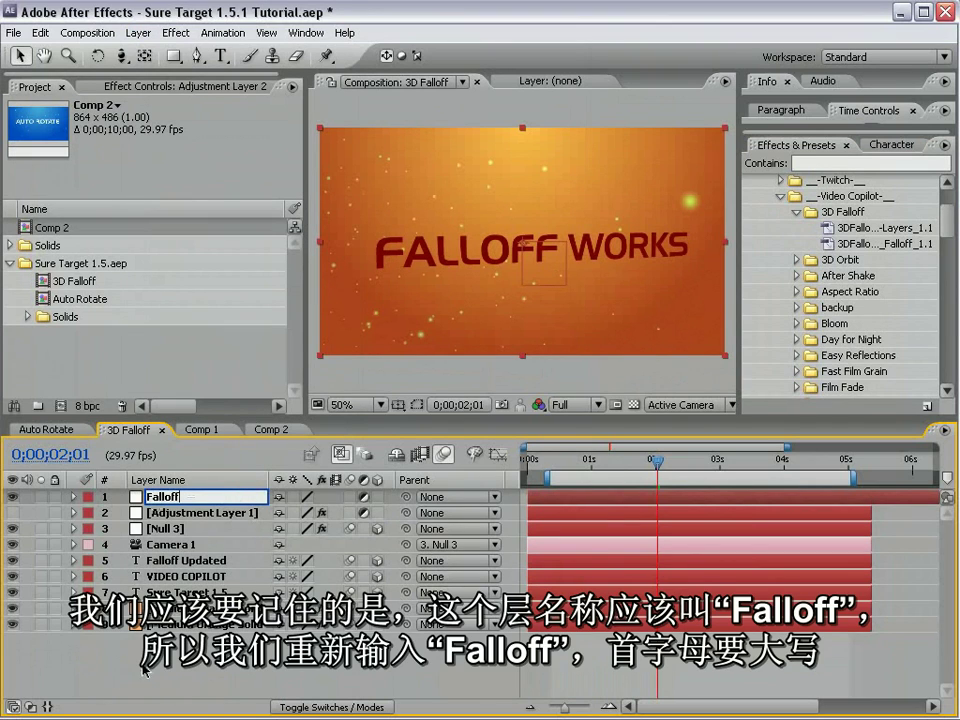
{"action": "key", "text": "Return"}
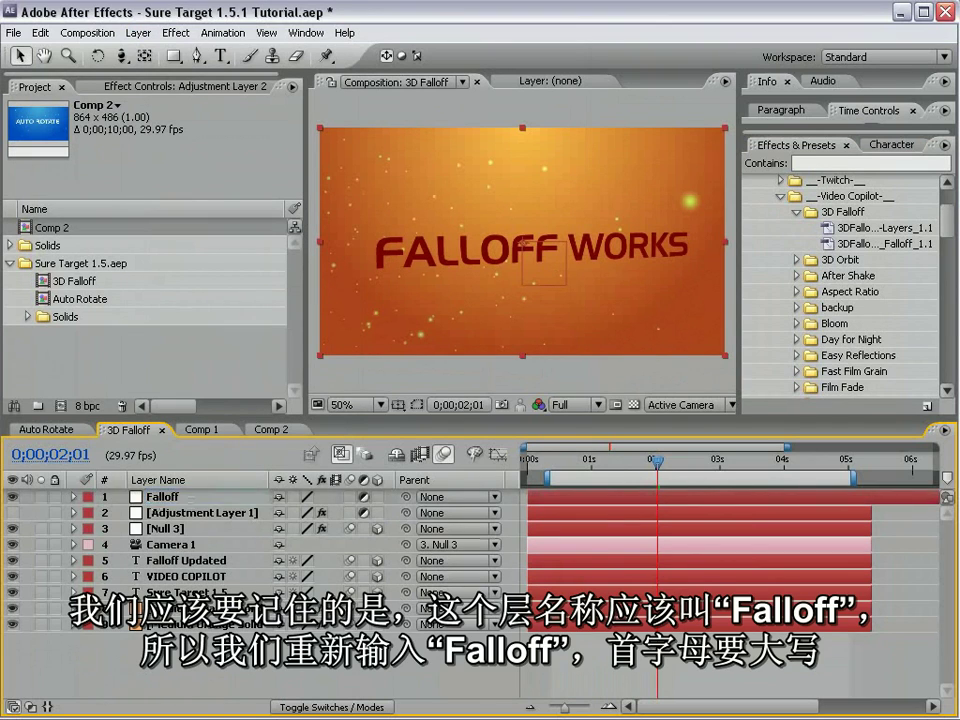
- Apply the 3DFalloff_Control_Rename_Falloff_1.1 preset to the Falloff adjustment layer
{"action": "left_click_drag", "start_coordinate": [737, 254], "coordinate": [628, 256]}
{"action": "left_click", "coordinate": [790, 238]}
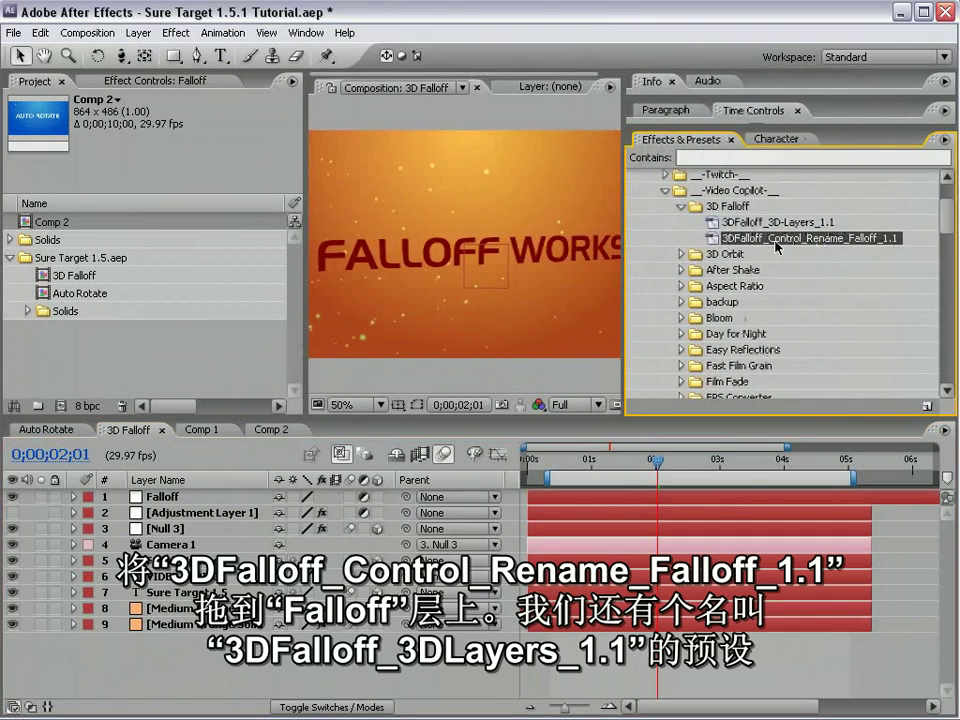
{"action": "left_click_drag", "start_coordinate": [790, 240], "coordinate": [166, 497]}
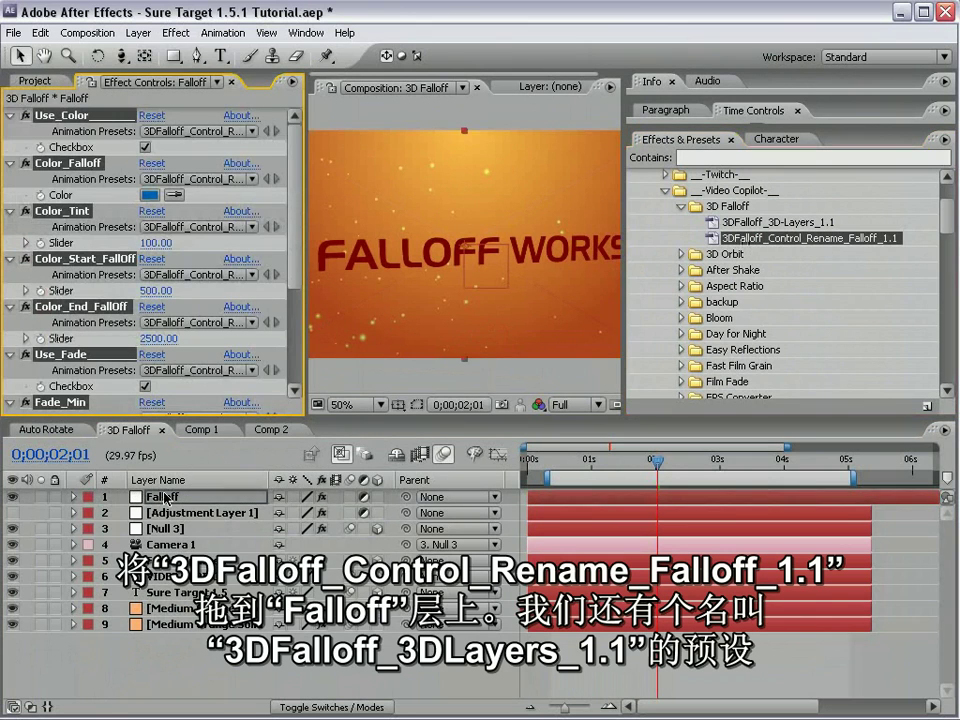
- Apply the 3DFalloff_3D-Layers_1.1 preset to the three 3D text layers: Falloff Updated, VIDEO COPILOT and Sure Target 1.5
{"action": "left_click", "coordinate": [760, 222]}
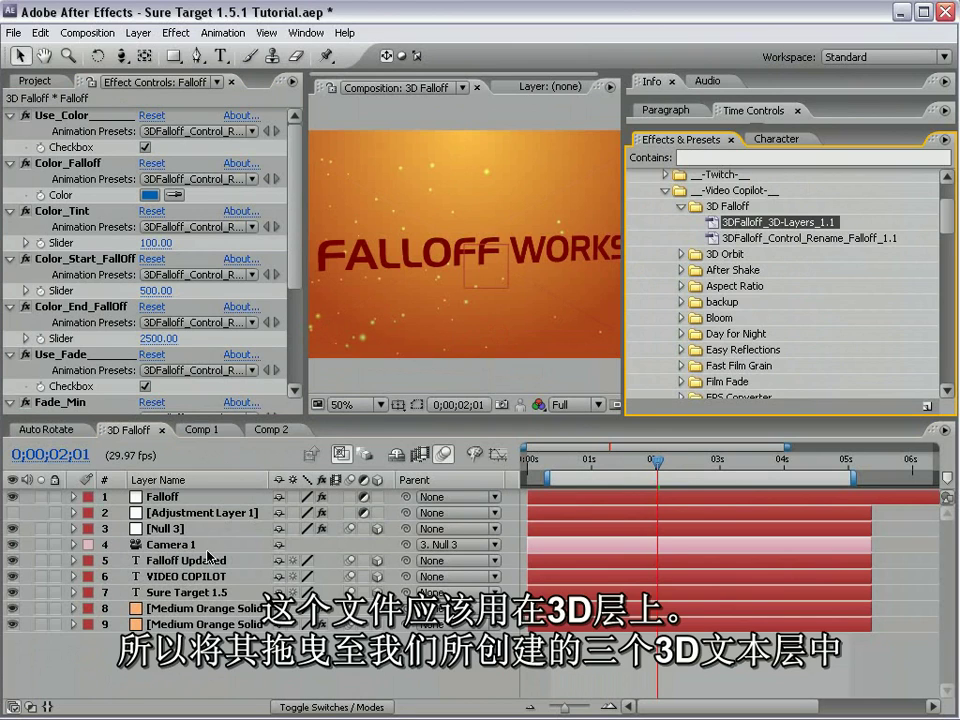
{"action": "left_click_drag", "start_coordinate": [742, 224], "coordinate": [172, 567]}
{"action": "left_click_drag", "start_coordinate": [765, 222], "coordinate": [222, 594]}
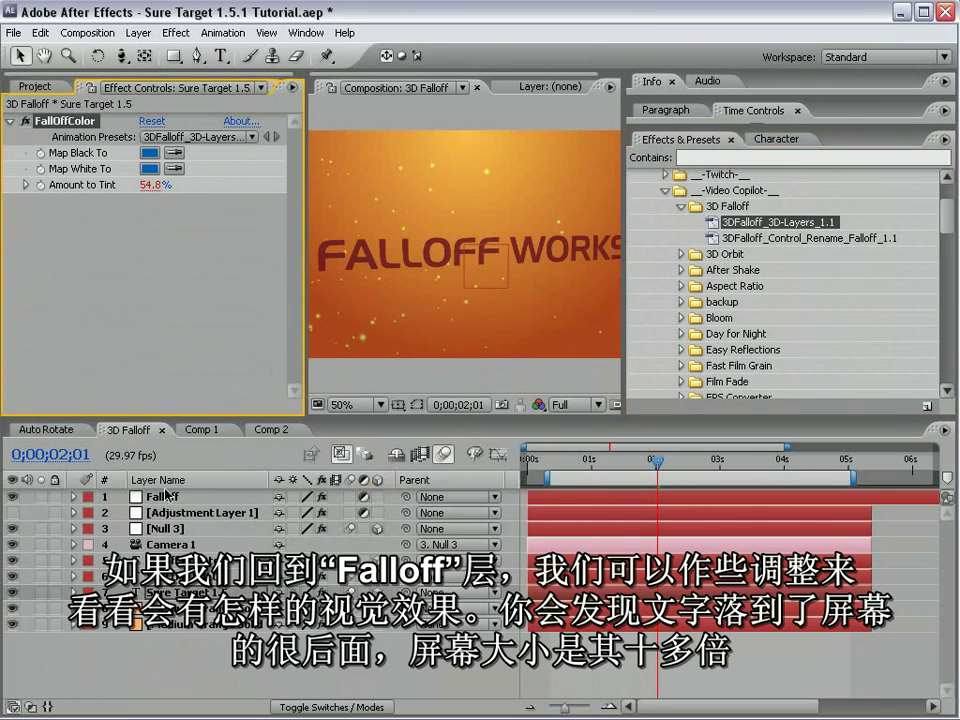
- Go to 0;00;00;14 and set the Falloff layer's Color_Falloff to an orange sampled from the composition background
{"action": "left_click", "coordinate": [165, 496]}
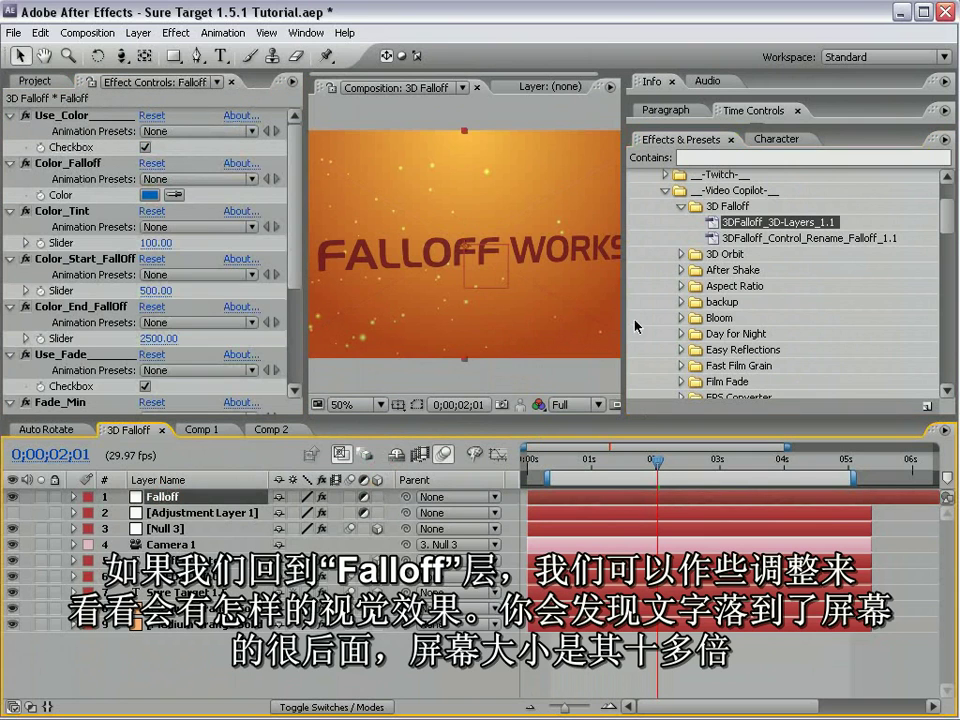
{"action": "left_click_drag", "start_coordinate": [625, 313], "coordinate": [780, 317]}
{"action": "left_click_drag", "start_coordinate": [655, 462], "coordinate": [557, 490]}
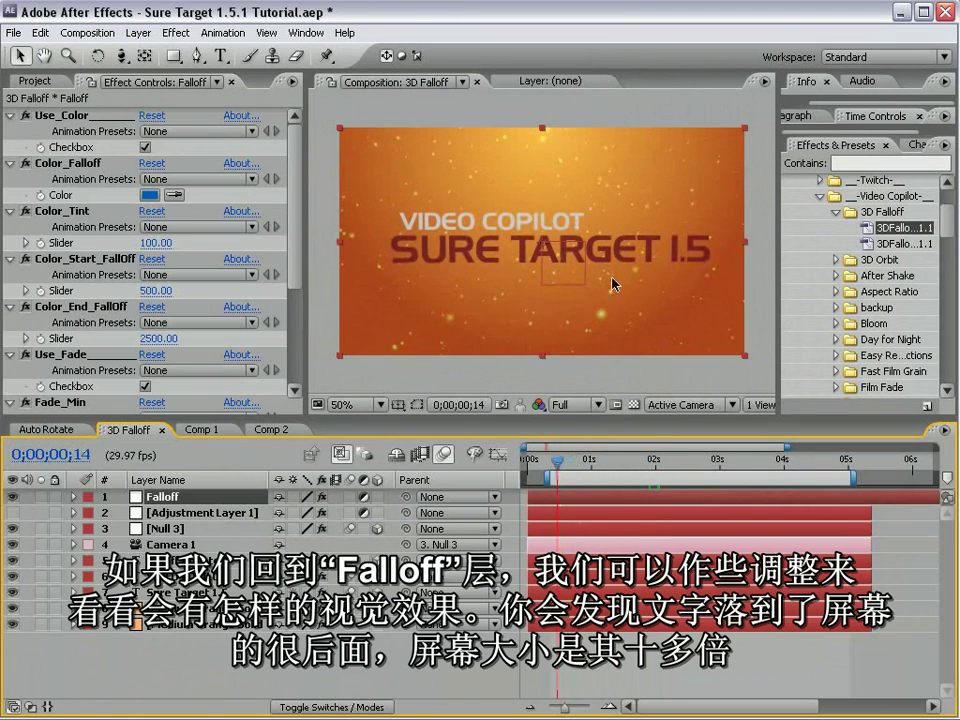
{"action": "left_click", "coordinate": [68, 163]}
{"action": "left_click", "coordinate": [175, 195]}
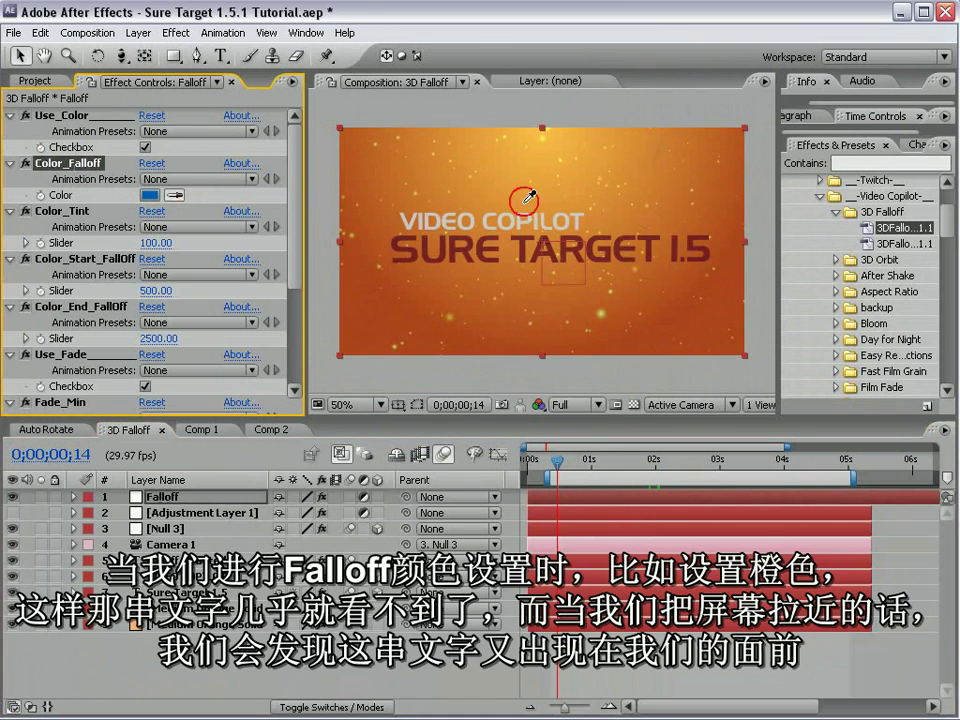
{"action": "left_click", "coordinate": [663, 170]}
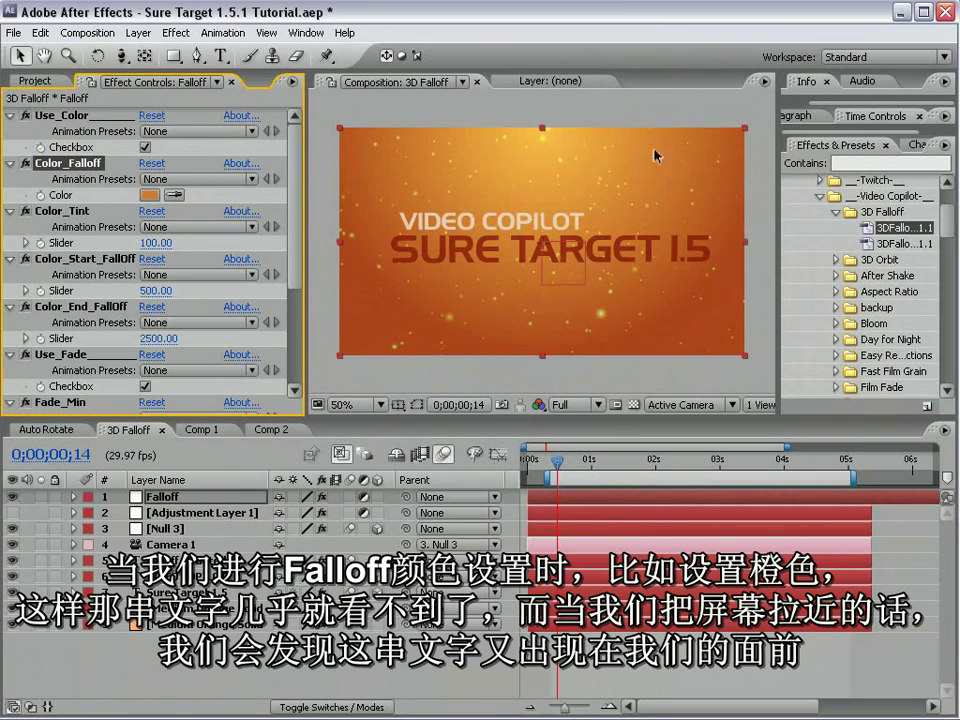
- At 0;00;00;04, turn Use_Fade and Use_Color off and on again to compare the text without and with falloff
{"action": "left_click_drag", "start_coordinate": [557, 461], "coordinate": [537, 493]}
{"action": "left_click", "coordinate": [145, 386]}
{"action": "left_click", "coordinate": [145, 147]}
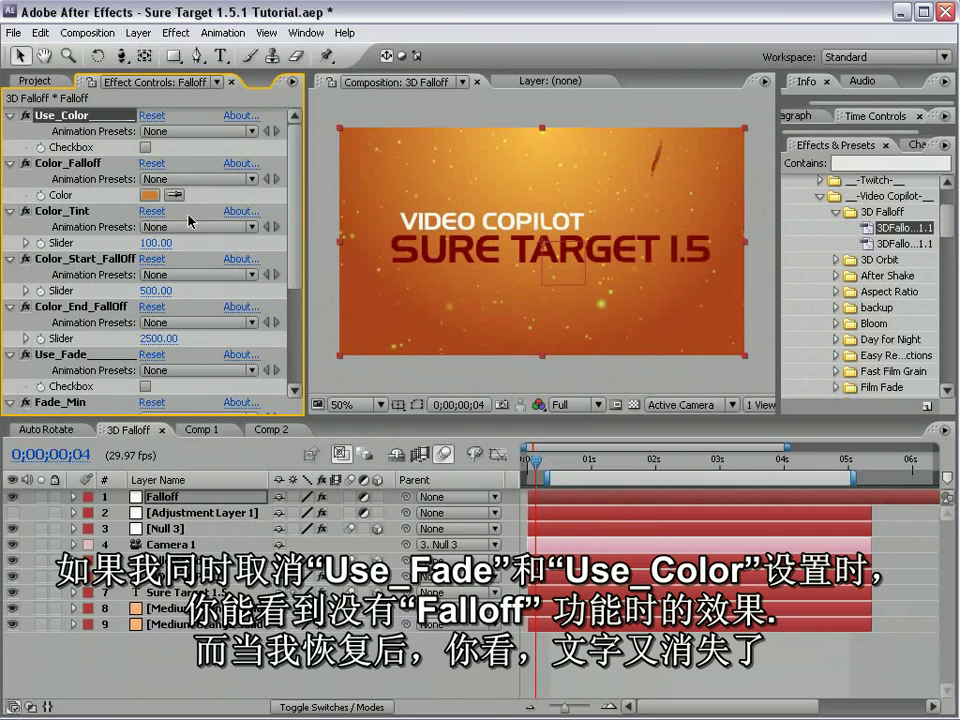
{"action": "left_click", "coordinate": [145, 147]}
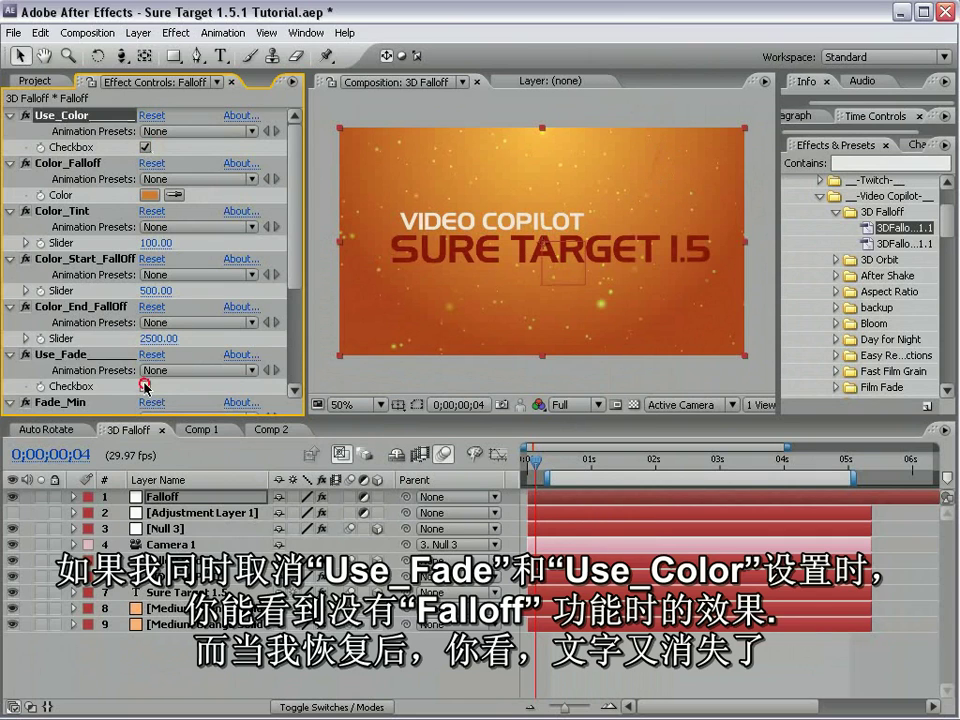
{"action": "left_click", "coordinate": [145, 386]}
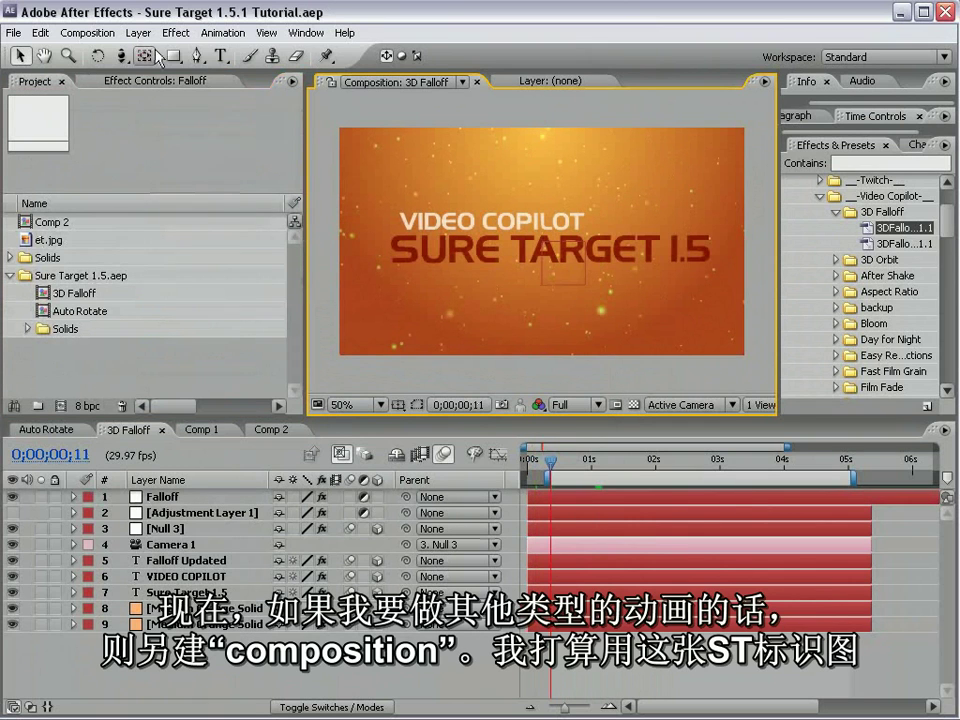
- Create the composition Comp 3 with the NTSC D1 Widescreen Square Pixel preset and place et.jpg in it
{"action": "left_click", "coordinate": [106, 33]}
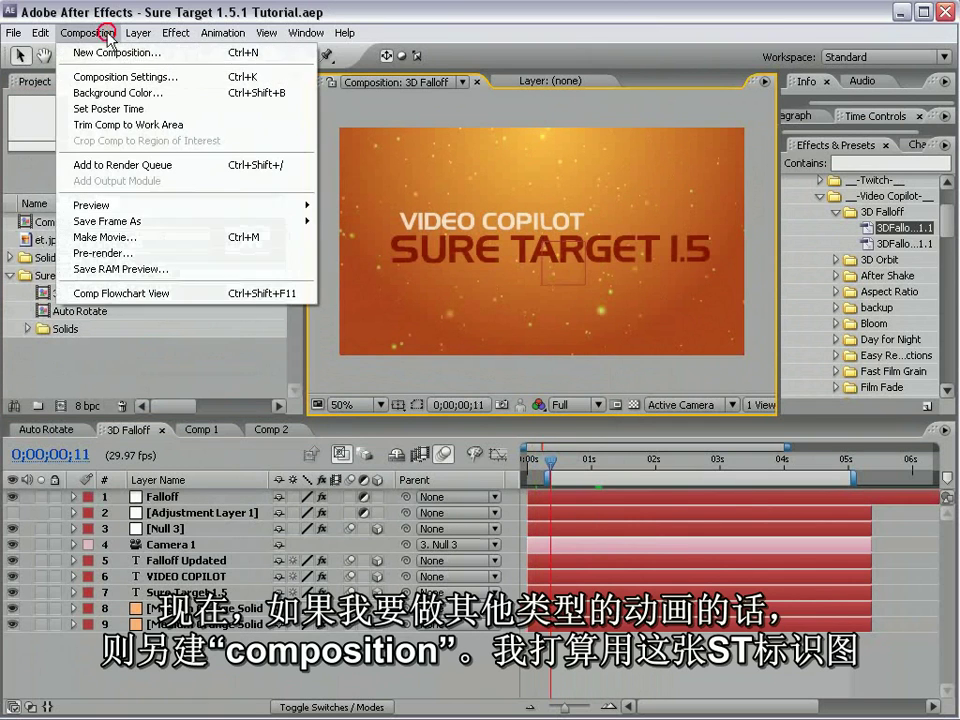
{"action": "left_click", "coordinate": [133, 52]}
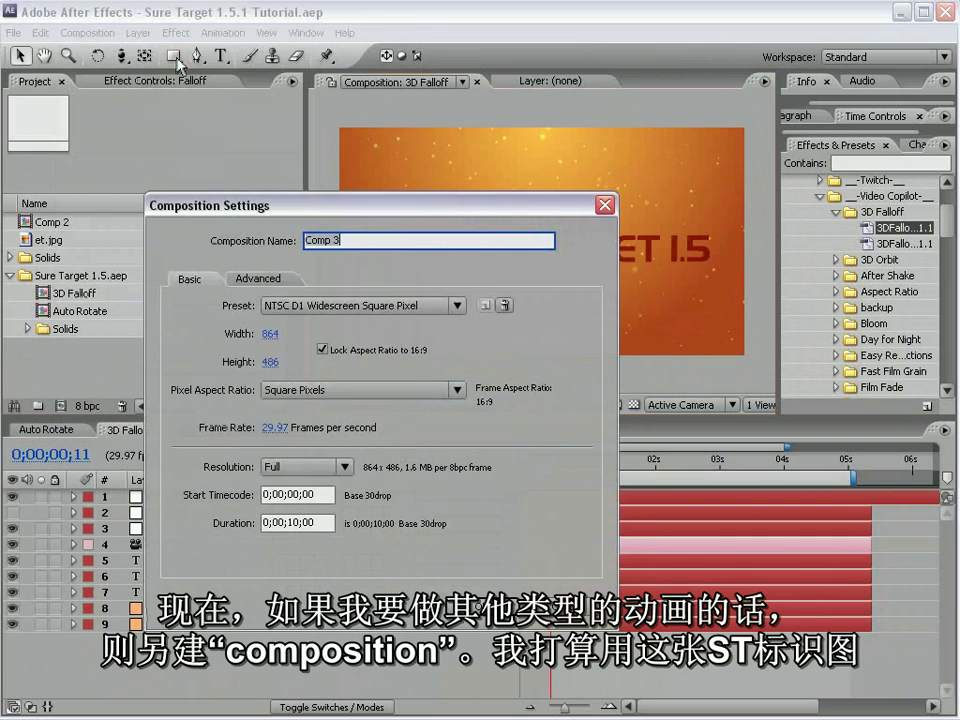
{"action": "key", "text": "Return"}
{"action": "left_click_drag", "start_coordinate": [40, 256], "coordinate": [560, 252]}
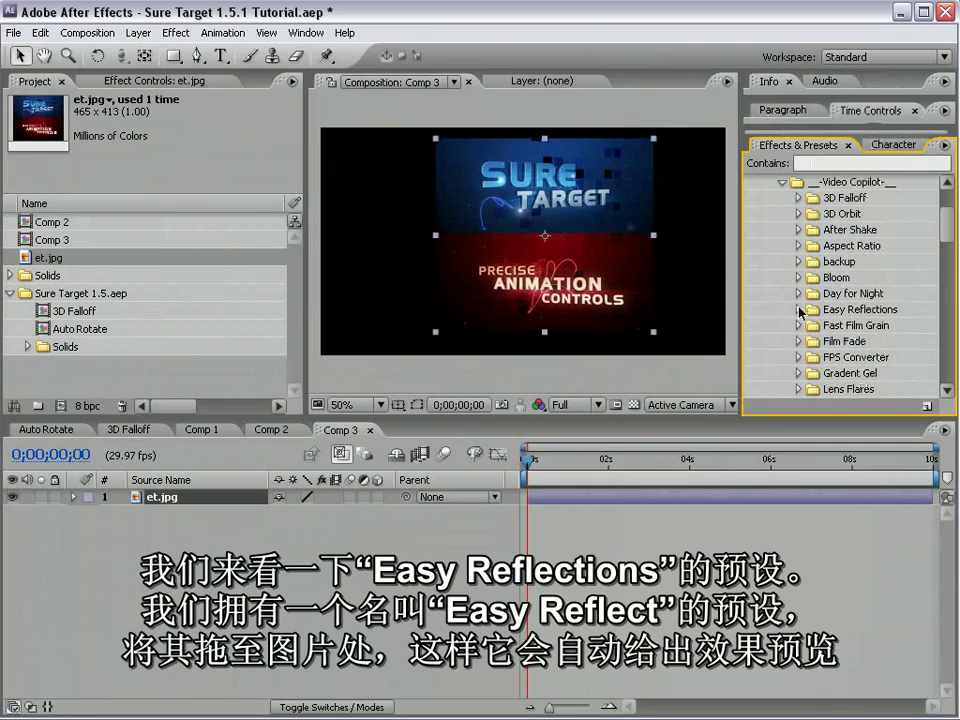
- Apply the EasyReflect preset to et.jpg, scale the image to about half size and move it up in the composition
{"action": "left_click", "coordinate": [798, 313]}
{"action": "left_click", "coordinate": [862, 327]}
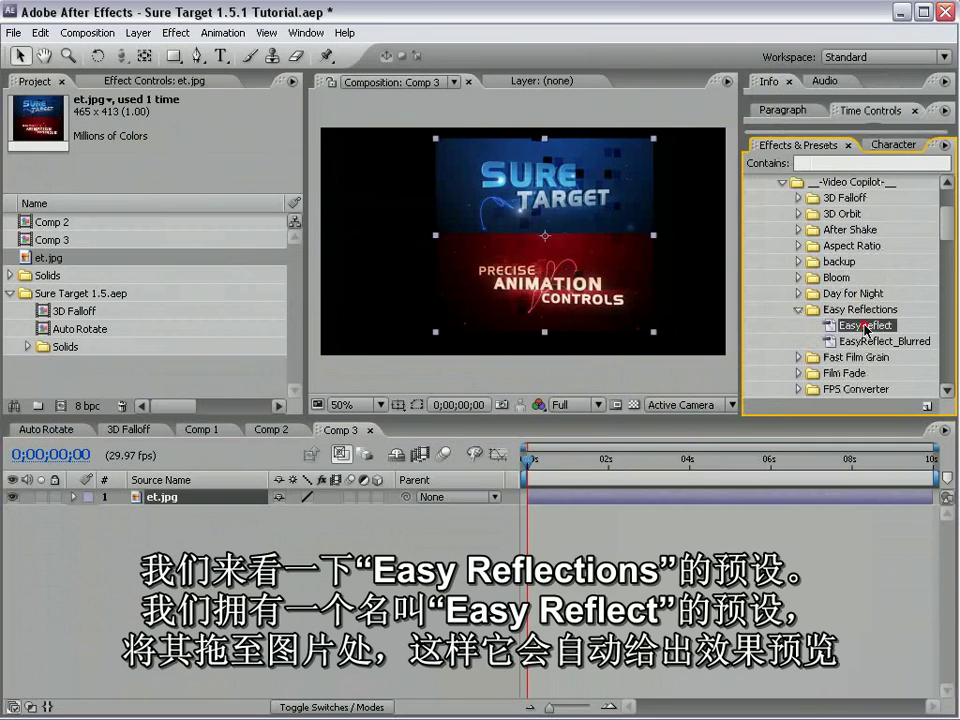
{"action": "left_click_drag", "start_coordinate": [865, 333], "coordinate": [546, 186]}
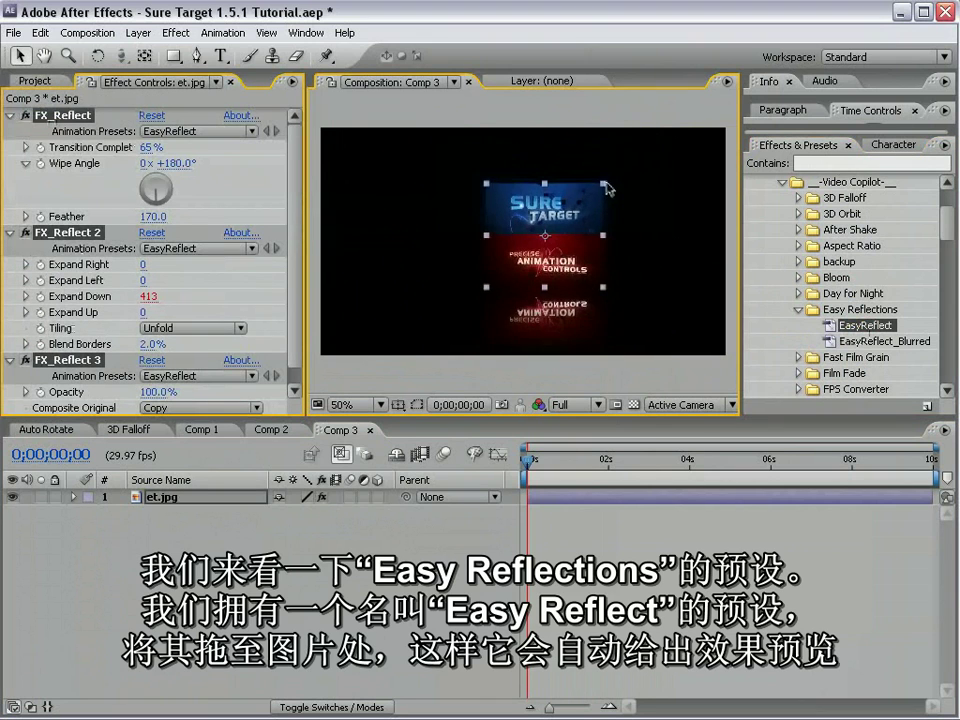
{"action": "left_click", "coordinate": [548, 193]}
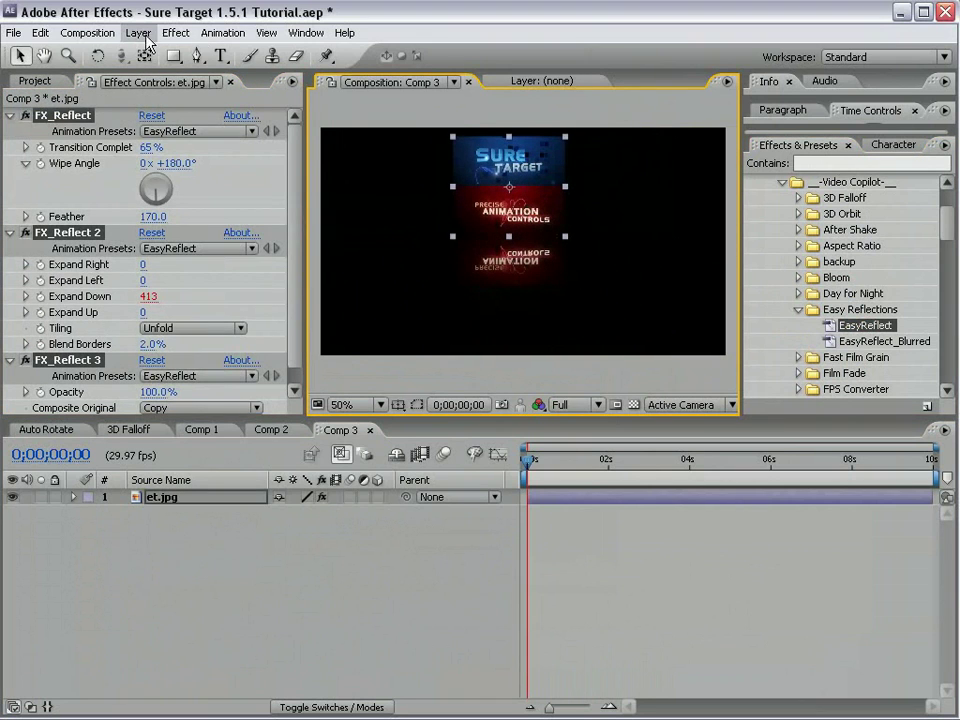
- Create a gray 864 x 486 solid named Gray Solid 1 and place it below et.jpg as the background
{"action": "left_click", "coordinate": [137, 32]}
{"action": "left_click", "coordinate": [333, 52]}
{"action": "left_click", "coordinate": [429, 68]}
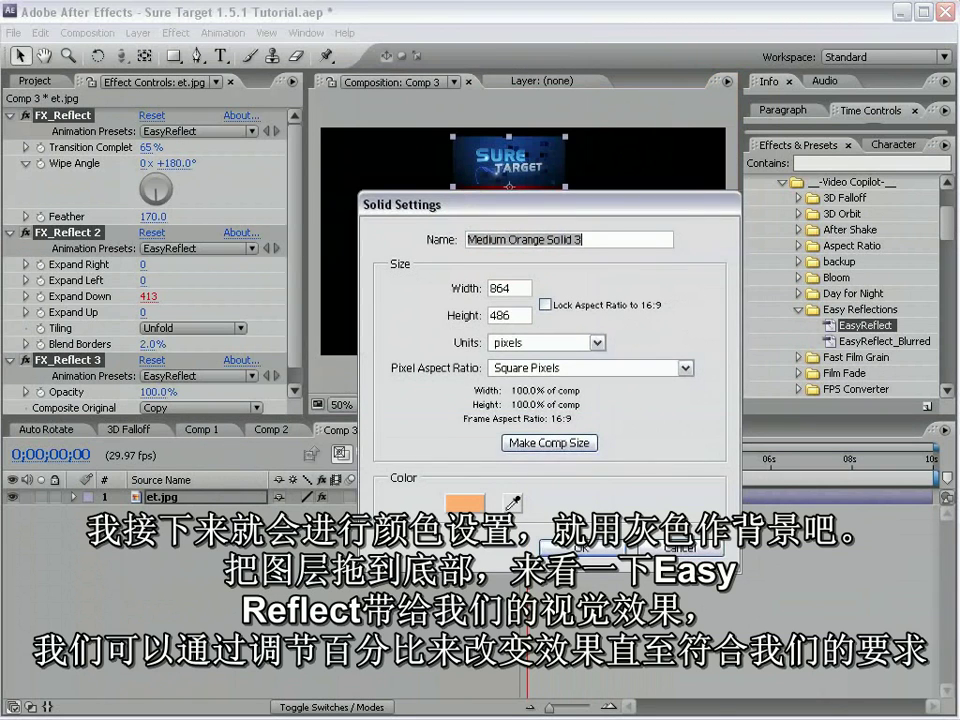
{"action": "left_click", "coordinate": [388, 622]}
{"action": "left_click", "coordinate": [225, 578]}
{"action": "left_click", "coordinate": [655, 463]}
{"action": "left_click", "coordinate": [578, 645]}
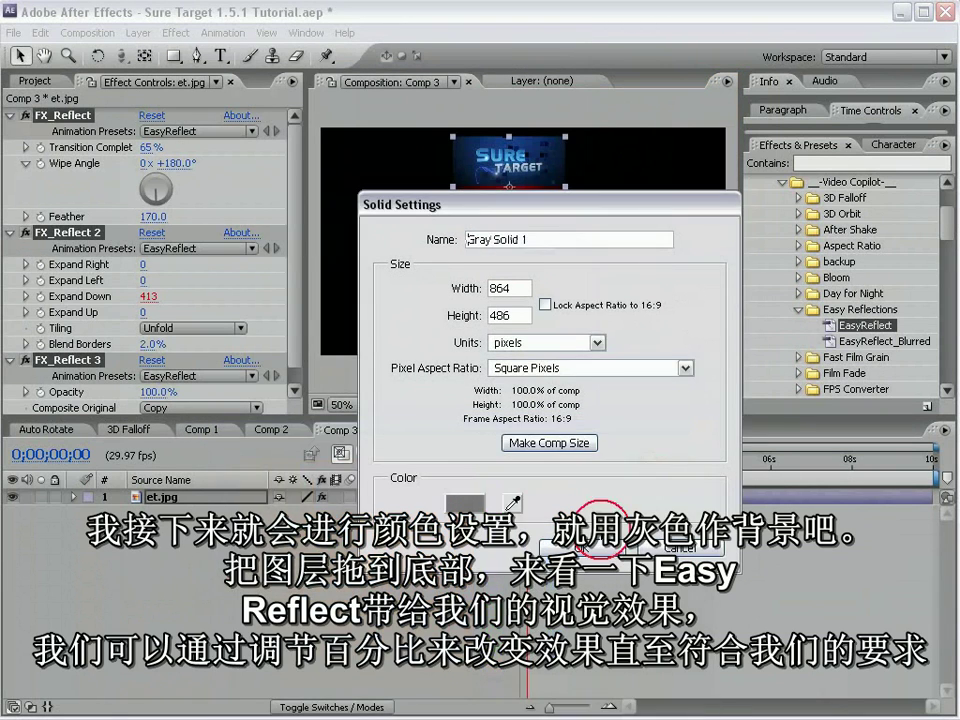
{"action": "left_click_drag", "start_coordinate": [183, 500], "coordinate": [183, 517]}
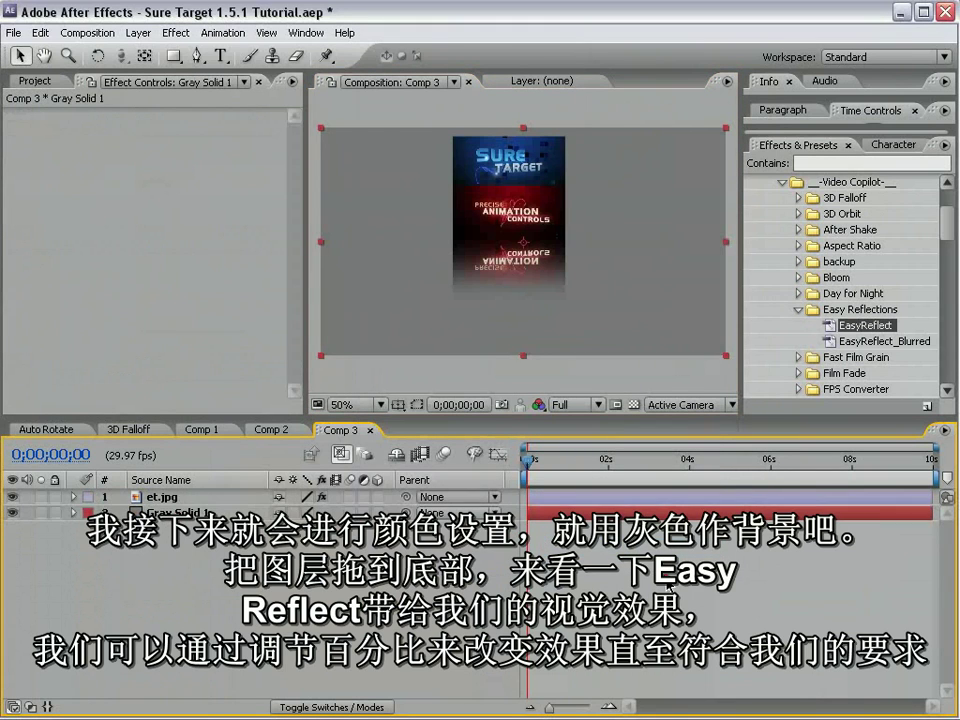
- Set the Transition Completion of FX_Reflect on et.jpg to 87% to shorten its reflection
{"action": "left_click", "coordinate": [575, 237]}
{"action": "scroll", "coordinate": [575, 237], "scroll_direction": "up", "scroll_amount": 2}
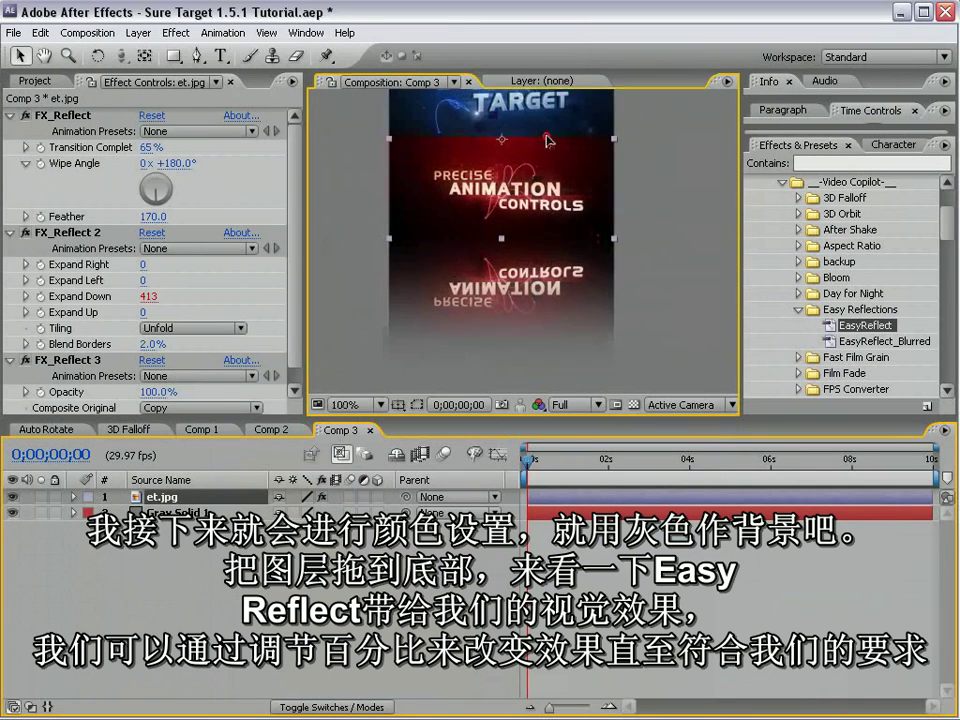
{"action": "left_click_drag", "start_coordinate": [145, 150], "coordinate": [177, 150]}
{"action": "scroll", "coordinate": [487, 253], "scroll_direction": "down", "scroll_amount": 2}
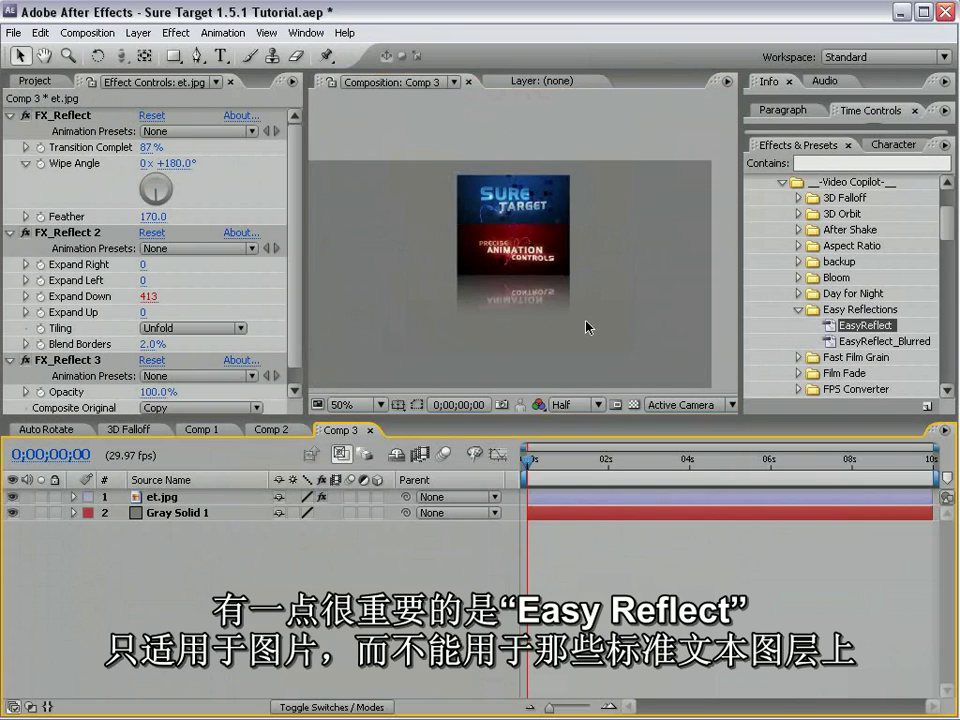
- Move et.jpg toward the left of the composition and add the text TEST near the lower edge
{"action": "left_click", "coordinate": [546, 240]}
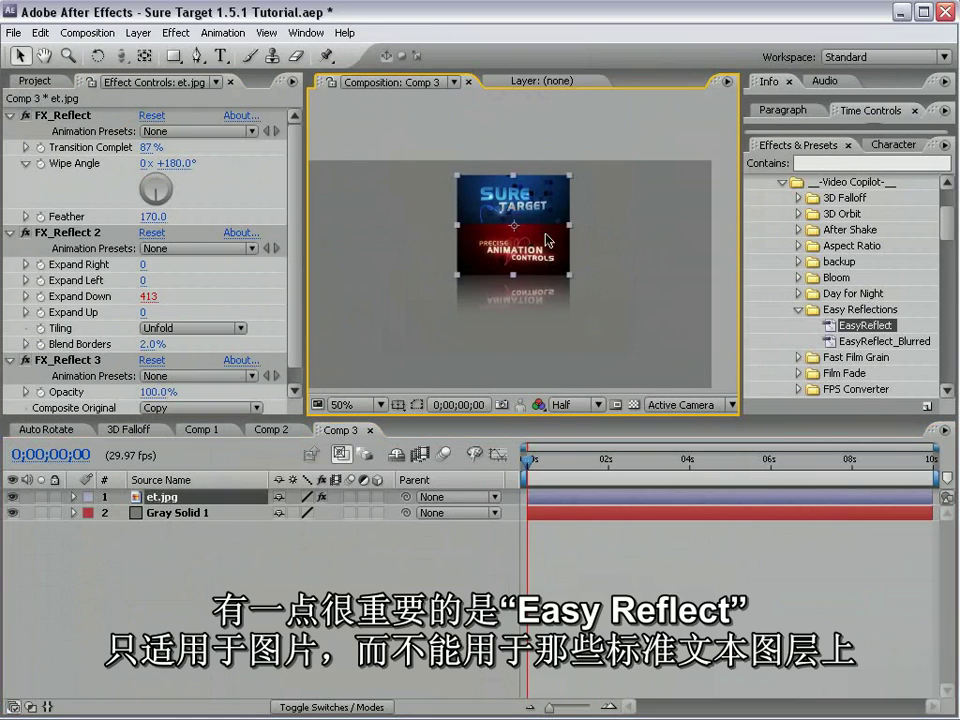
{"action": "left_click_drag", "start_coordinate": [546, 240], "coordinate": [456, 244]}
{"action": "left_click", "coordinate": [220, 56]}
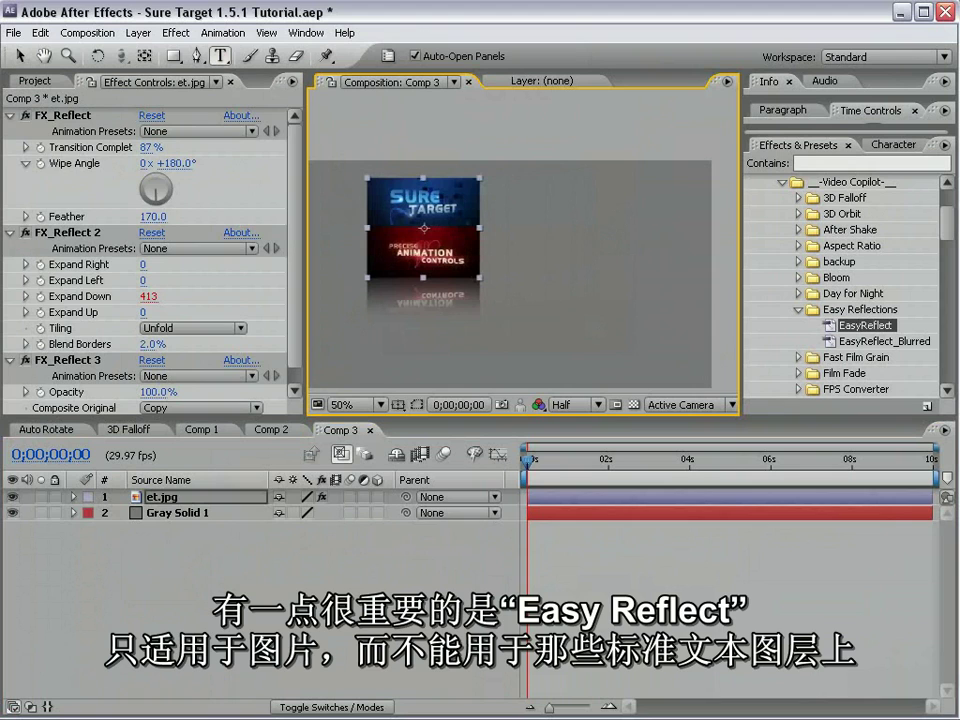
{"action": "left_click", "coordinate": [520, 318]}
{"action": "type", "text": "TEST"}
{"action": "left_click", "coordinate": [18, 56]}
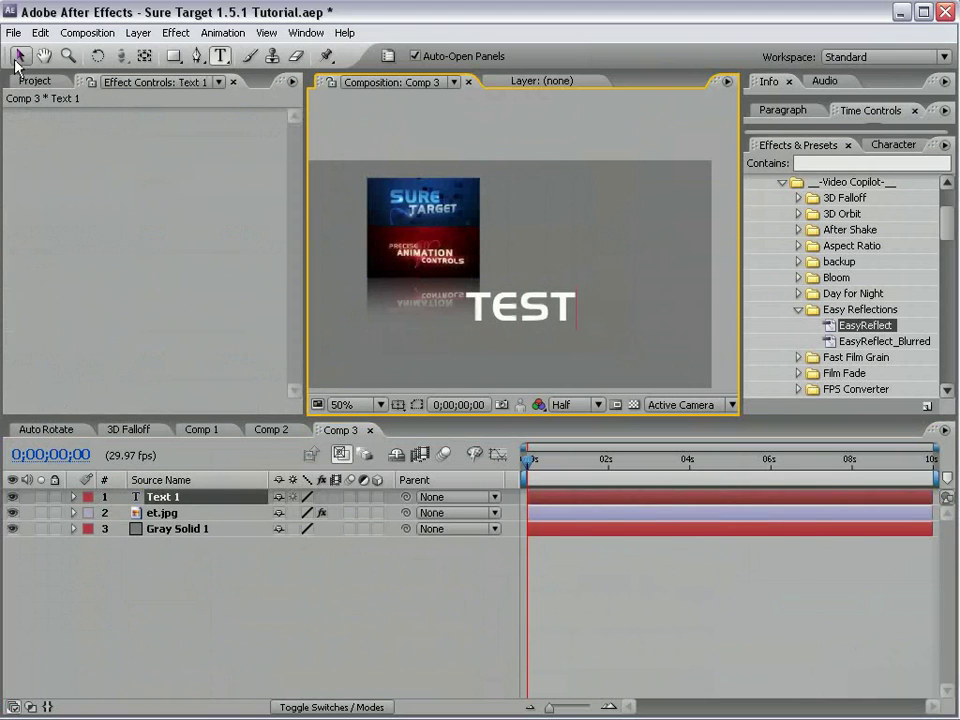
{"action": "left_click_drag", "start_coordinate": [553, 310], "coordinate": [521, 380]}
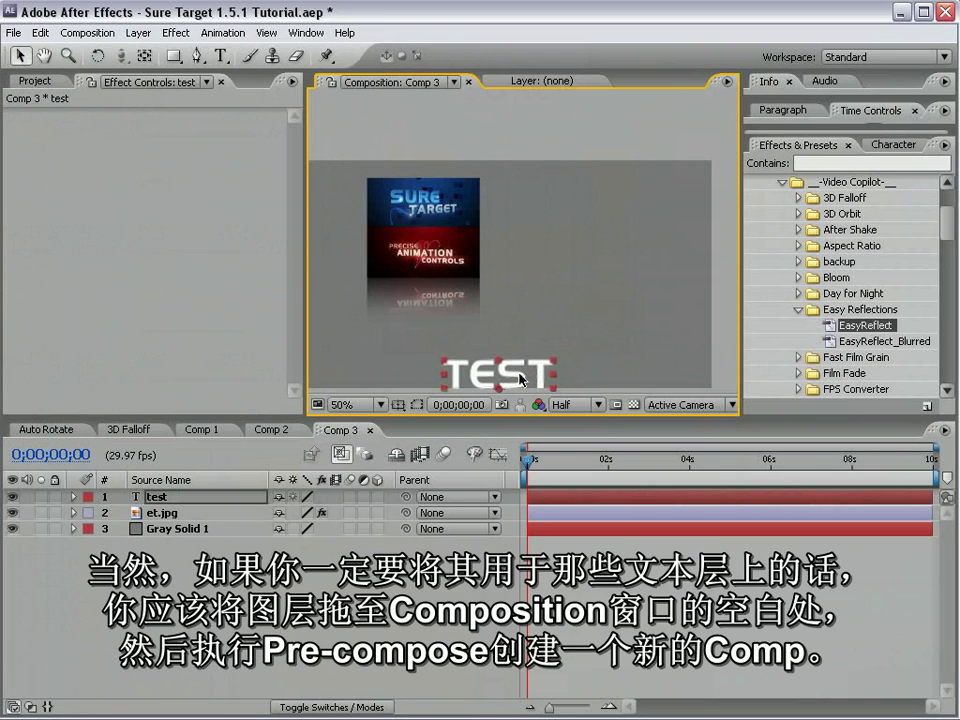
- Pre-compose the TEST text layer into a new composition named test Comp 1
{"action": "left_click", "coordinate": [138, 32]}
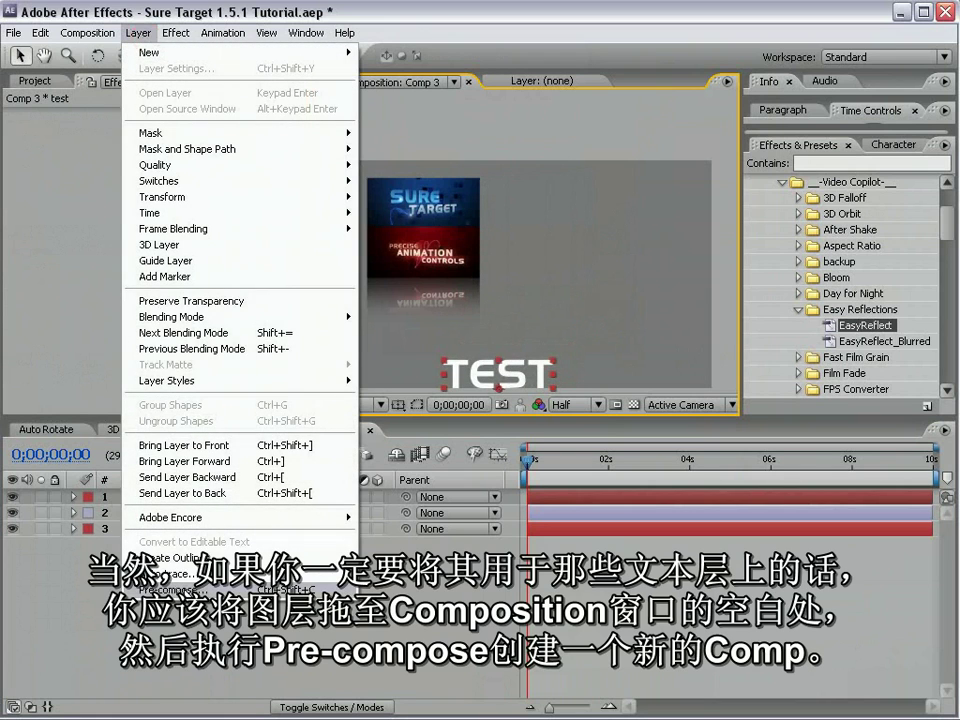
{"action": "left_click", "coordinate": [170, 589]}
{"action": "left_click", "coordinate": [420, 381]}
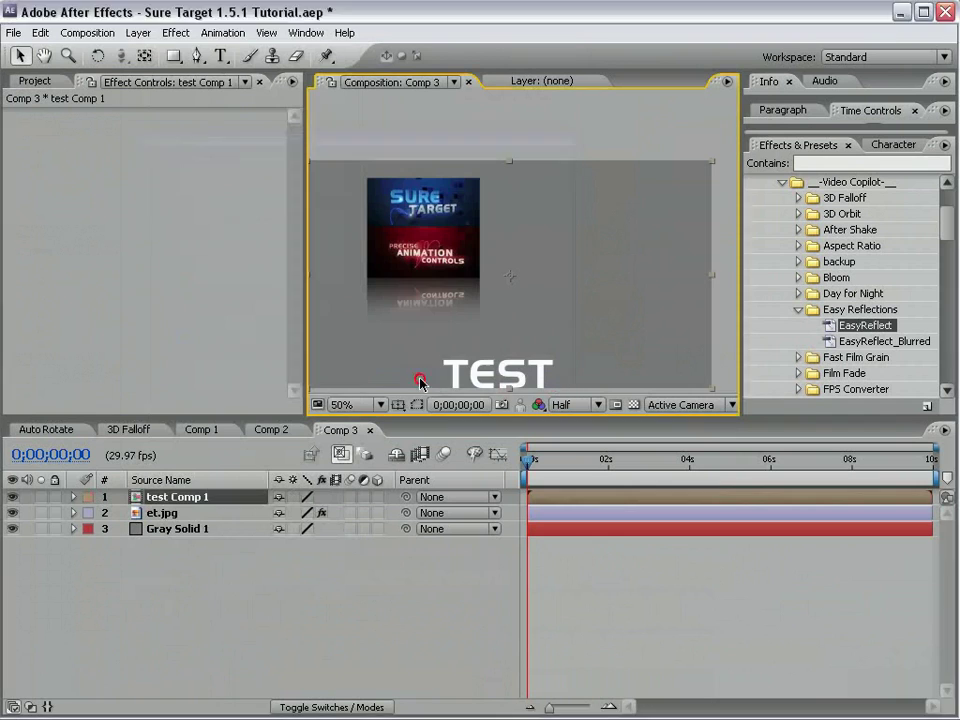
- Apply the EasyReflect preset to the test Comp 1 layer and set FX_Reflect's Transition Completion to 96%
{"action": "left_click_drag", "start_coordinate": [852, 325], "coordinate": [541, 318]}
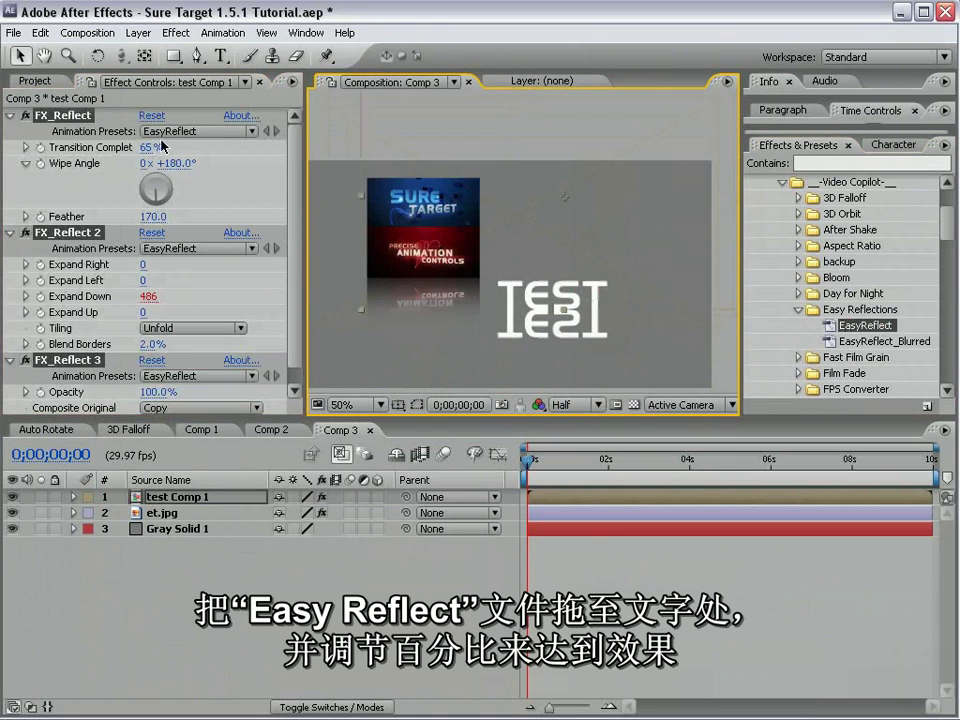
{"action": "left_click_drag", "start_coordinate": [150, 150], "coordinate": [173, 147]}
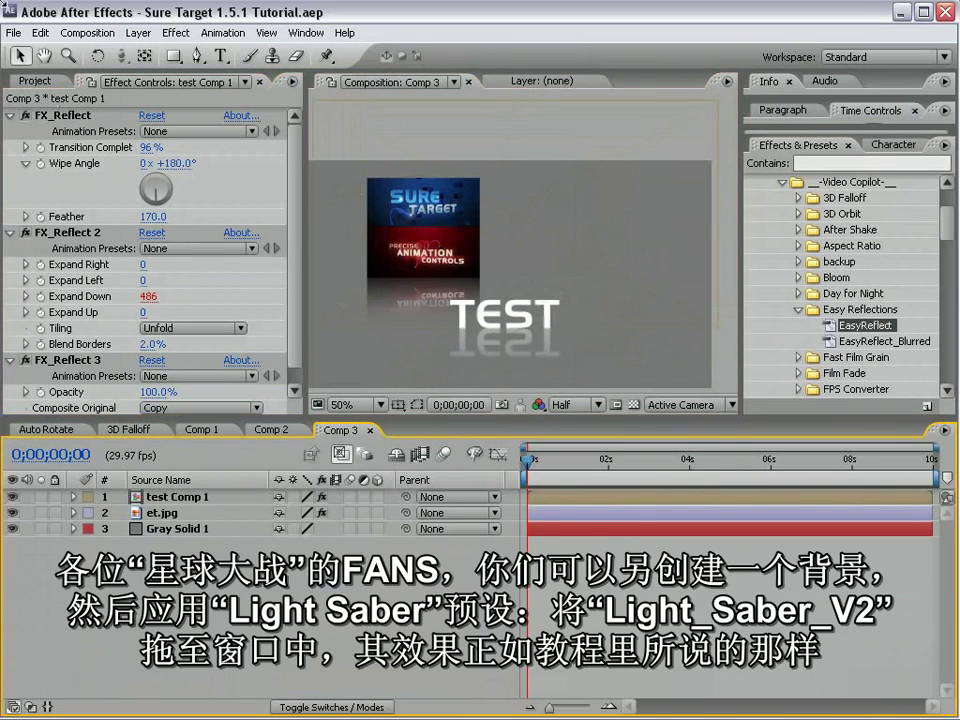
- Create a new 864 x 486 pixel gray solid layer in Comp 3
{"action": "left_click", "coordinate": [138, 32]}
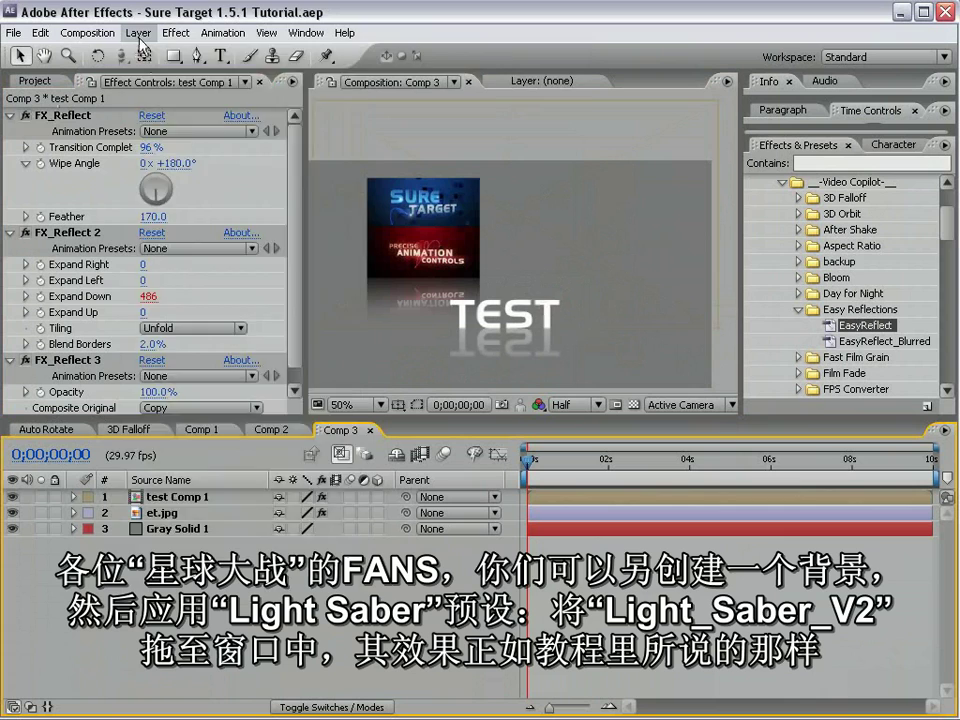
{"action": "mouse_move", "coordinate": [300, 51]}
{"action": "left_click", "coordinate": [422, 72]}
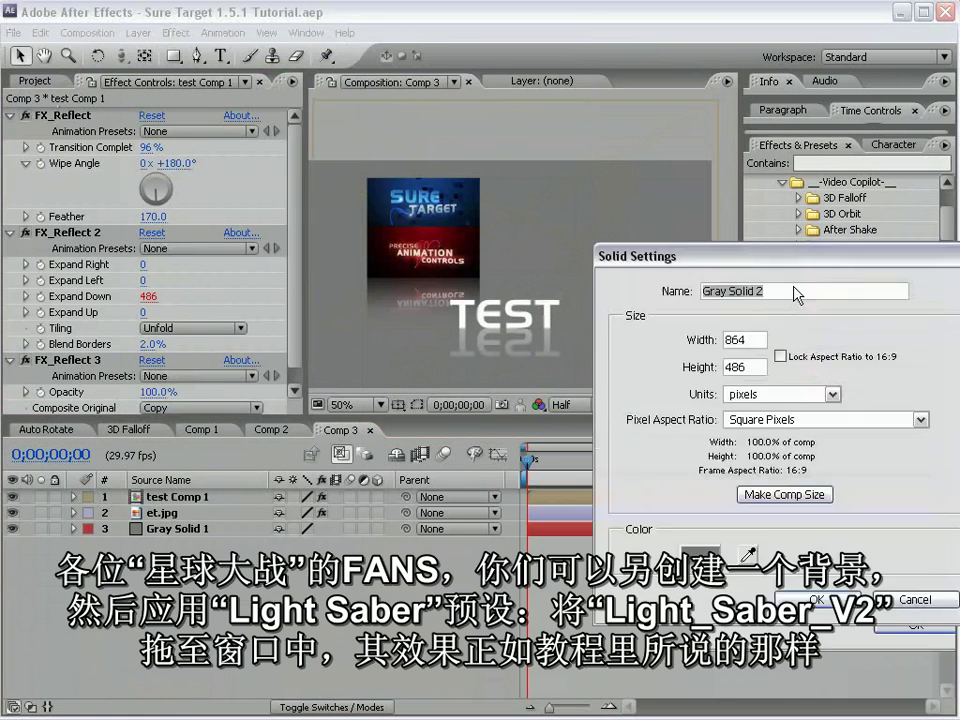
{"action": "left_click", "coordinate": [450, 517]}
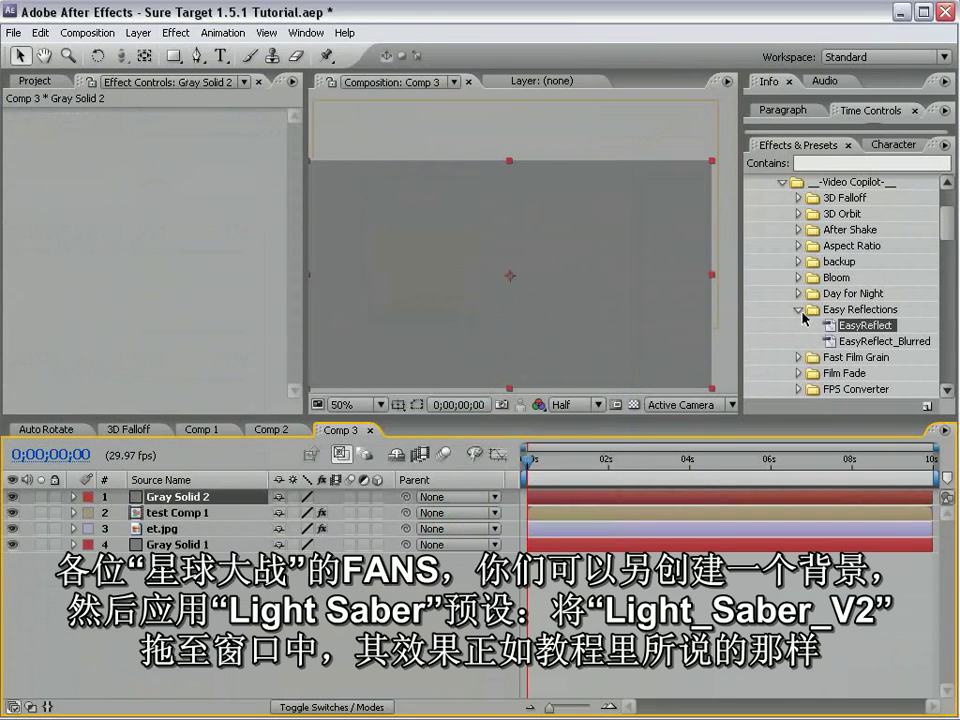
- Apply the Light_Saber_V2 preset to the Gray Solid 2 layer and shift the layer so the saber stands beside the picture
{"action": "left_click", "coordinate": [799, 311]}
{"action": "scroll", "coordinate": [799, 340], "scroll_direction": "down", "scroll_amount": 2}
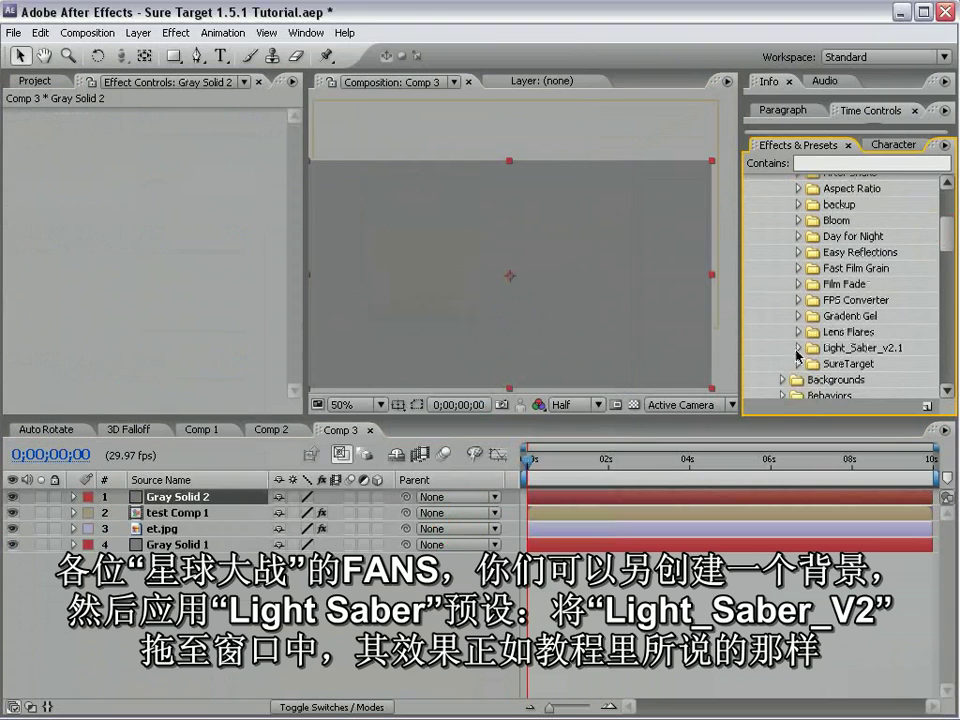
{"action": "left_click", "coordinate": [798, 348]}
{"action": "left_click_drag", "start_coordinate": [868, 380], "coordinate": [570, 290]}
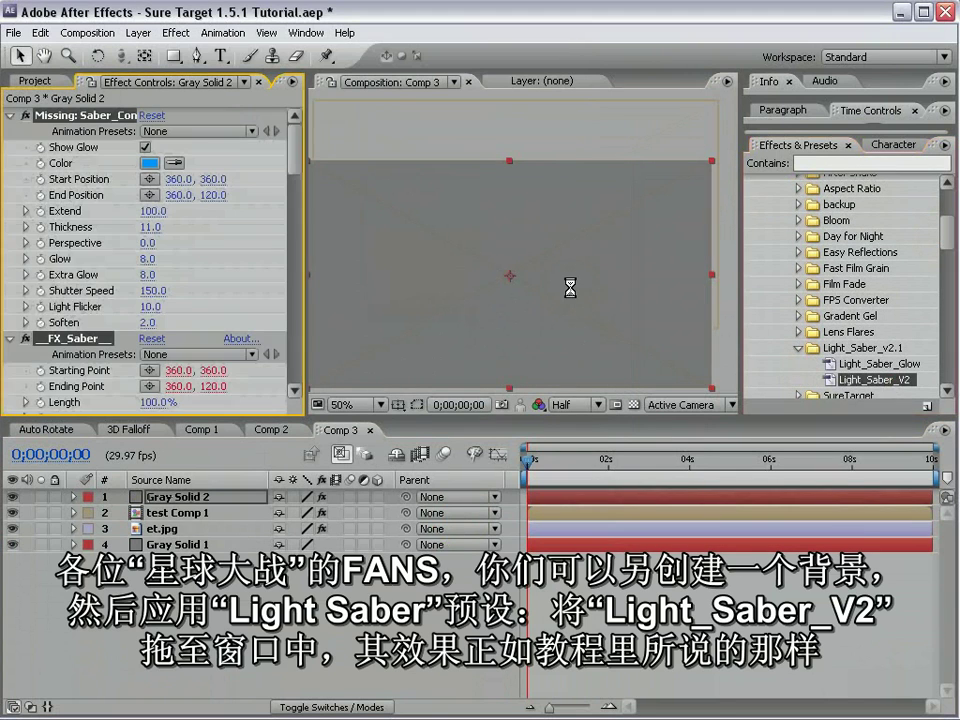
{"action": "left_click", "coordinate": [600, 296]}
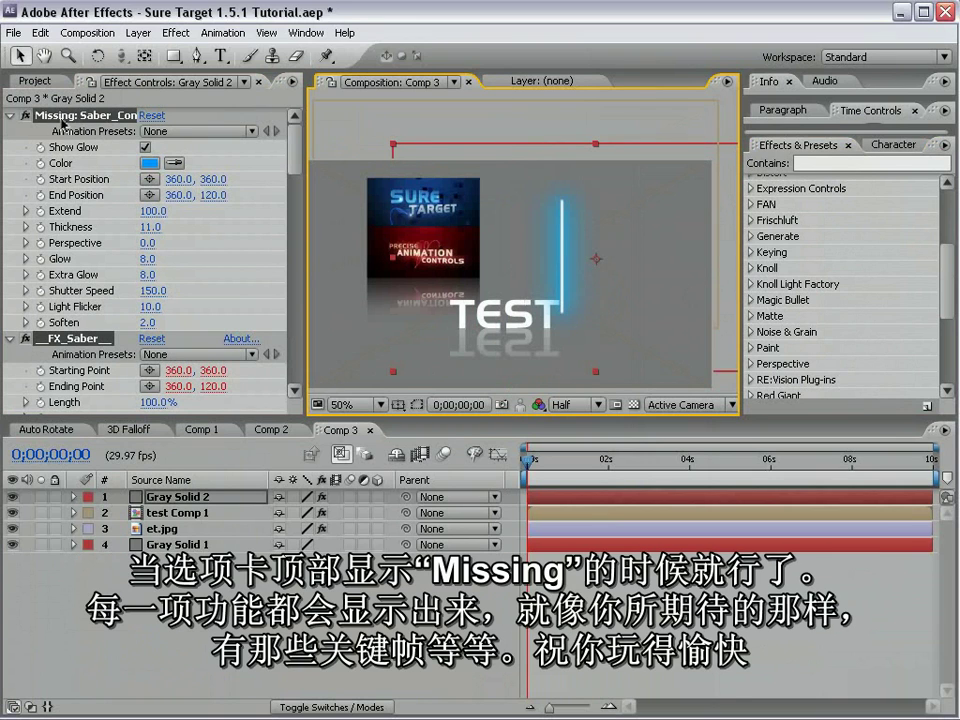
- Enable keyframing for the saber's Start Position and End Position, and reposition its end points at different times to animate it
{"action": "left_click_drag", "start_coordinate": [300, 200], "coordinate": [333, 200]}
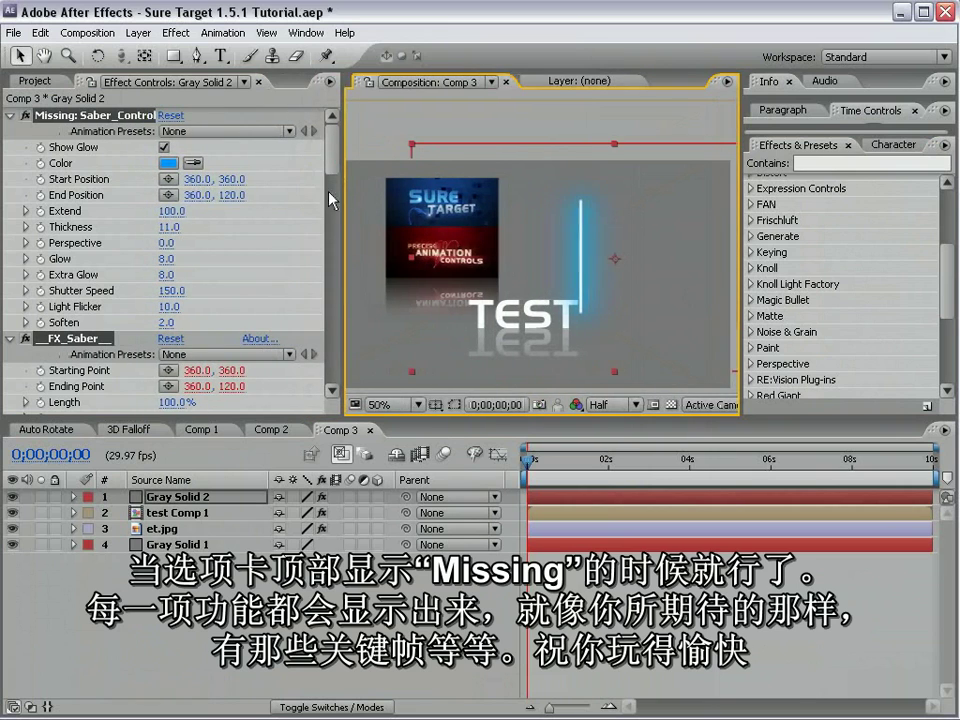
{"action": "left_click", "coordinate": [40, 189]}
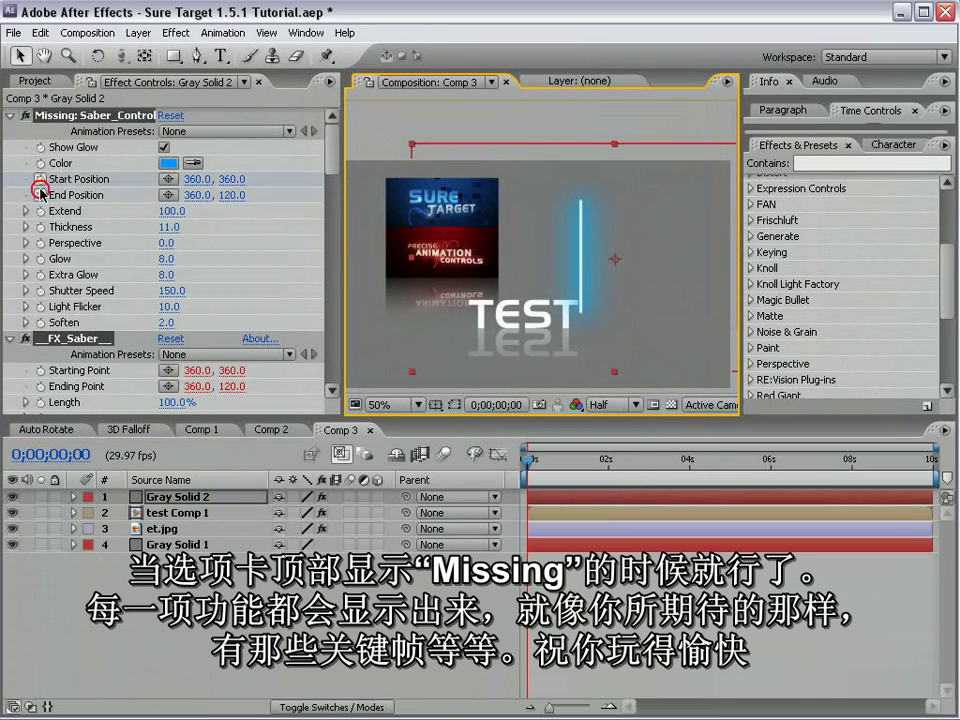
{"action": "left_click_drag", "start_coordinate": [579, 199], "coordinate": [623, 213]}
{"action": "left_click_drag", "start_coordinate": [535, 462], "coordinate": [558, 462]}
{"action": "left_click_drag", "start_coordinate": [623, 213], "coordinate": [577, 218]}
{"action": "left_click_drag", "start_coordinate": [583, 322], "coordinate": [621, 300]}
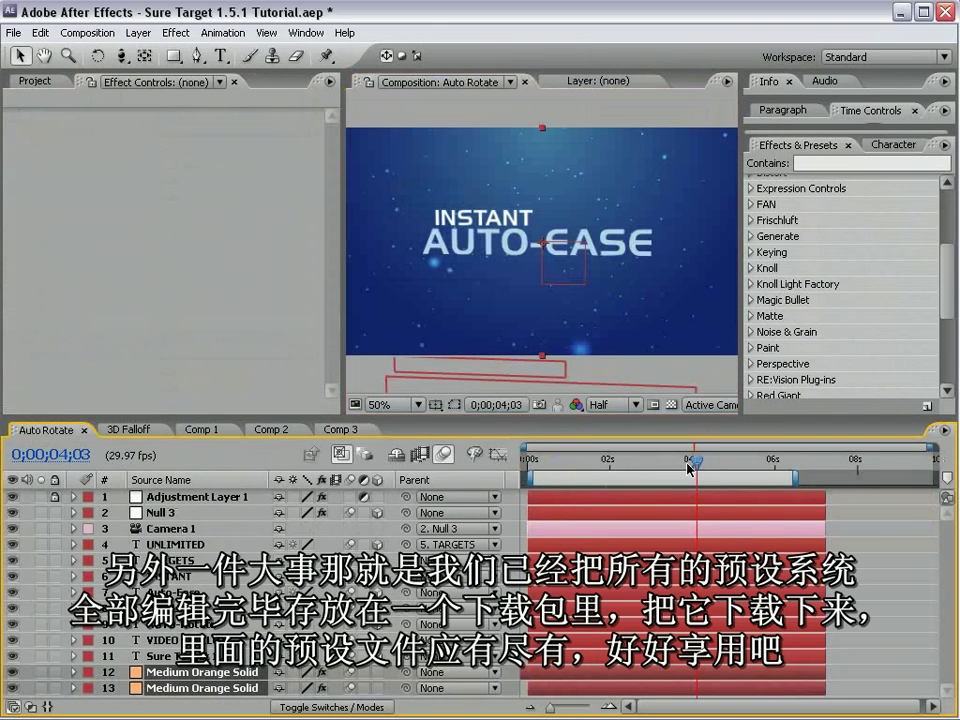